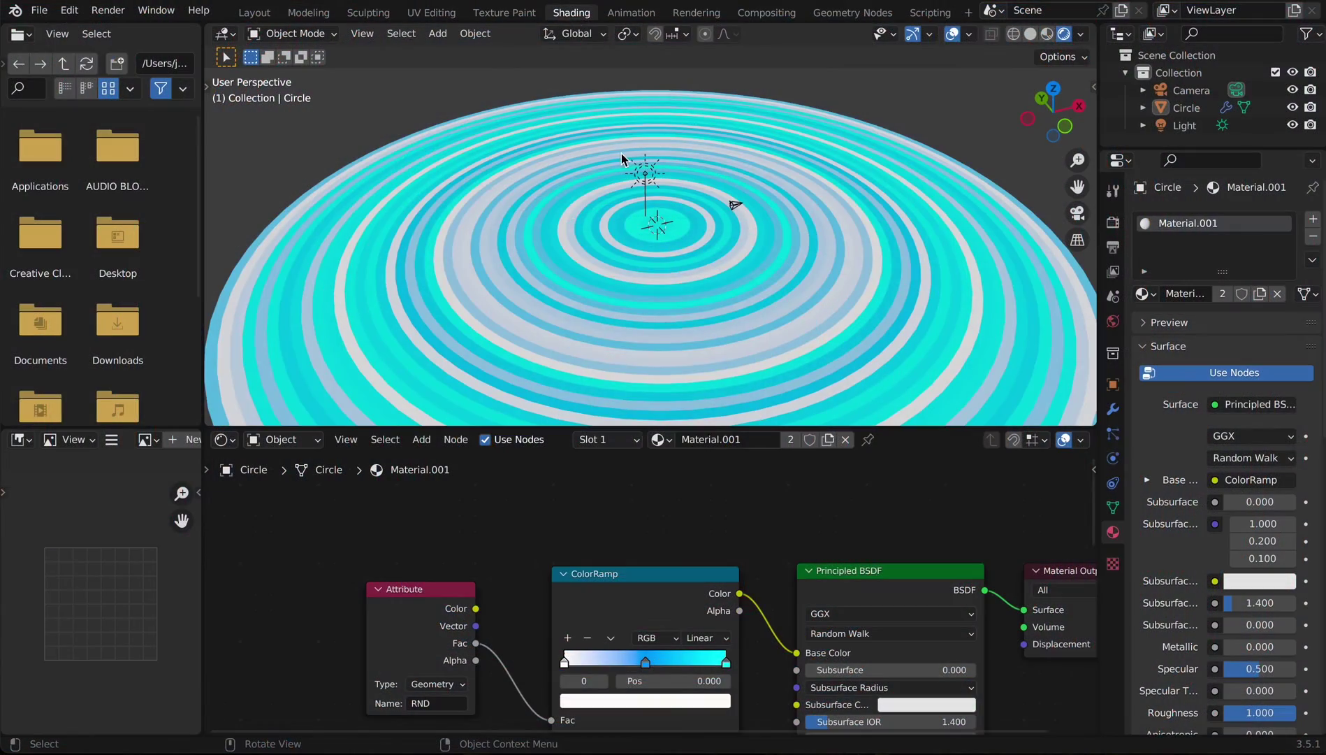
Step: Examine the finished concentric-ring model in the Layout workspace from above and at an angle, using rendered viewport shading
left_click(276, 15)
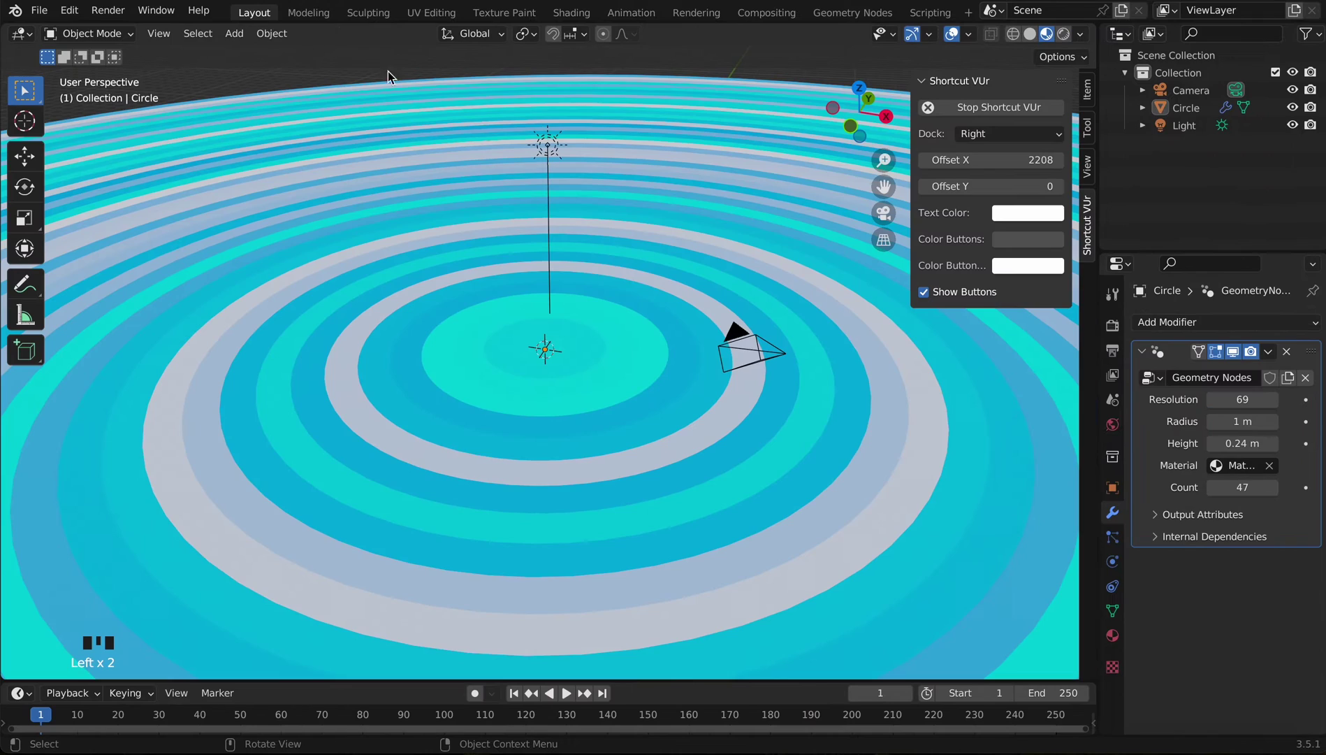
scroll(633, 241, "down", 4)
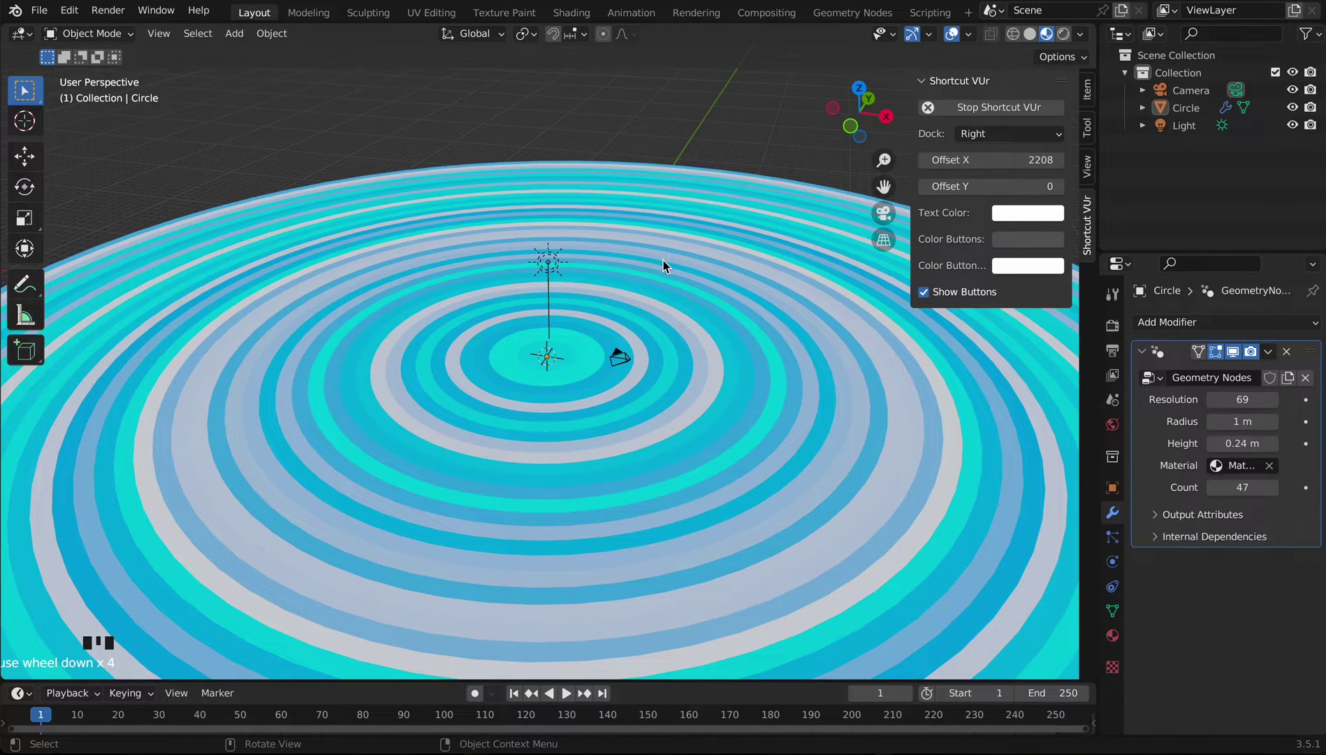
middle_click_drag(662, 266, 686, 342, "shift")
scroll(686, 341, "up", 2)
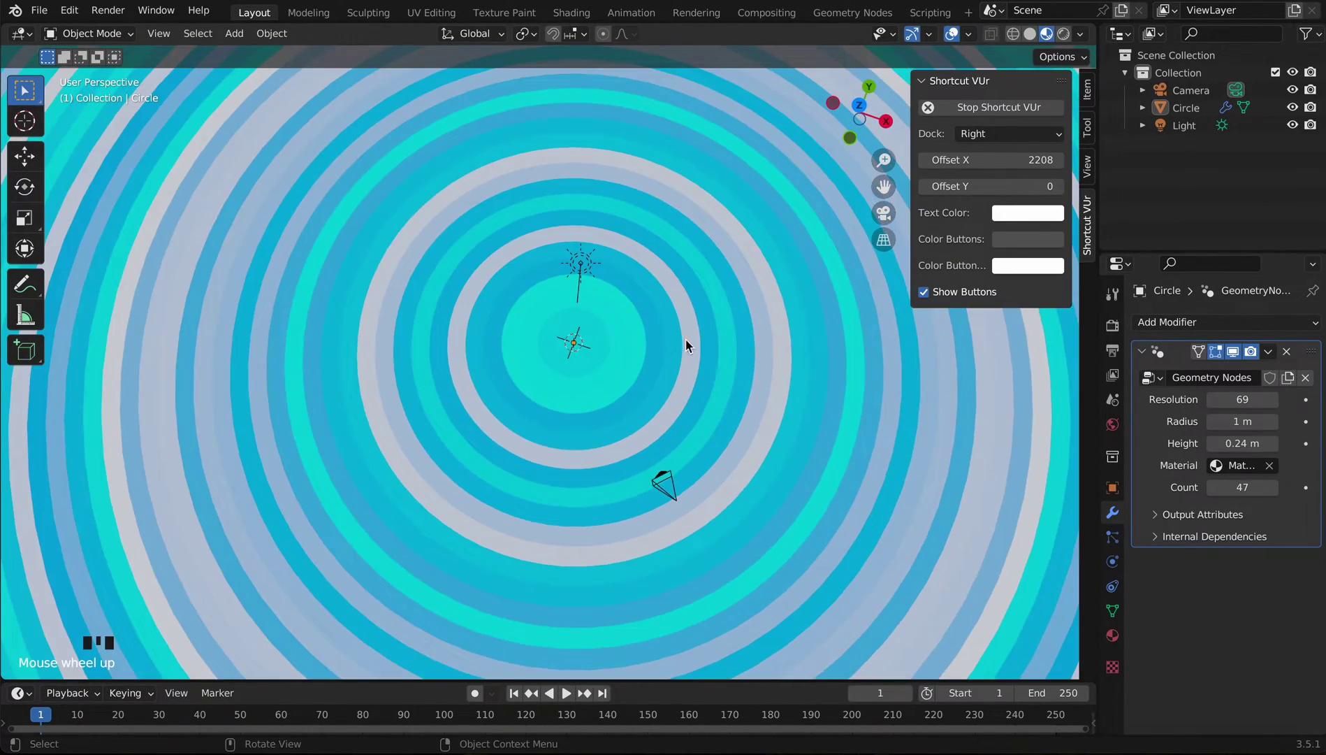
left_click(1064, 34)
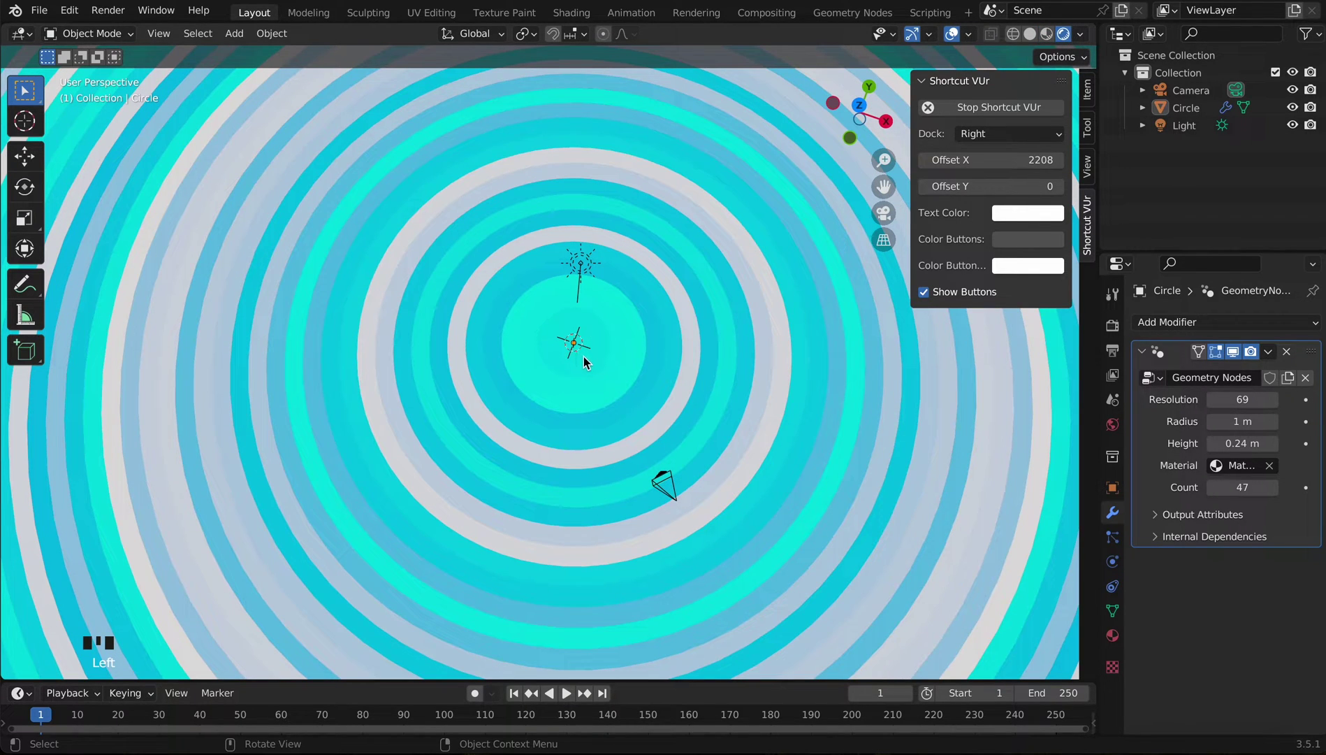
middle_click_drag(584, 363, 536, 243)
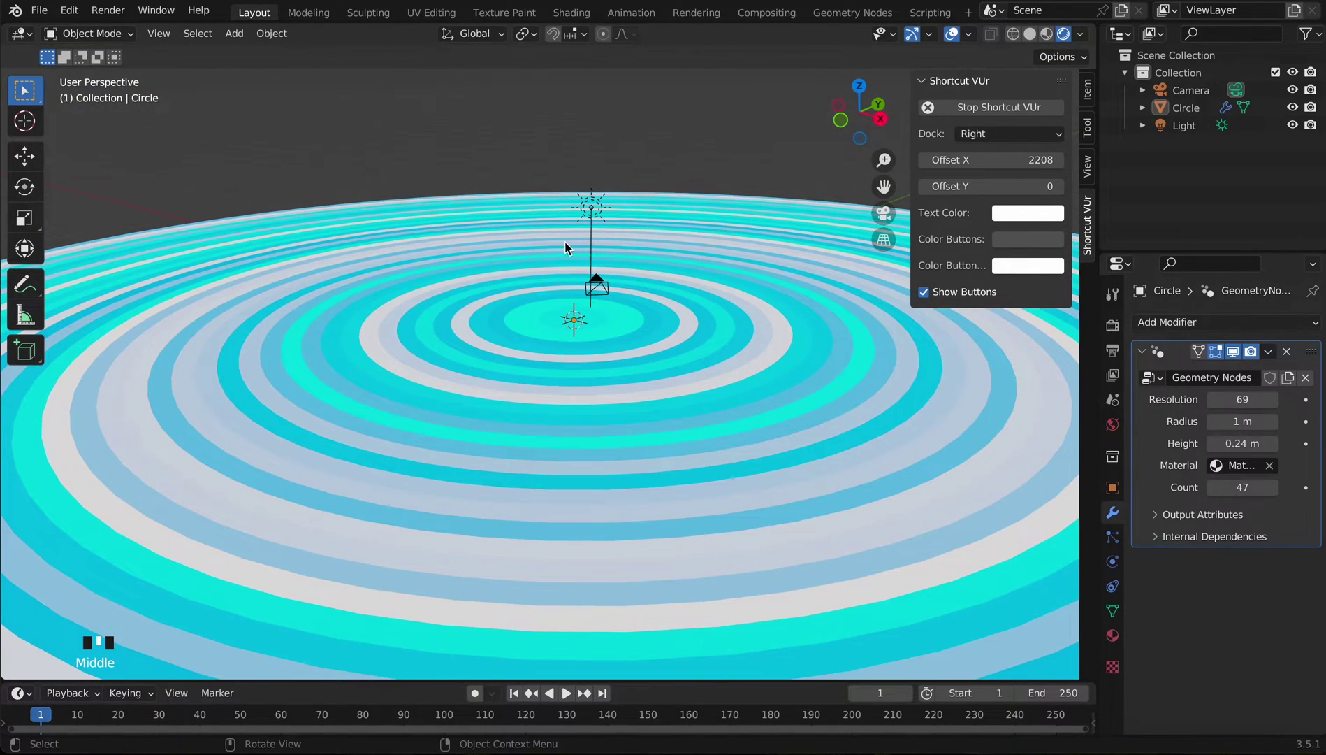
Step: Save the current file and start a new General file
key("ctrl+s")
left_click(39, 10)
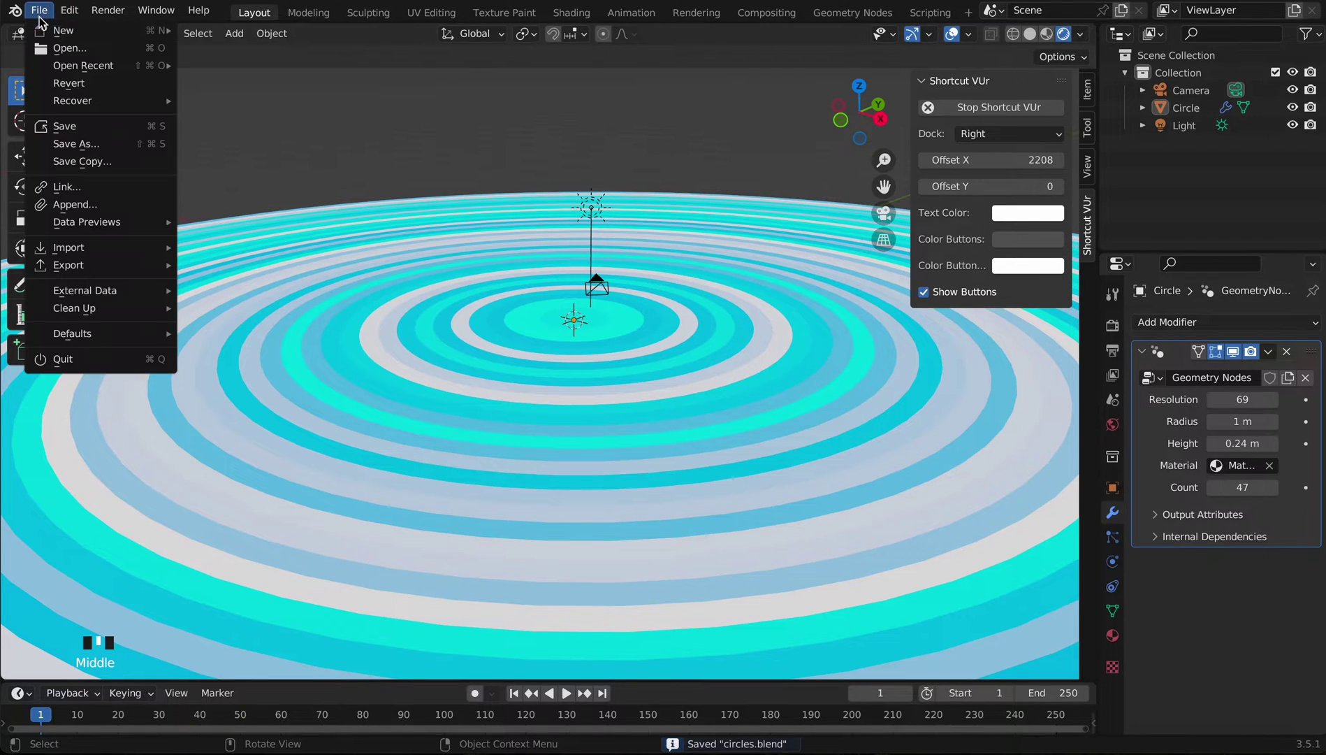
mouse_move(63, 26)
left_click(217, 26)
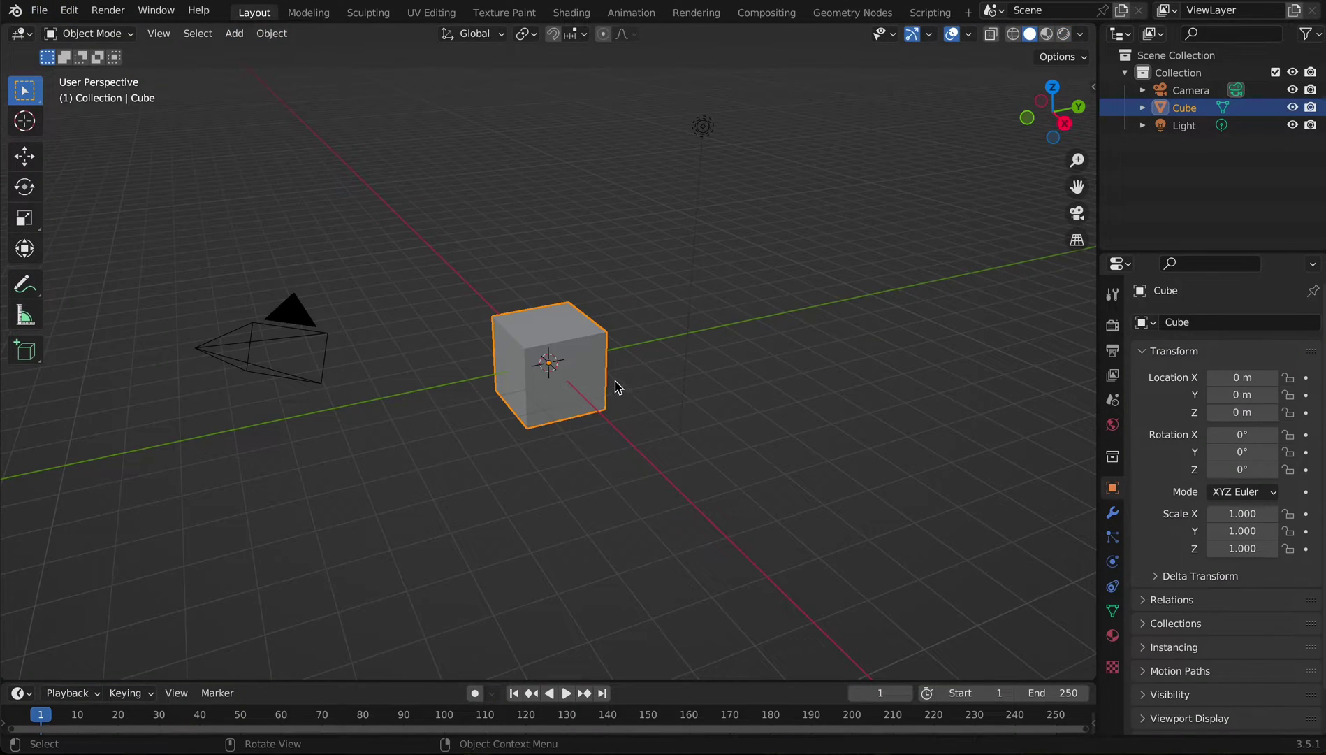
Step: Delete the default cube and add a mesh circle at the world origin
scroll(585, 357, "up", 3)
scroll(586, 351, "up", 3)
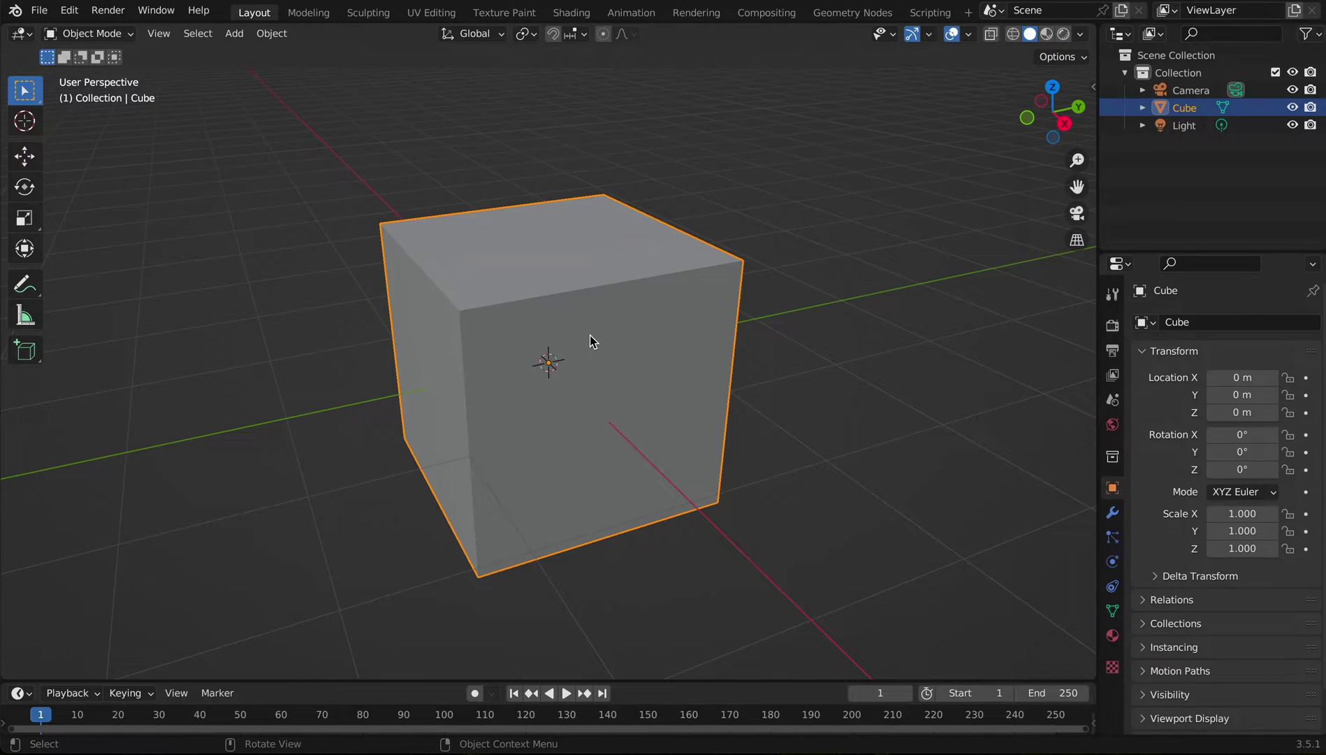
key("Delete")
key("shift+a")
mouse_move(591, 337)
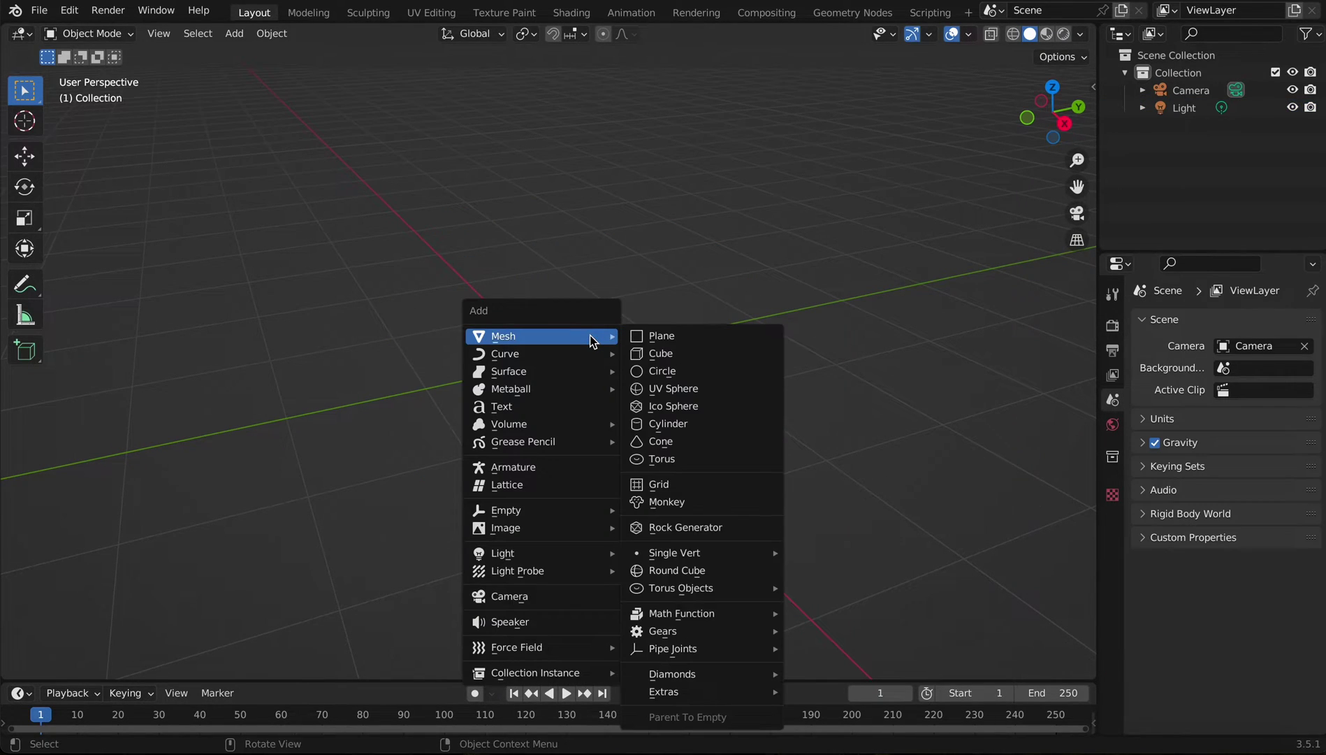
left_click(658, 371)
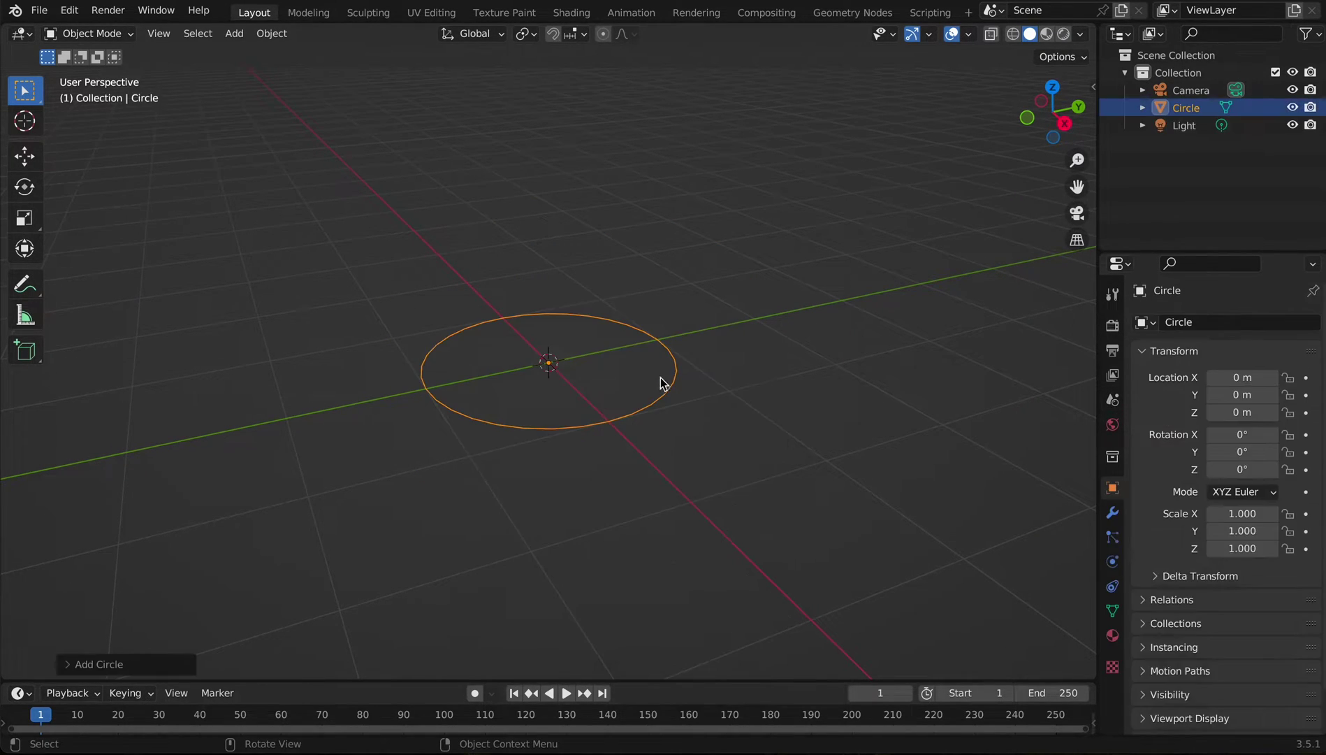
Step: Create a new geometry node tree for the circle in the Geometry Nodes workspace
left_click(870, 13)
left_click(528, 411)
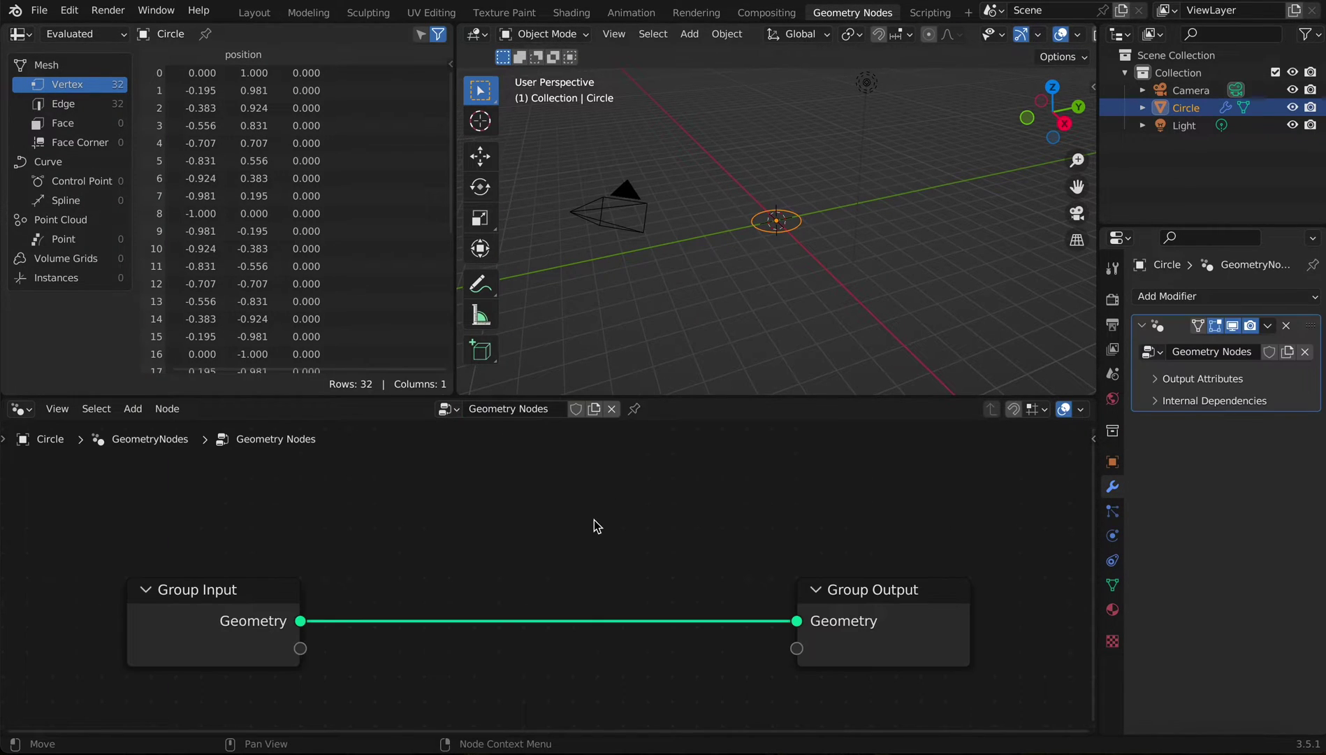
scroll(821, 245, "up", 6)
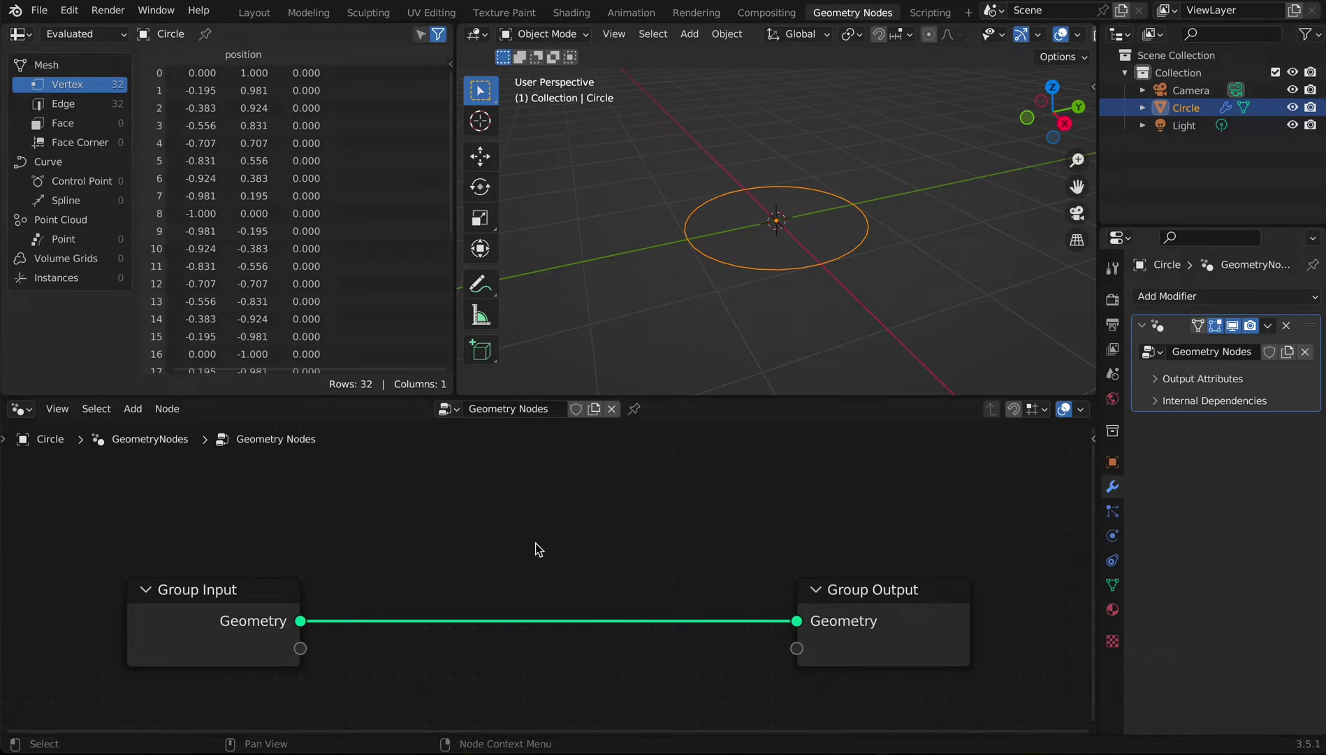
Step: Space the Group Input away from the Group Output and insert an Instance on Points node on the link between them
scroll(535, 533, "down", 5)
left_click_drag(413, 582, 249, 605)
middle_click_drag(444, 583, 619, 610)
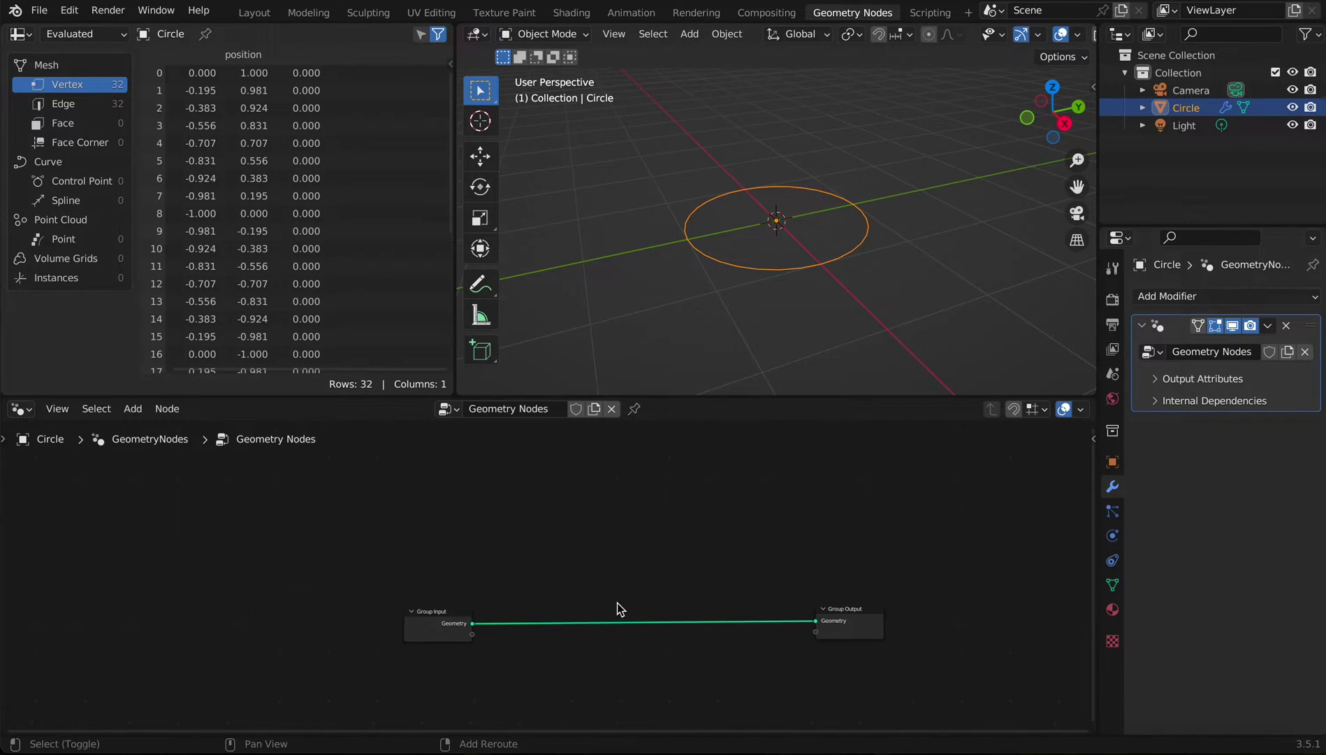
key("shift+a")
left_click(560, 409)
type("INSTANCE O")
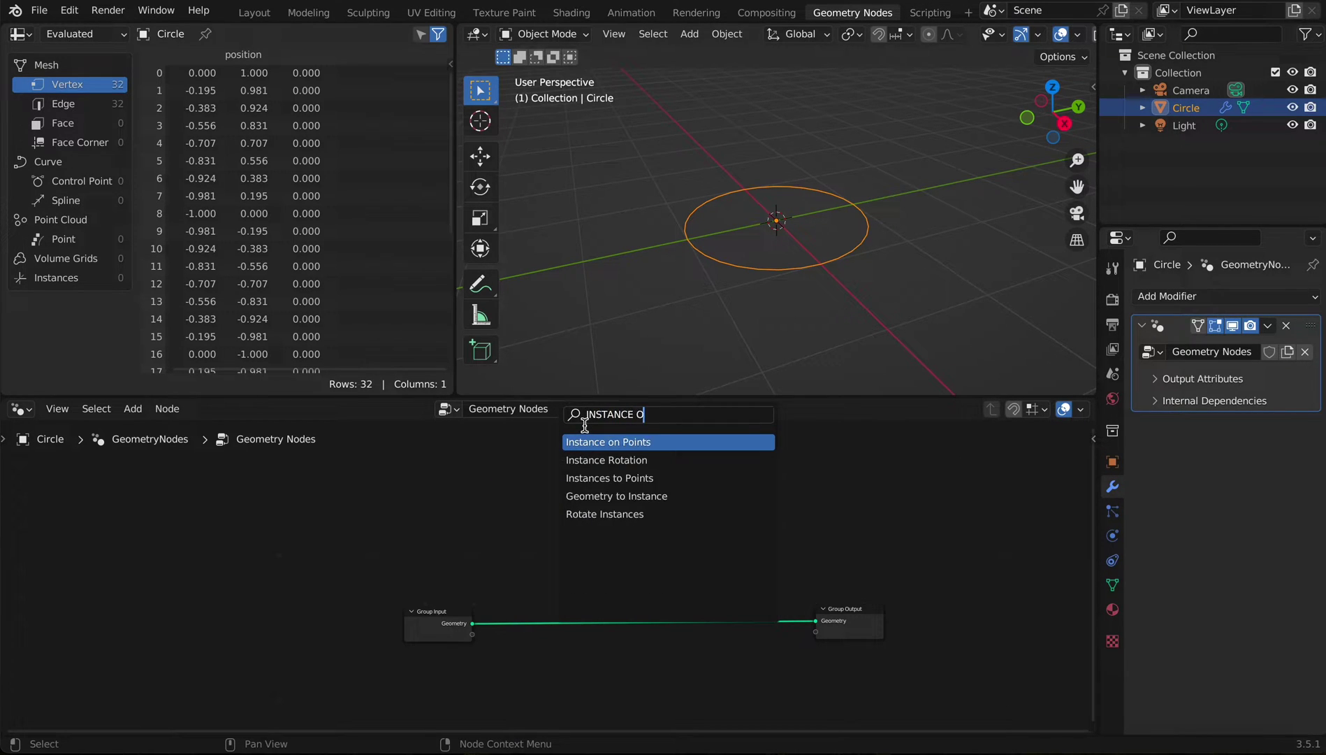
type("N")
left_click(618, 441)
left_click(643, 582)
Step: Add a Mesh Line node and connect its Mesh output to the Points input of Instance on Points
key("shift+a")
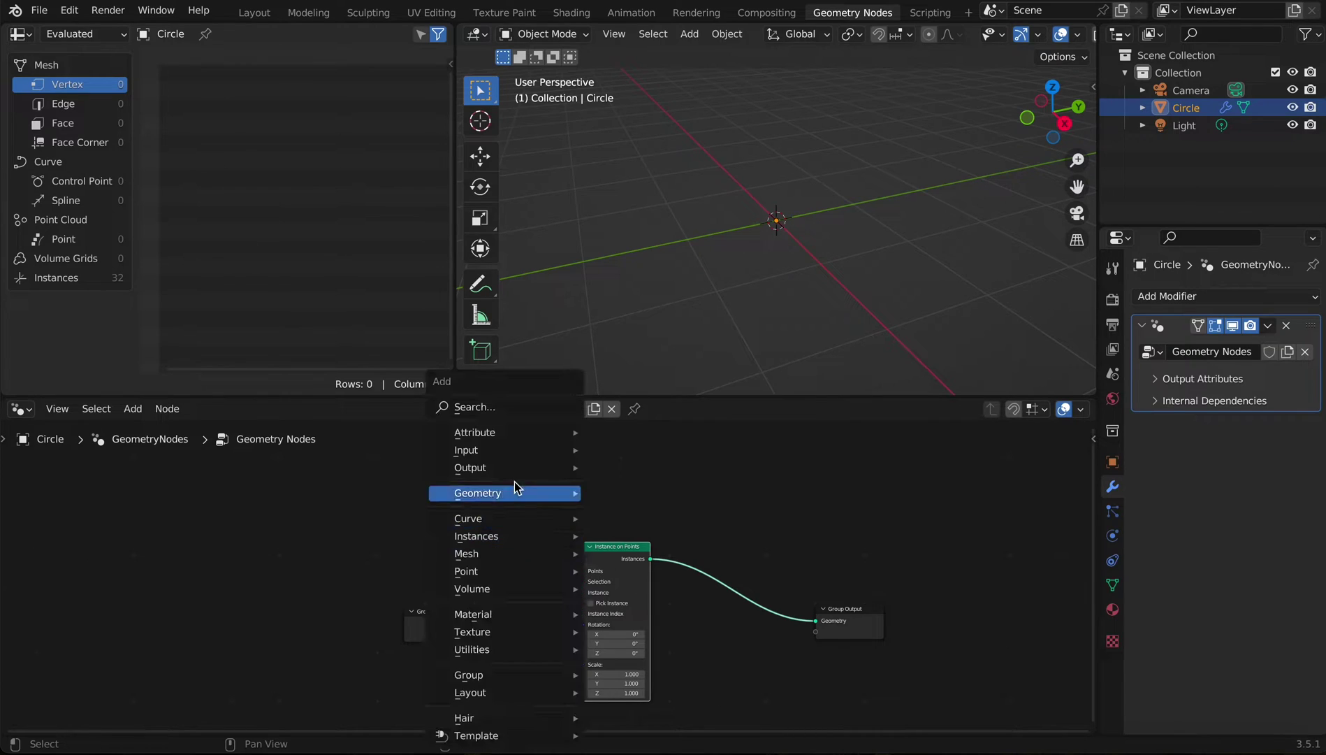
type("mesh")
key("Return")
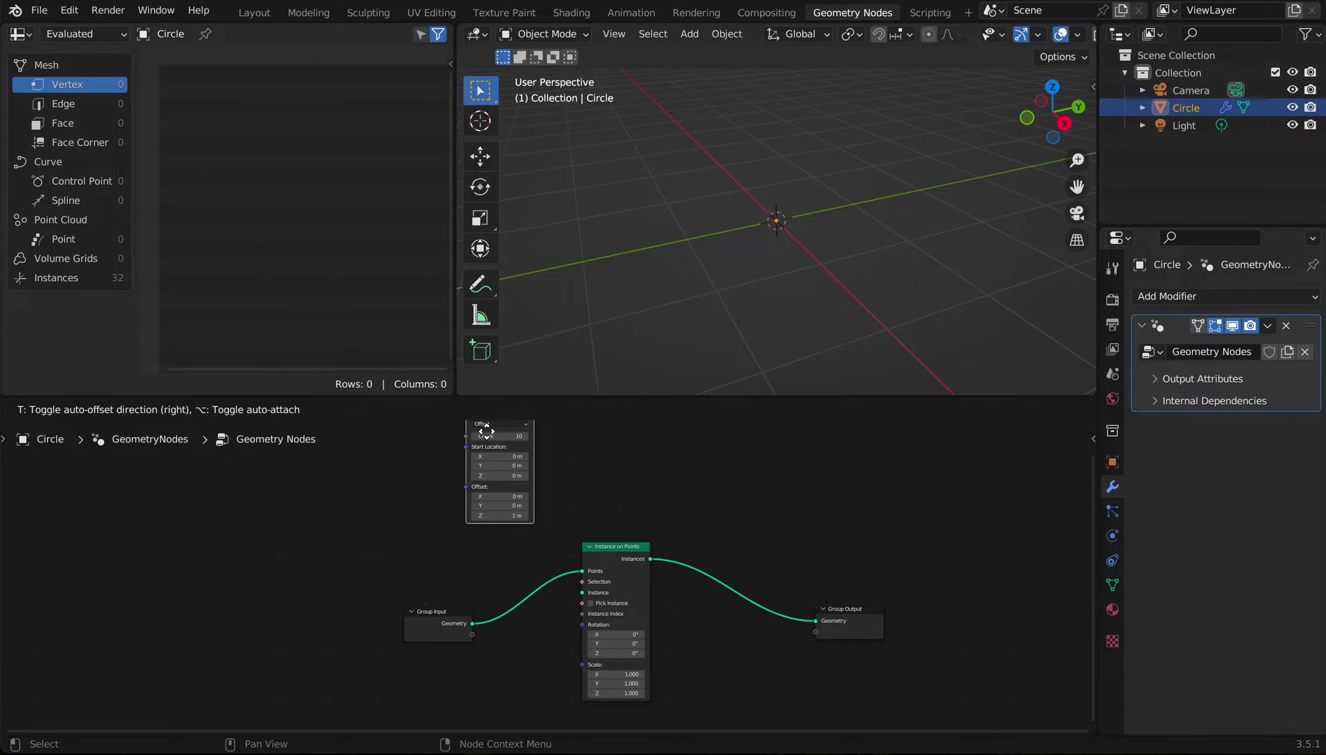
scroll(466, 659, "up", 1)
left_click_drag(440, 639, 308, 629)
scroll(515, 574, "up", 1)
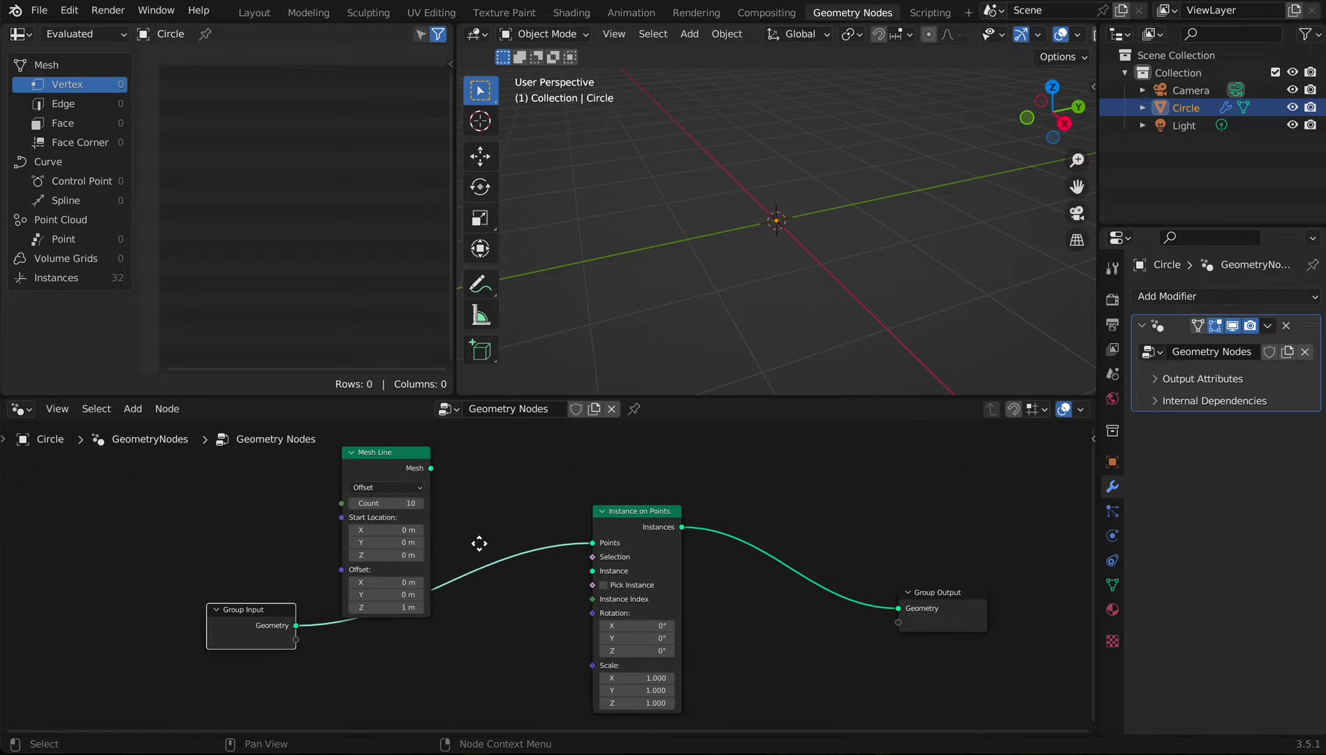
middle_click_drag(477, 538, 508, 594)
left_click_drag(434, 522, 623, 599)
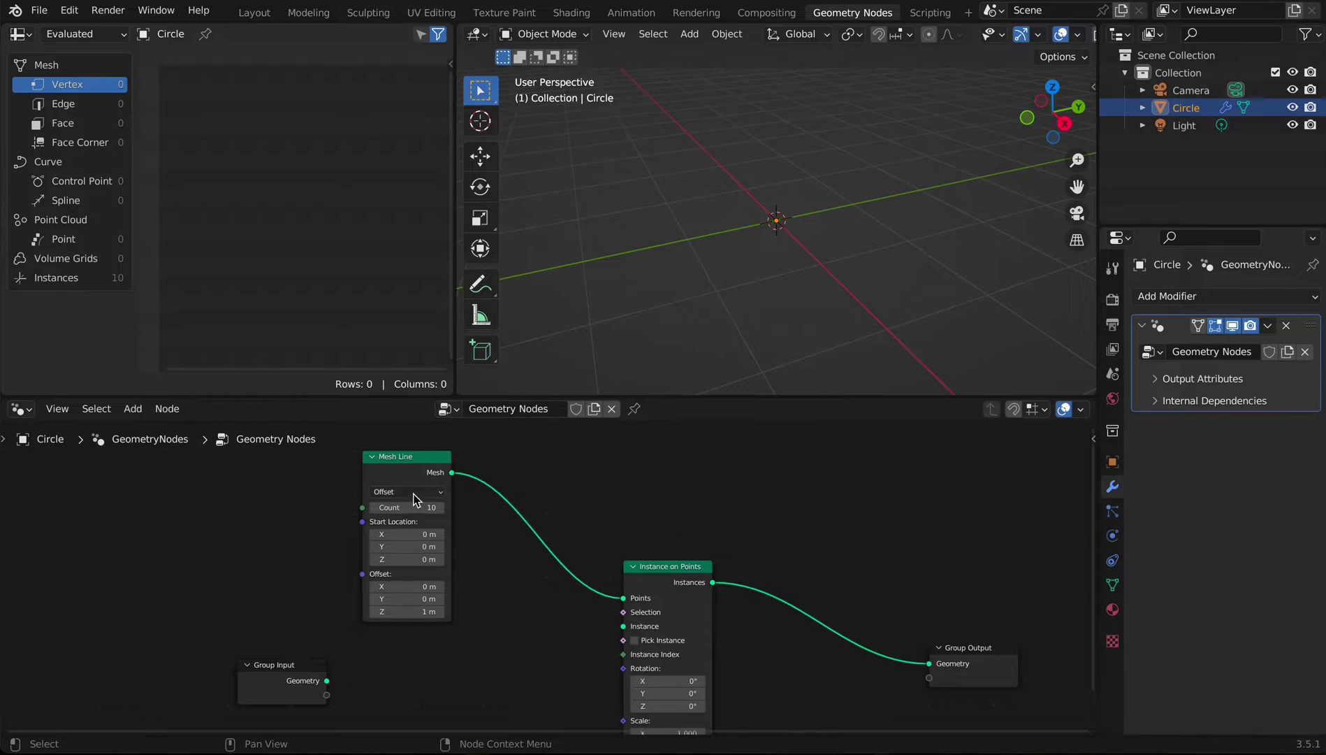
Step: Connect the Group Input's Geometry to the Instance input of Instance on Points
scroll(412, 497, "up", 1)
middle_click_drag(593, 596, 654, 590)
left_click_drag(697, 629, 349, 693)
scroll(764, 281, "down", 6)
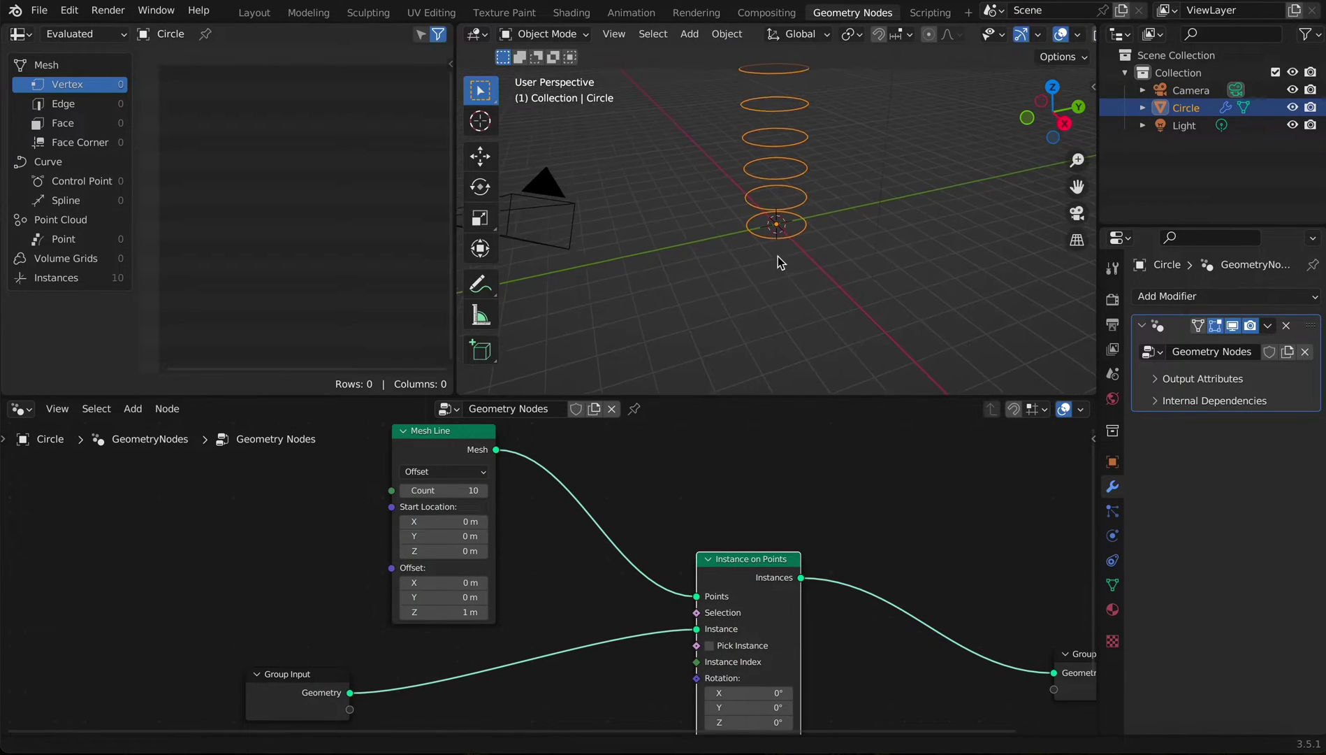
middle_click_drag(777, 255, 775, 327, "shift")
Step: Draw temporary annotation strokes around the stacked circles in the viewport and undo them
key("shift+a")
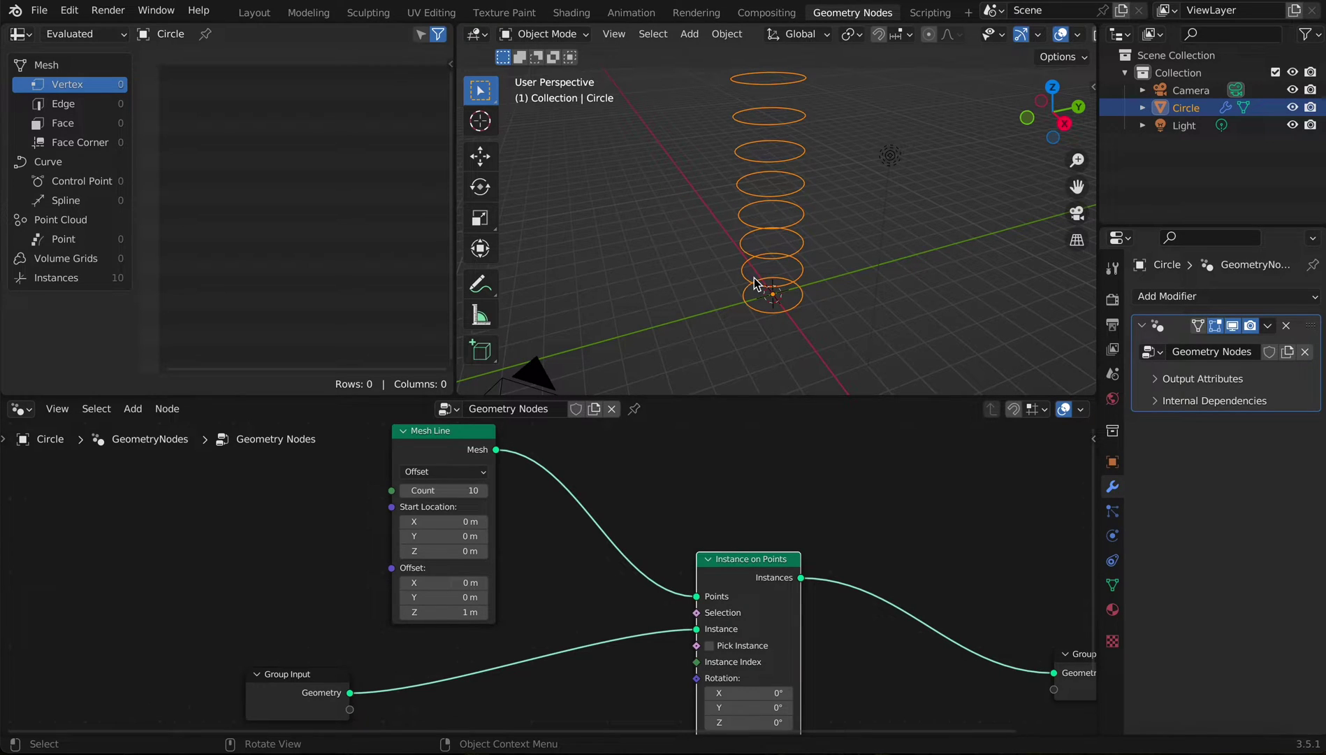
middle_click_drag(755, 283, 714, 269)
left_click(480, 284)
mouse_move(748, 305)
left_mouse_down()
mouse_move(891, 286)
mouse_move(1121, 297)
mouse_move(959, 305)
left_mouse_up()
middle_click_drag(594, 300, 740, 300)
left_click_drag(685, 299, 1098, 294)
mouse_move(912, 289)
middle_mouse_down()
mouse_move(825, 328)
mouse_move(1018, 314)
mouse_move(831, 287)
mouse_move(830, 302)
middle_mouse_up()
key("ctrl+z")
key("ctrl+z")
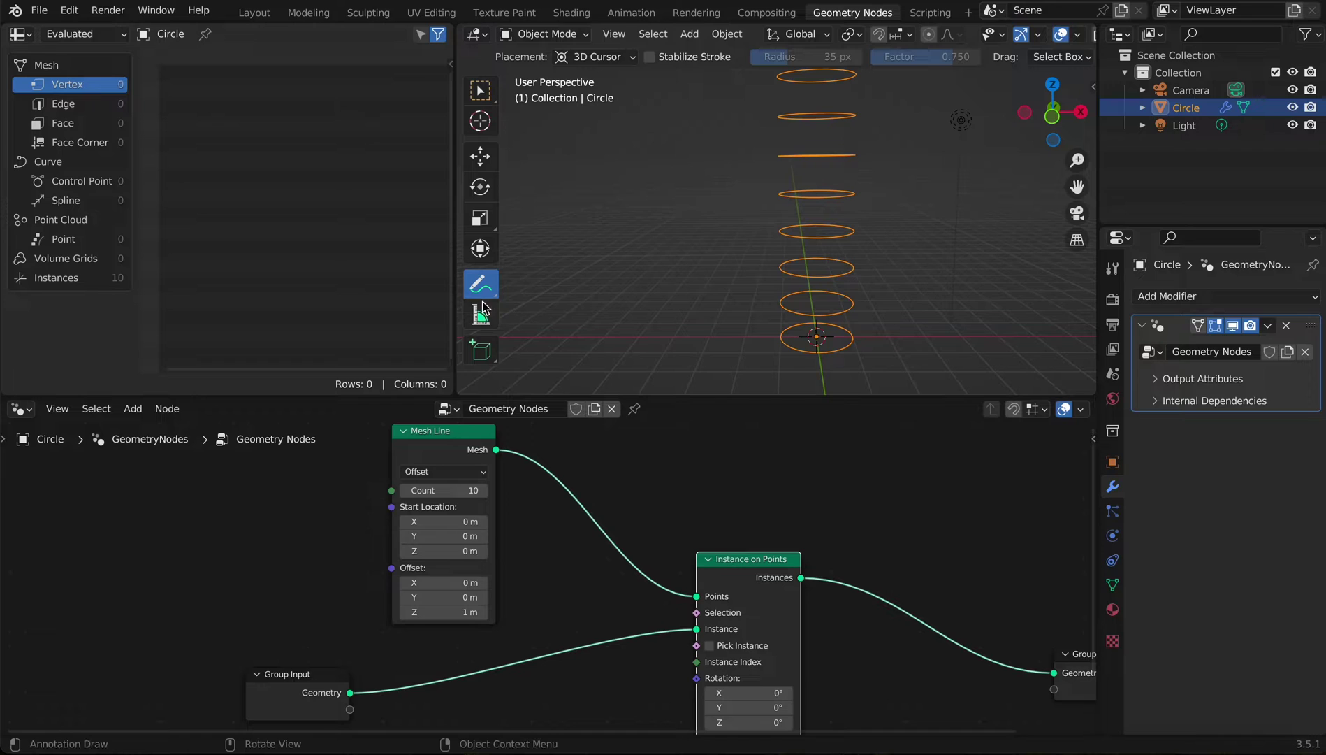
left_click(480, 90)
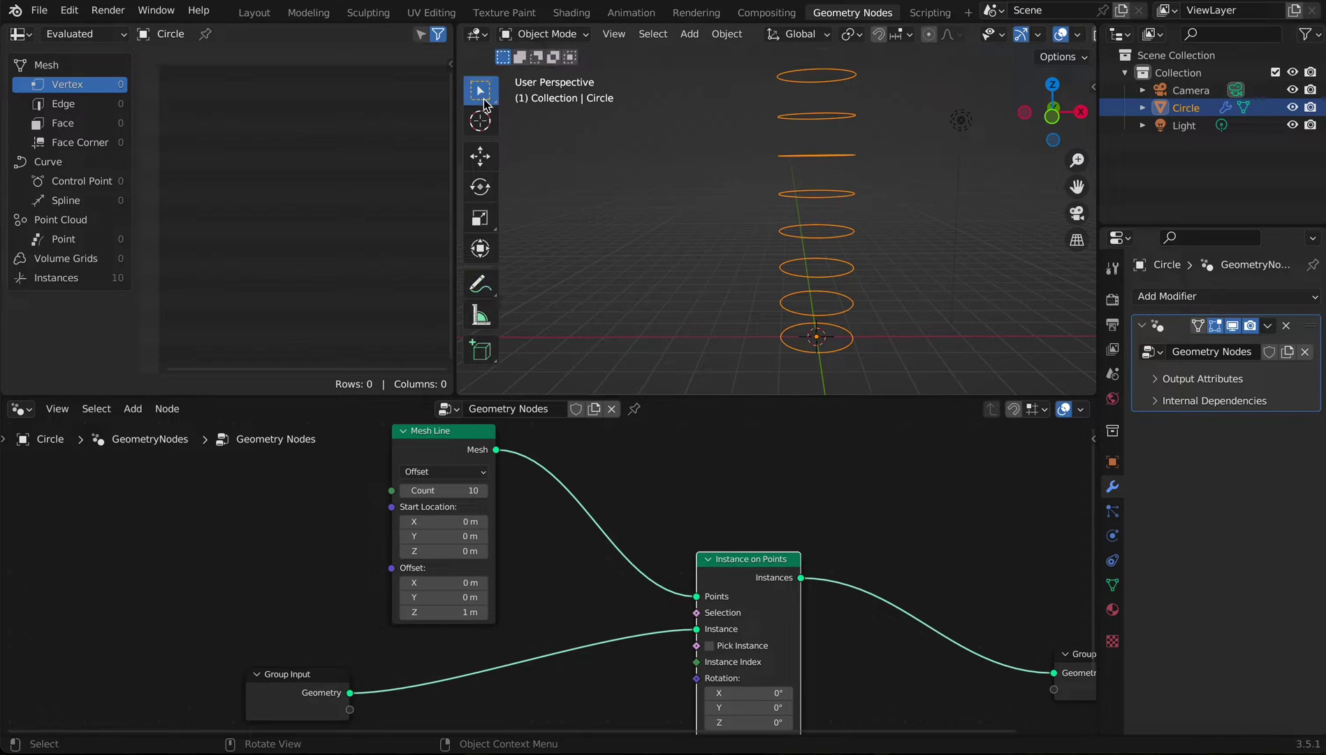
Step: Start the Shortcut VUr display in the Layout workspace and set its Offset X to 2252
left_click(254, 12)
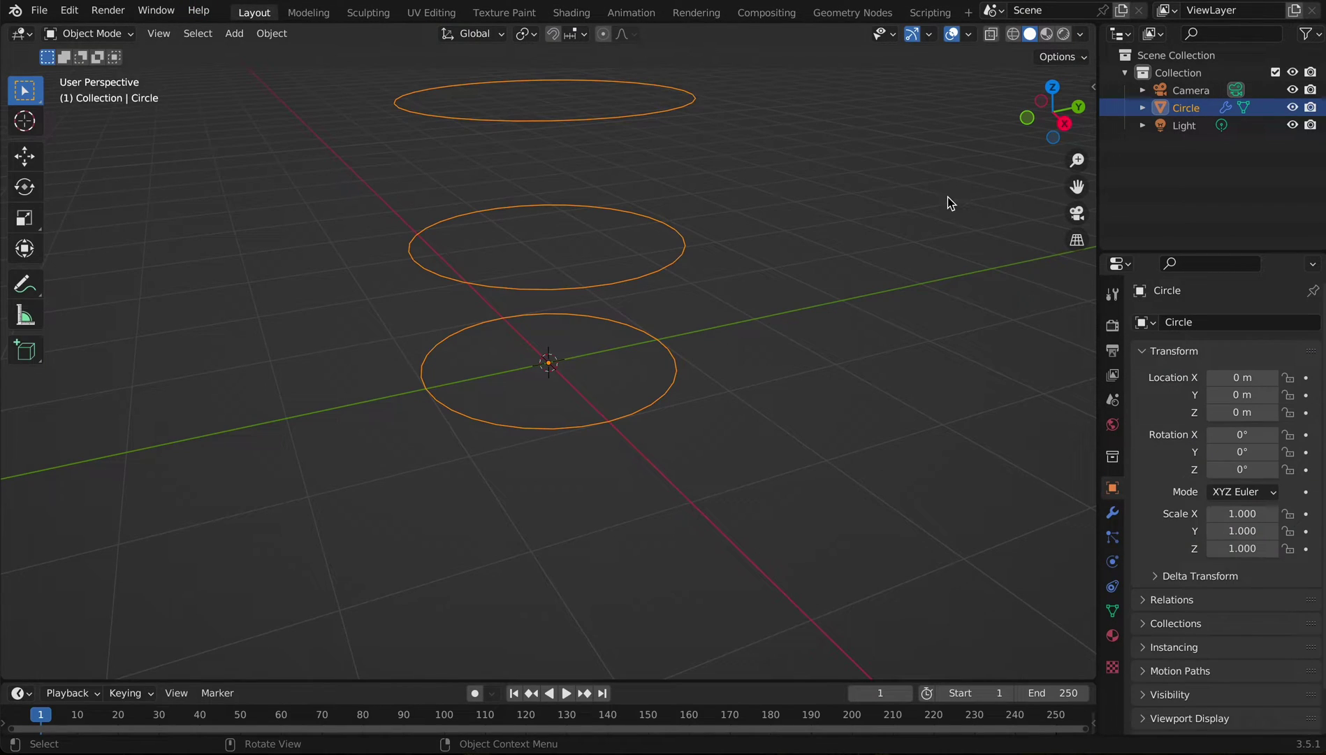
key("n")
left_click(1088, 213)
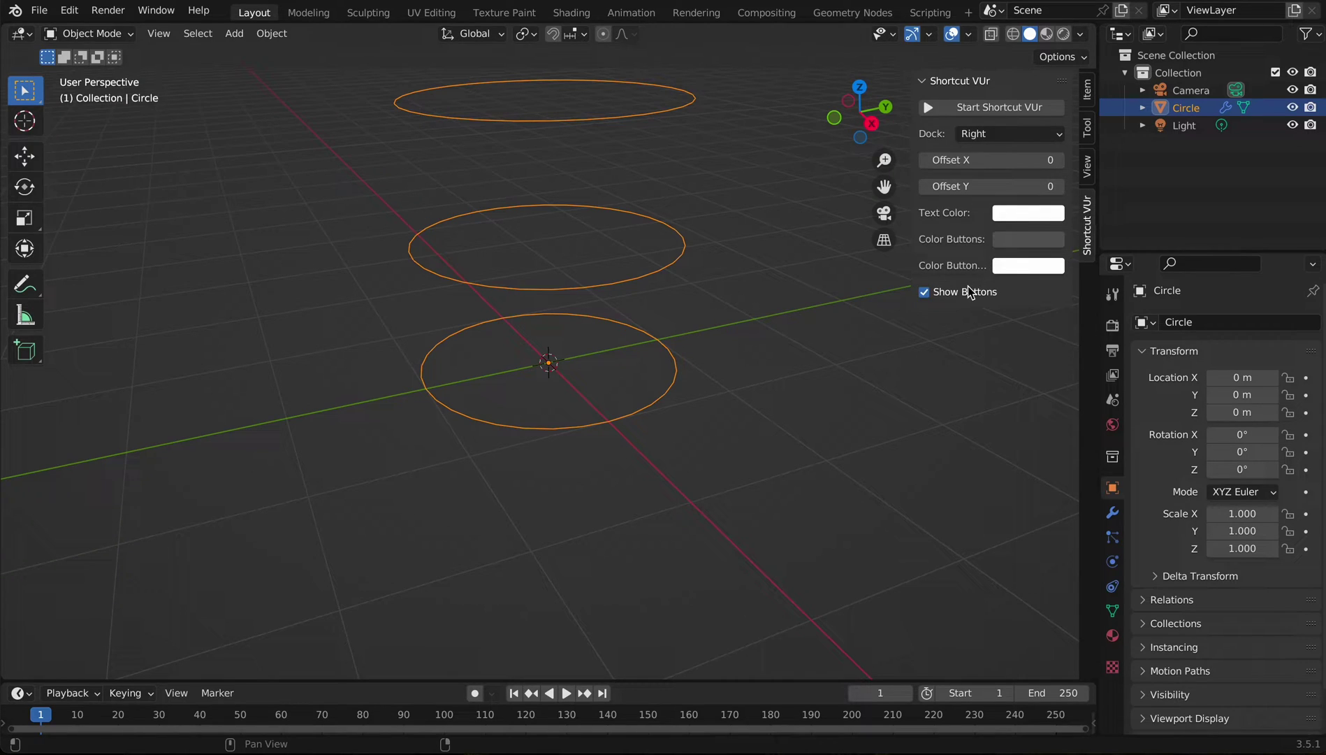
left_click(967, 109)
left_click_drag(977, 160, 908, 160)
mouse_move(992, 160)
left_mouse_down()
mouse_move(1048, 160)
mouse_move(1013, 160)
left_mouse_up()
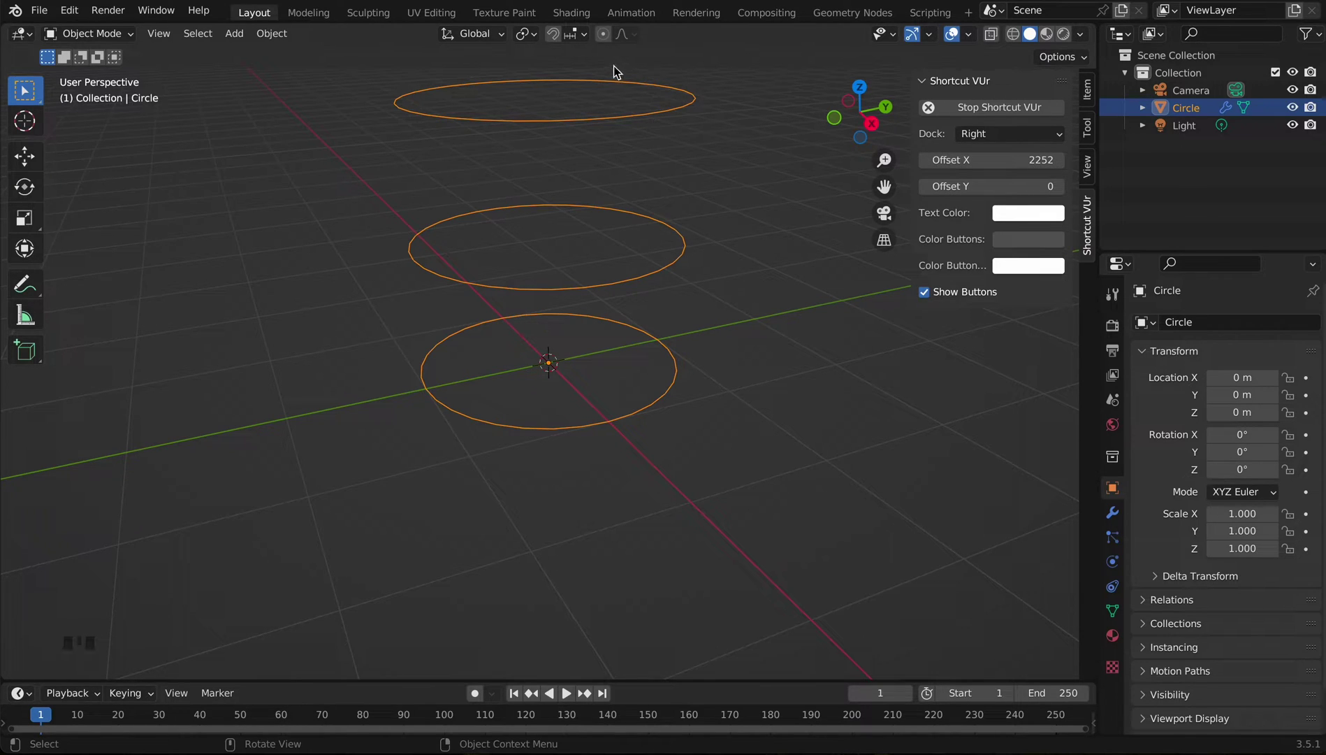
Step: Return to the circle's node tree in the Geometry Nodes workspace
left_click(838, 15)
left_click(721, 281)
scroll(685, 558, "down", 4)
middle_click_drag(699, 523, 829, 482)
left_click(800, 294)
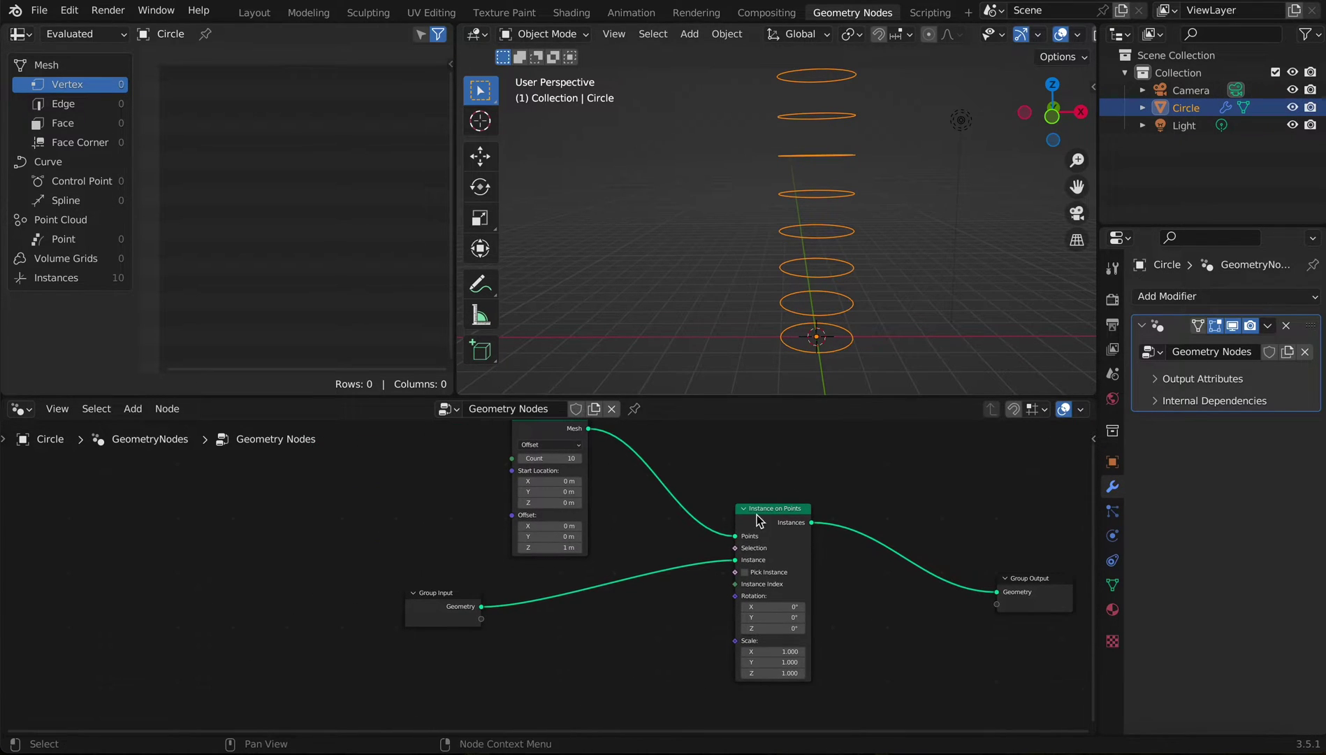
Step: Add a Curve Circle node on the link between Group Input and Instance on Points, feeding its curve into the Instance input
key("shift+a")
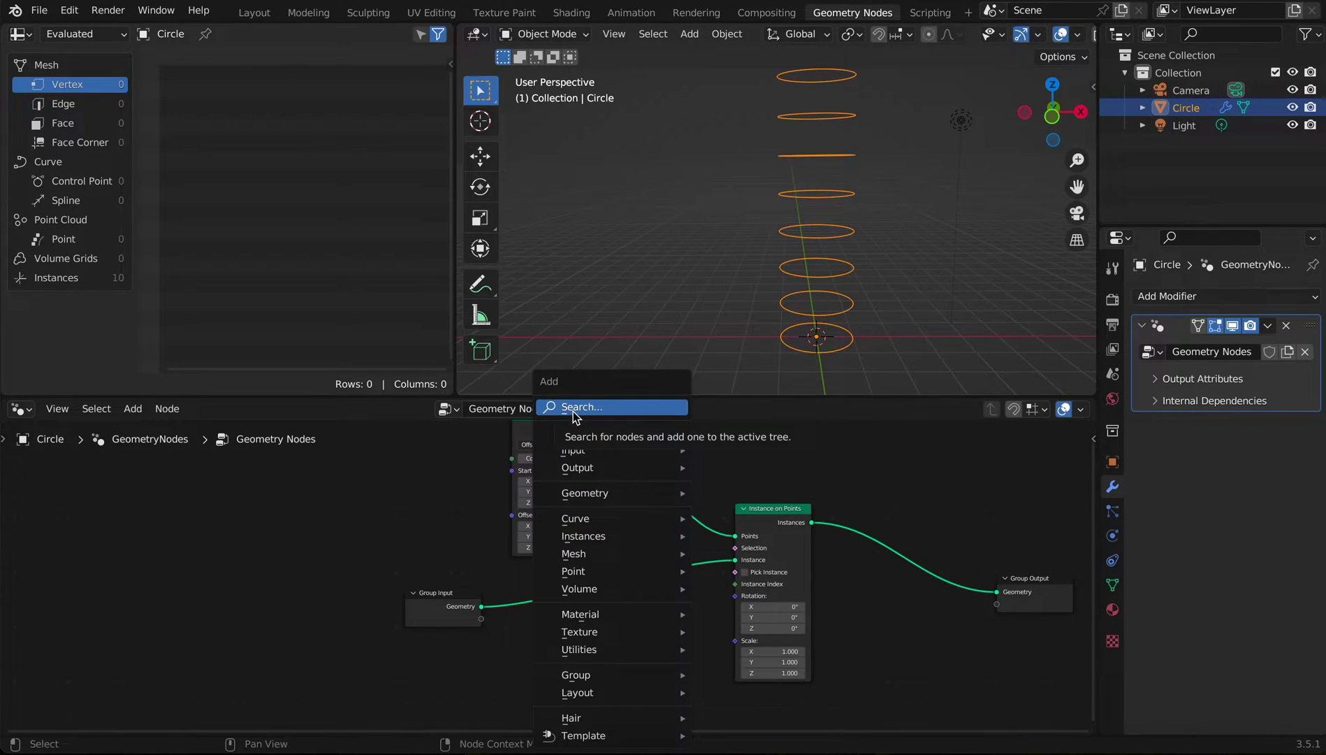
key("shift+a")
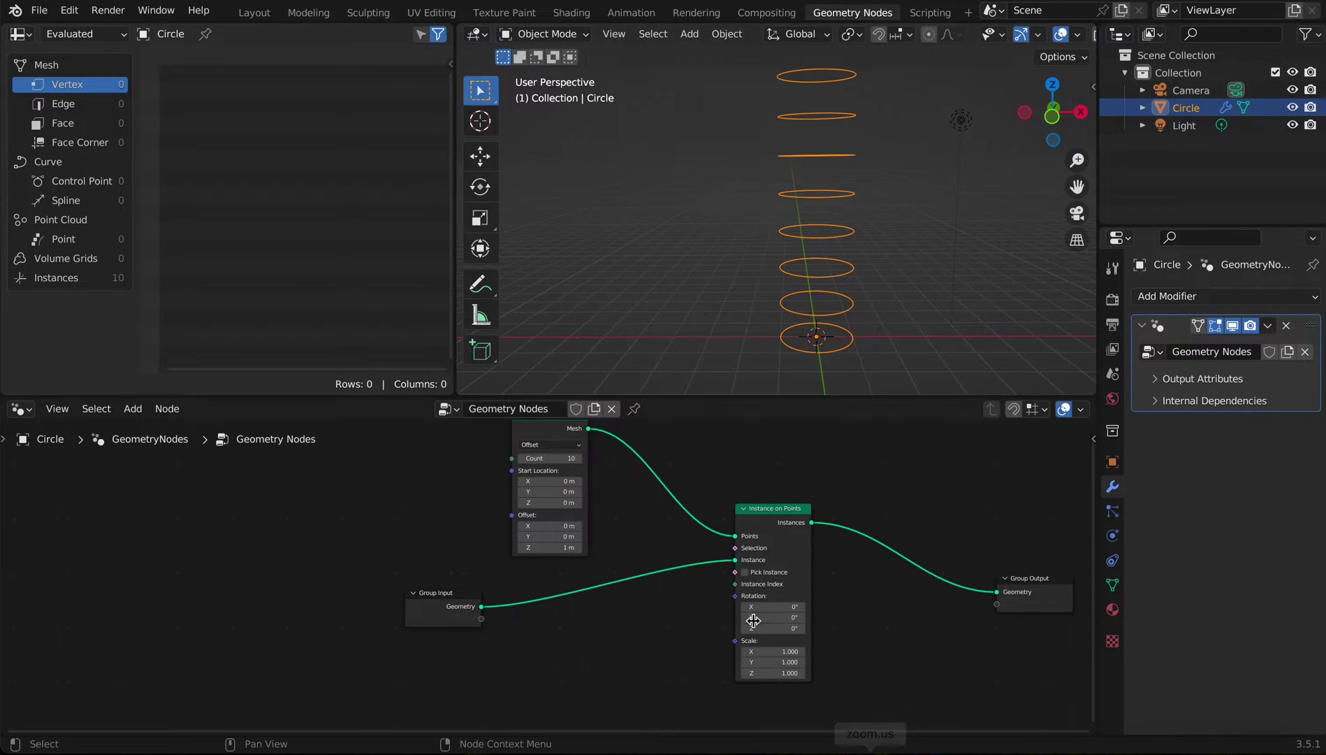
scroll(764, 620, "up", 2)
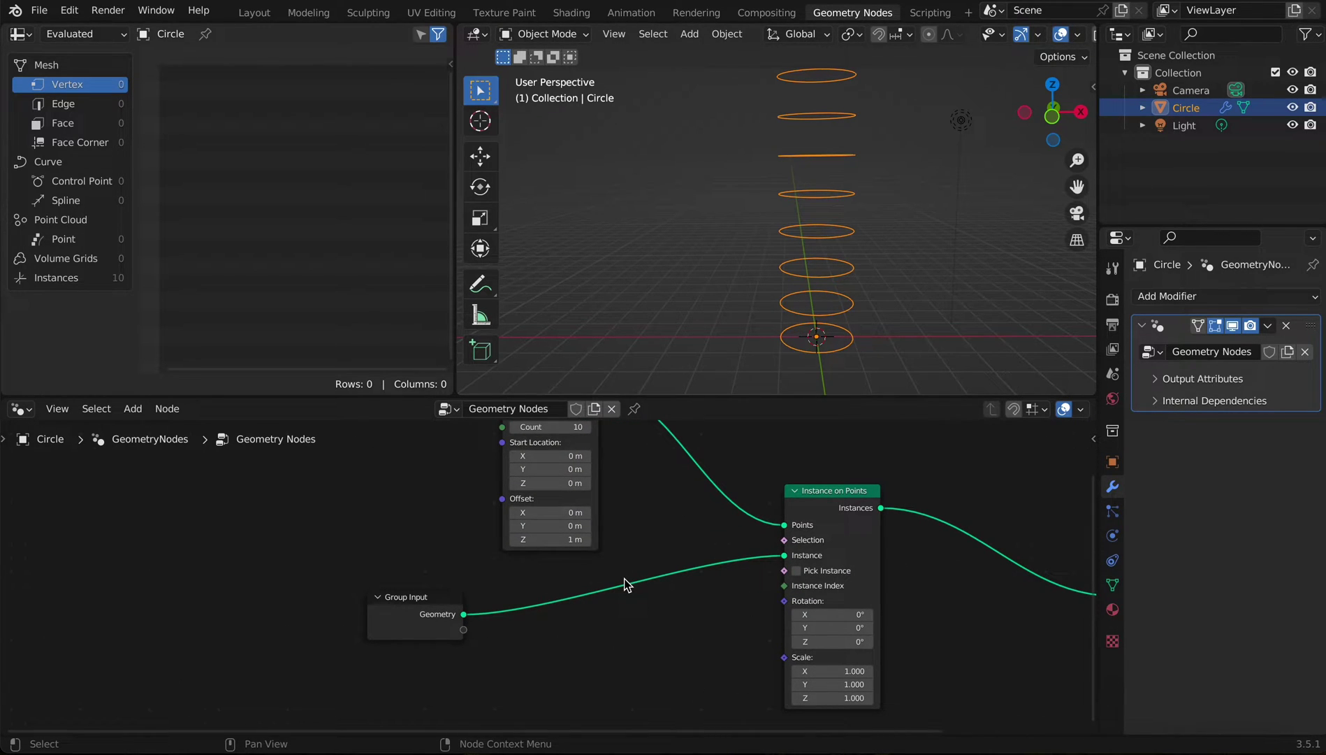
key("shift+a")
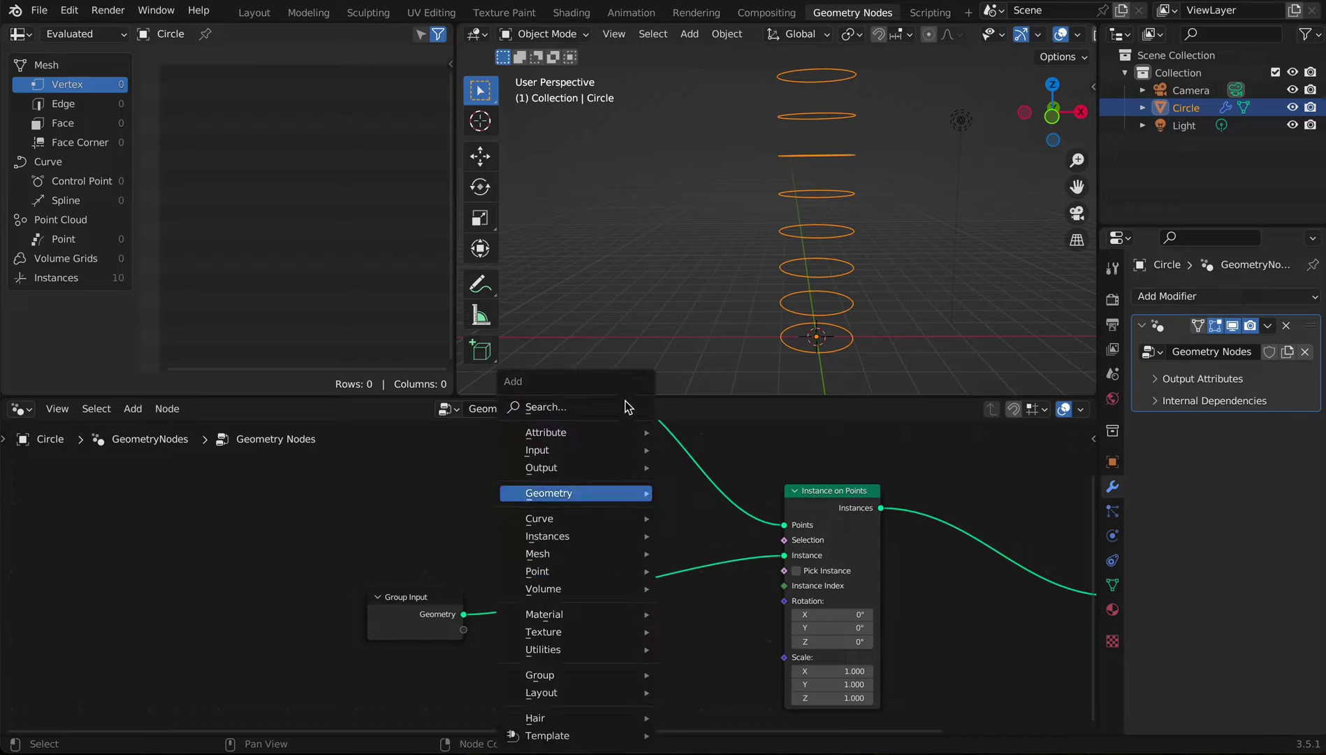
left_click(585, 407)
type("cyrve c")
type("i")
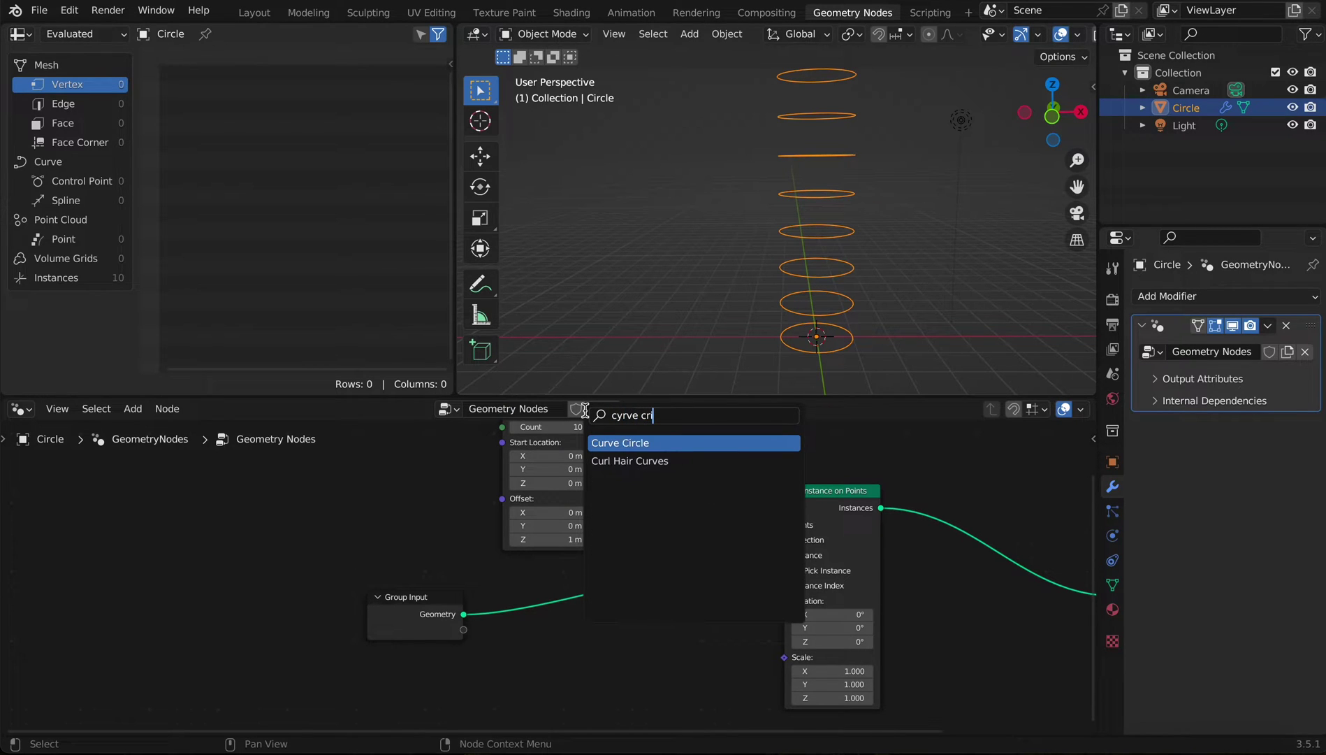
left_click(618, 442)
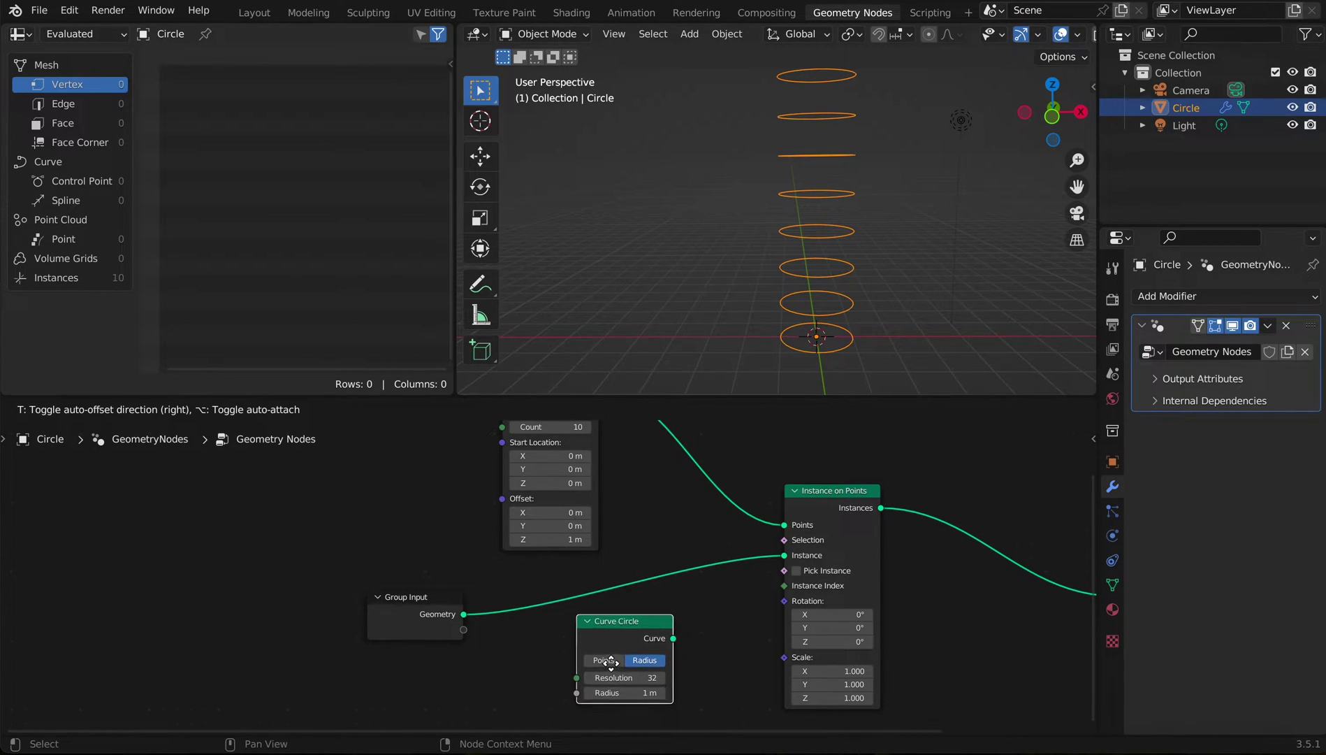
left_click(604, 624)
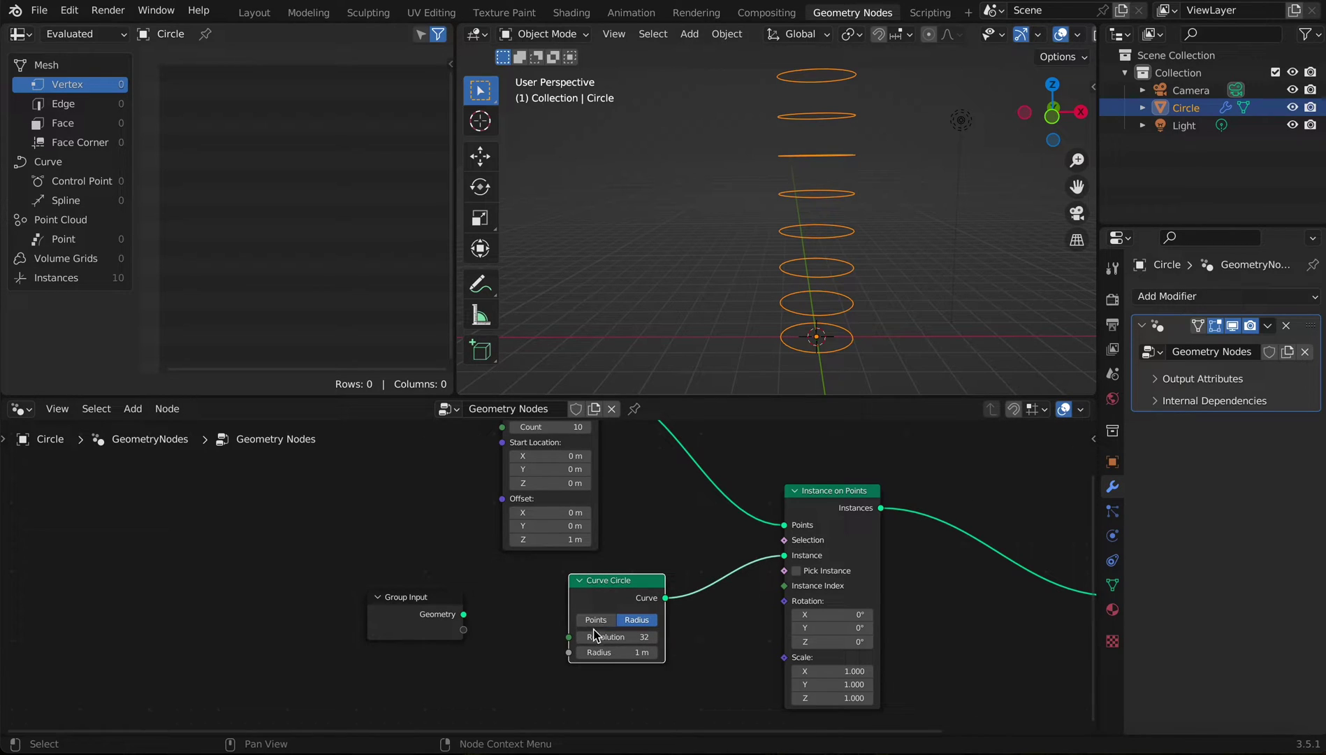
Step: Expose the Curve Circle's Resolution and Radius as modifier inputs by linking them to new Group Input sockets
left_click_drag(569, 637, 549, 642)
left_click_drag(472, 627, 475, 638)
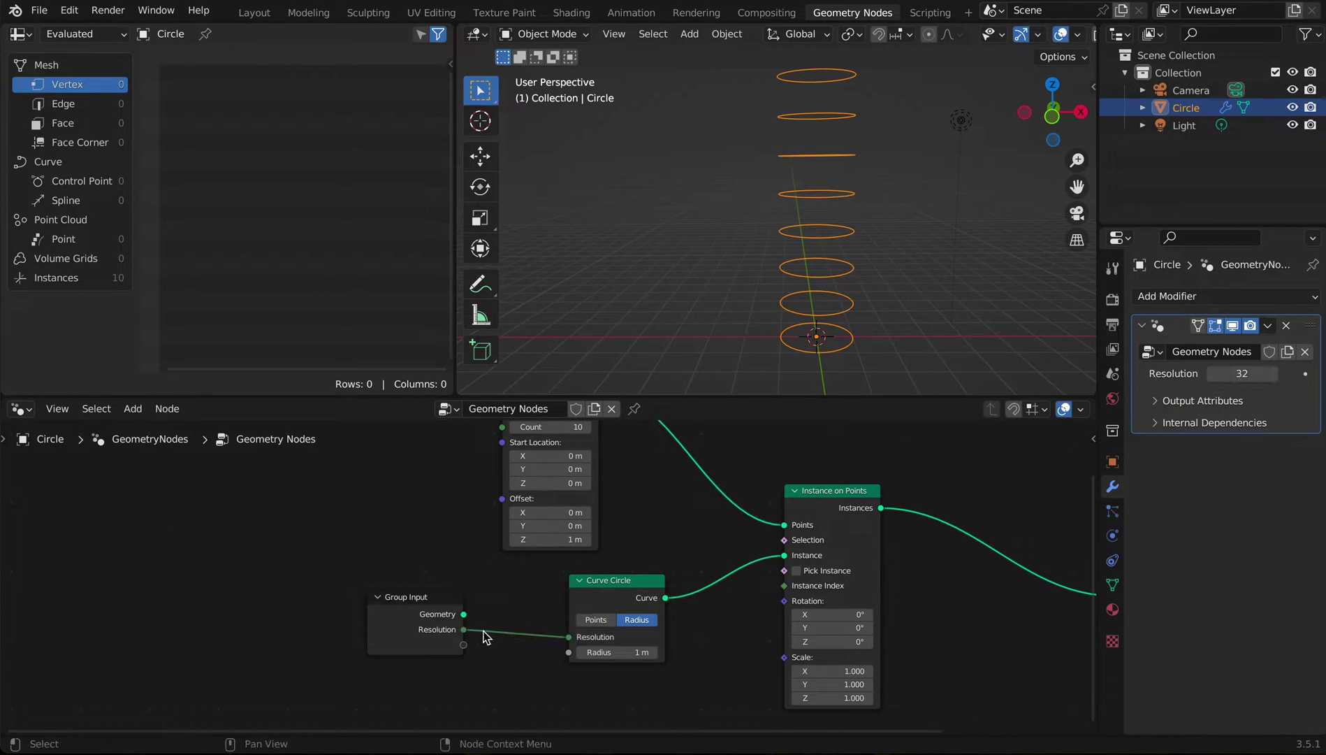
left_click_drag(568, 652, 457, 645)
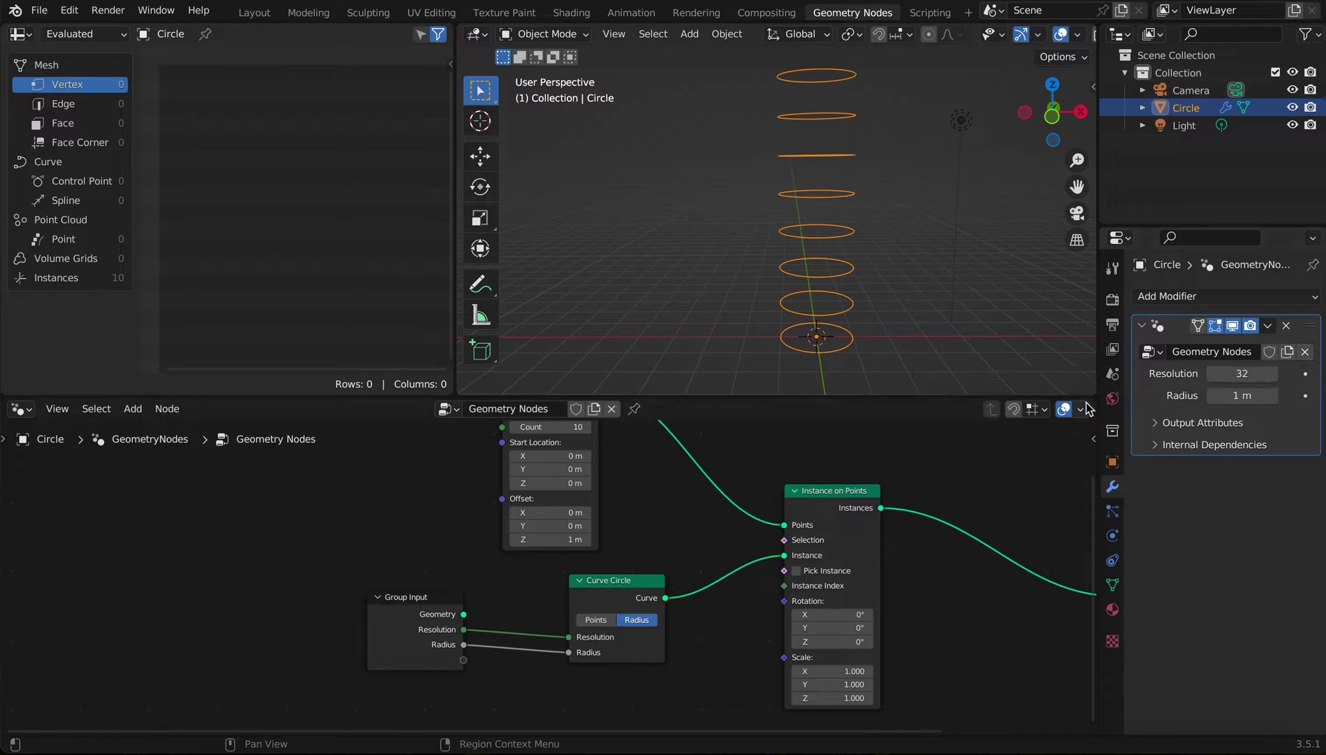
Step: Add a Math node set to Add below the Curve Circle node
middle_click_drag(801, 524, 655, 606)
key("shift+a")
left_click(577, 414)
type("math")
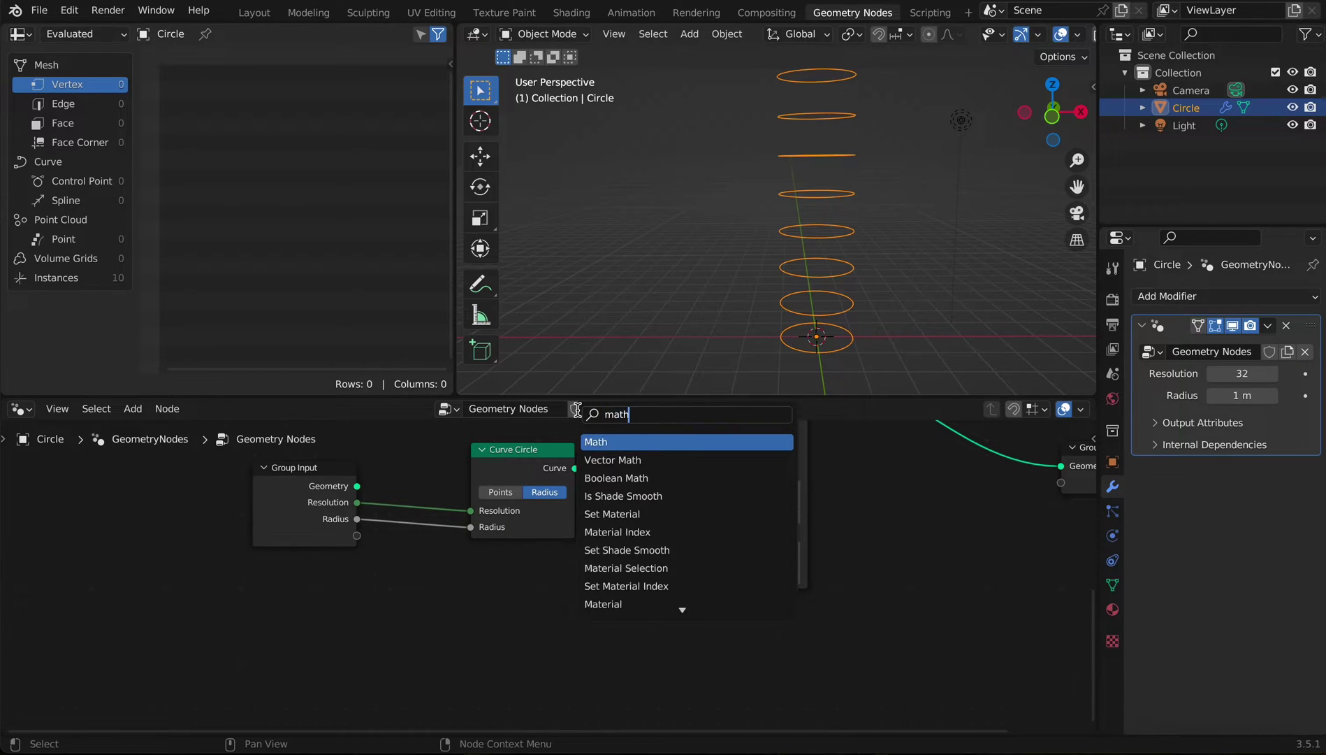
left_click(599, 441)
left_click(510, 622)
Step: Add an Index node feeding the Math node's first Value, and link the Math result to the Scale of Instance on Points
key("shift+a")
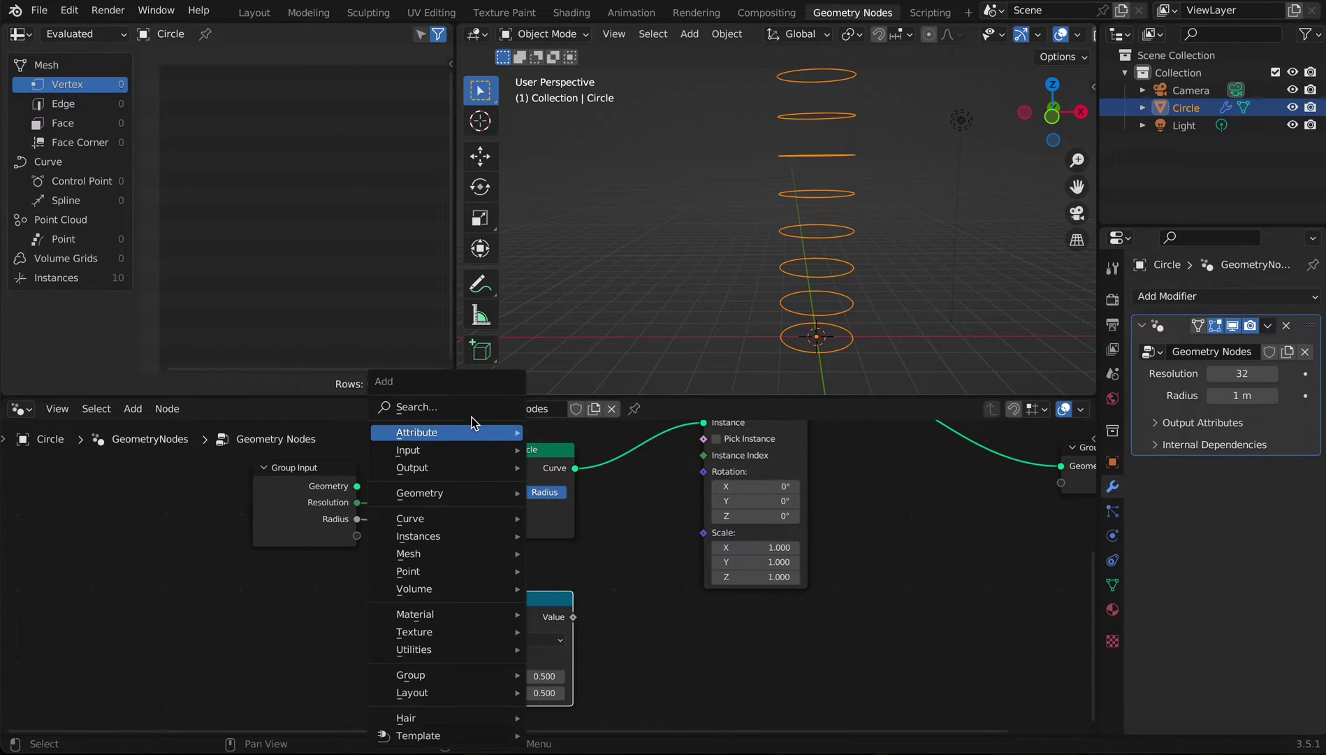
left_click(450, 407)
type("index")
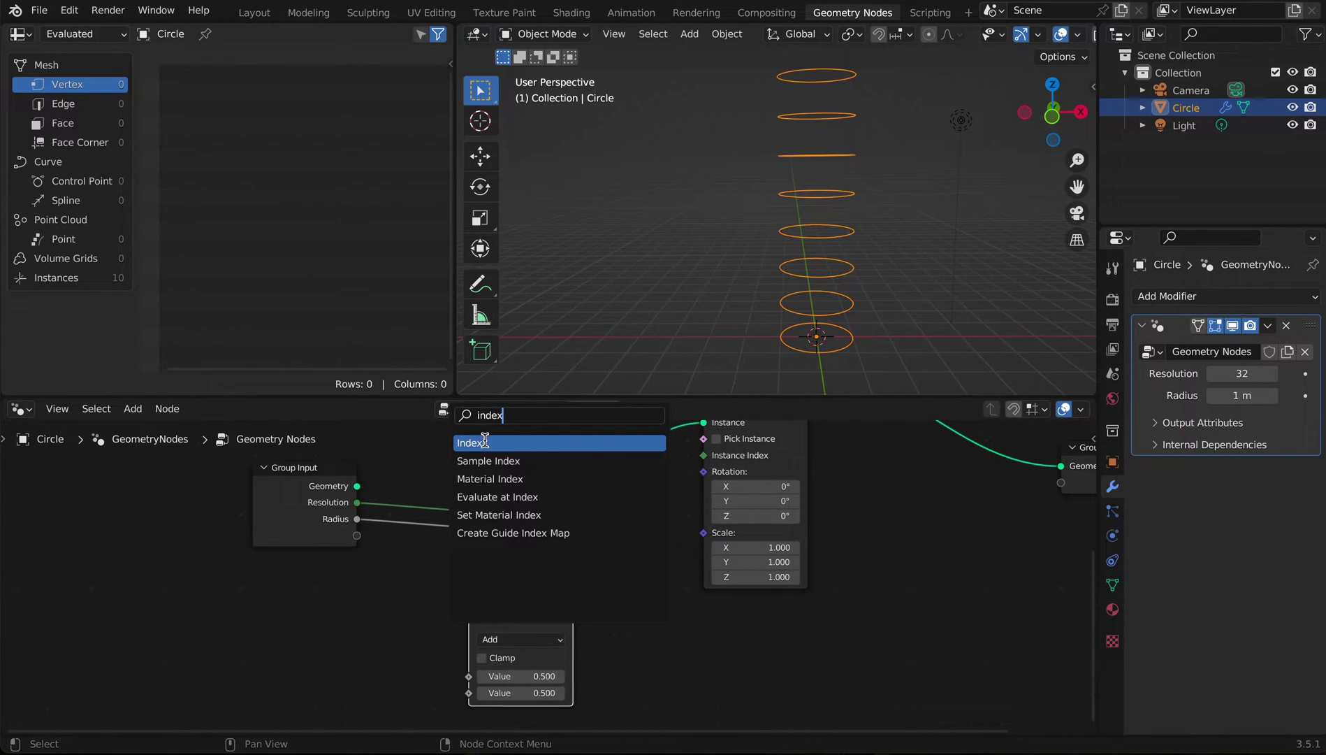
key("Return")
left_click(311, 701)
left_click_drag(380, 669, 468, 673)
left_click_drag(573, 617, 707, 536)
middle_click_drag(781, 294, 867, 275)
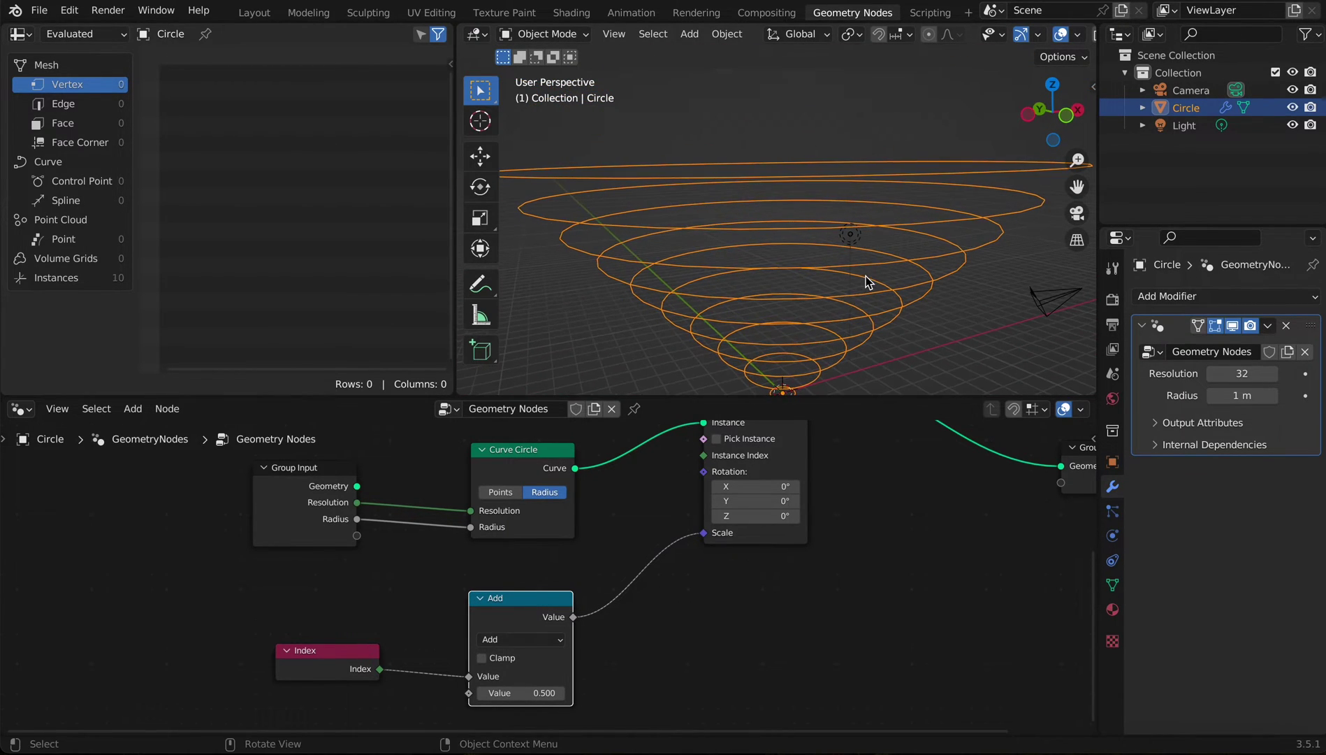
middle_click_drag(768, 366, 771, 298, "shift")
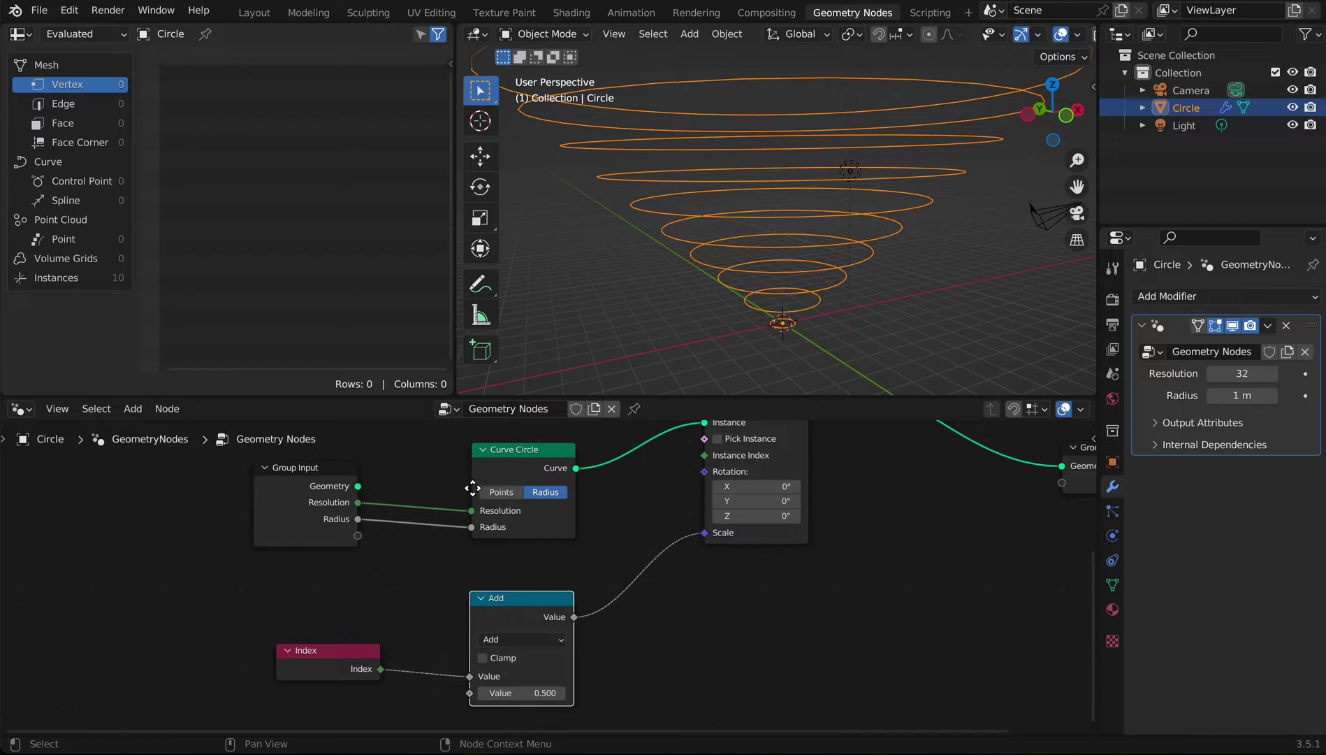
Step: Set the Mesh Line's Offset Z to 0 m to flatten the circles into one plane
middle_click_drag(467, 489, 522, 623)
scroll(536, 571, "up", 3)
middle_click_drag(600, 552, 605, 619)
scroll(489, 594, "up", 3)
left_click(486, 610)
type("0")
key("Return")
middle_click_drag(776, 333, 792, 243, "shift")
scroll(681, 569, "down", 4)
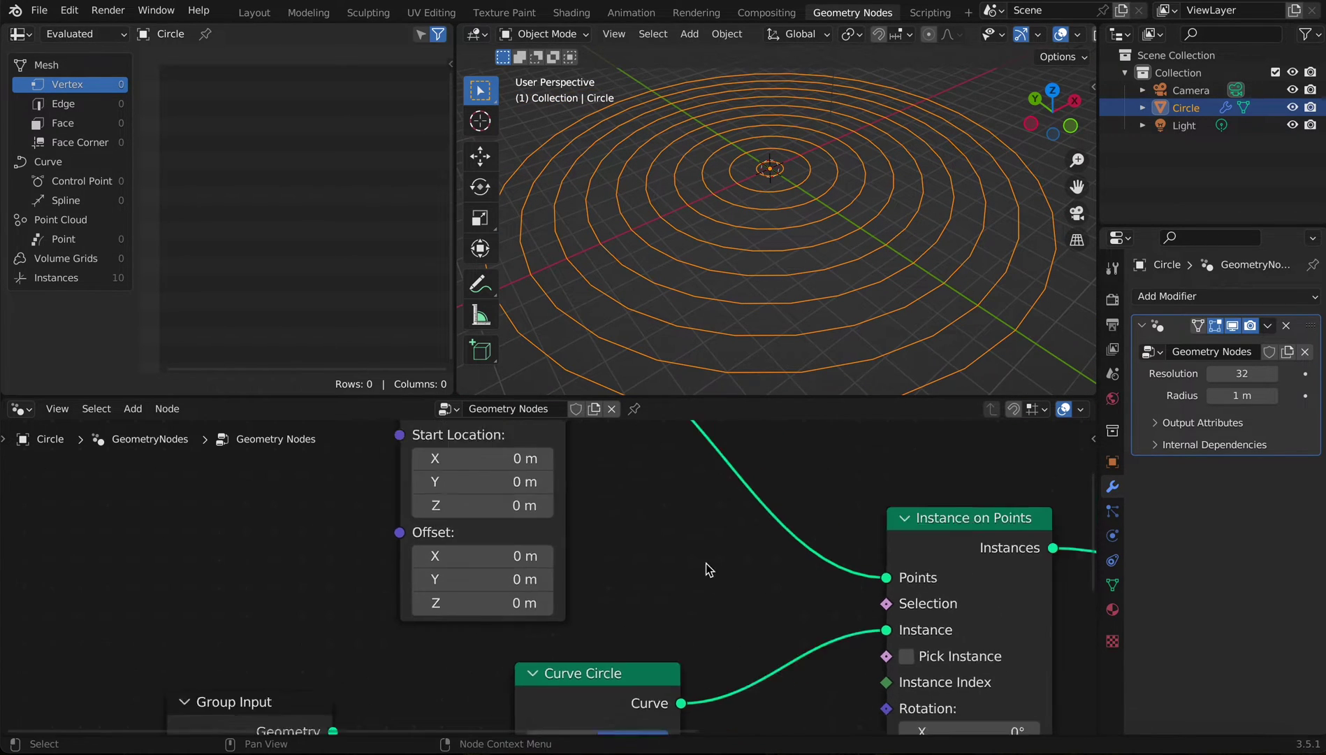
Step: Move the Group Output farther away and insert a Store Named Attribute node on the link after Instance on Points
middle_click_drag(672, 614, 586, 701)
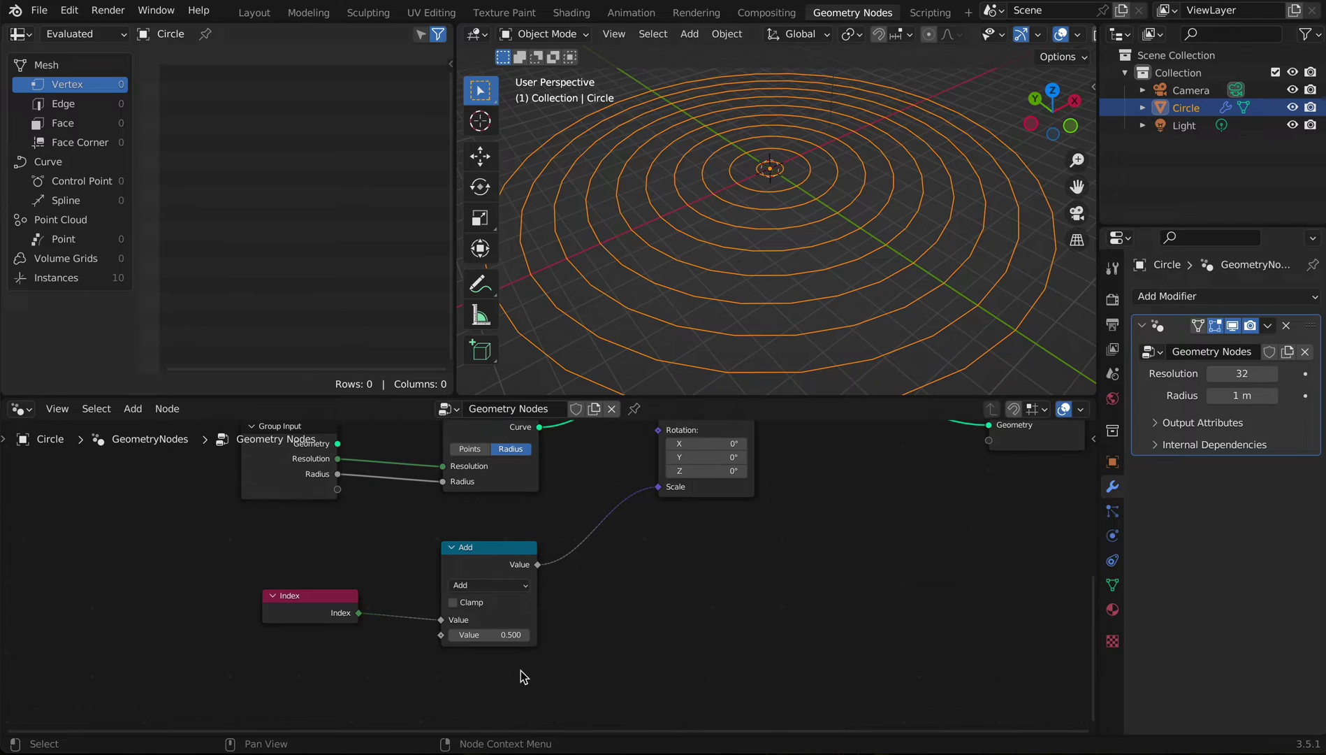
scroll(510, 659, "up", 2)
middle_click_drag(497, 649, 581, 661)
scroll(590, 681, "down", 3)
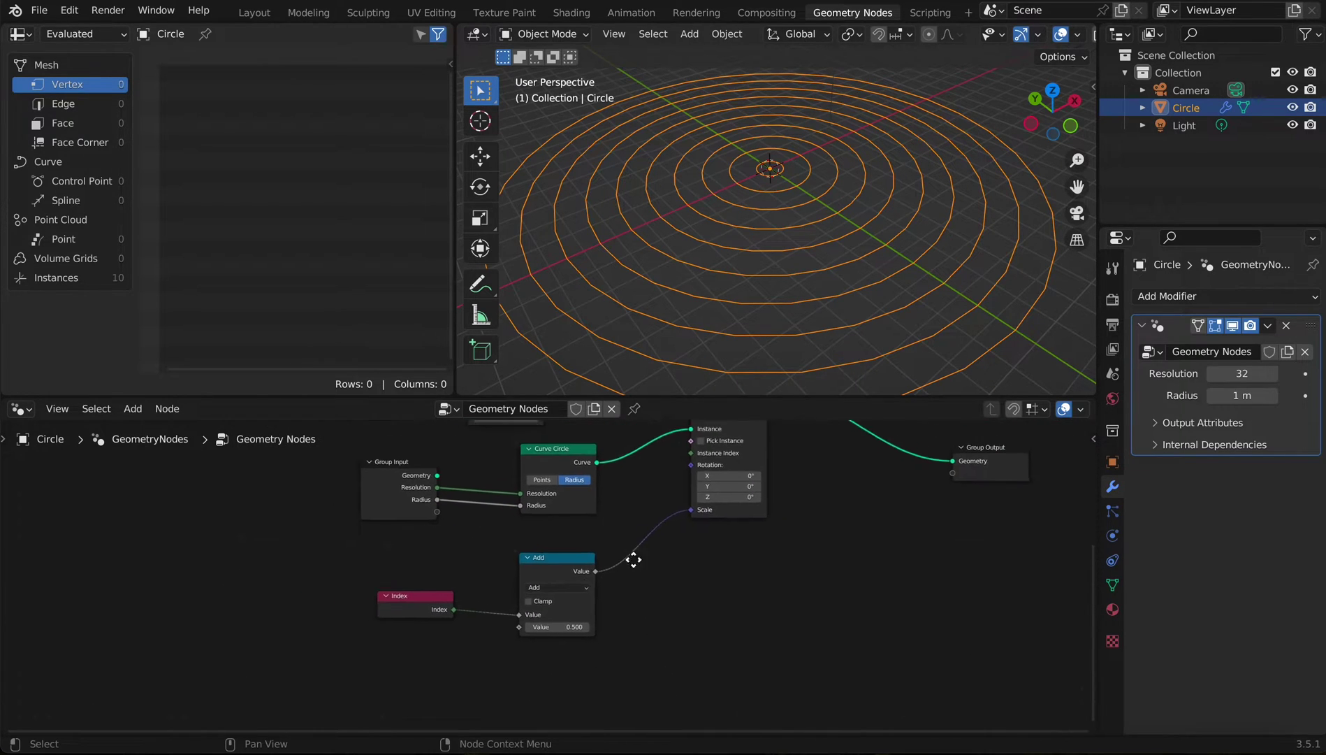
middle_click_drag(627, 589, 532, 623)
left_click_drag(594, 614, 979, 557)
key("shift+a")
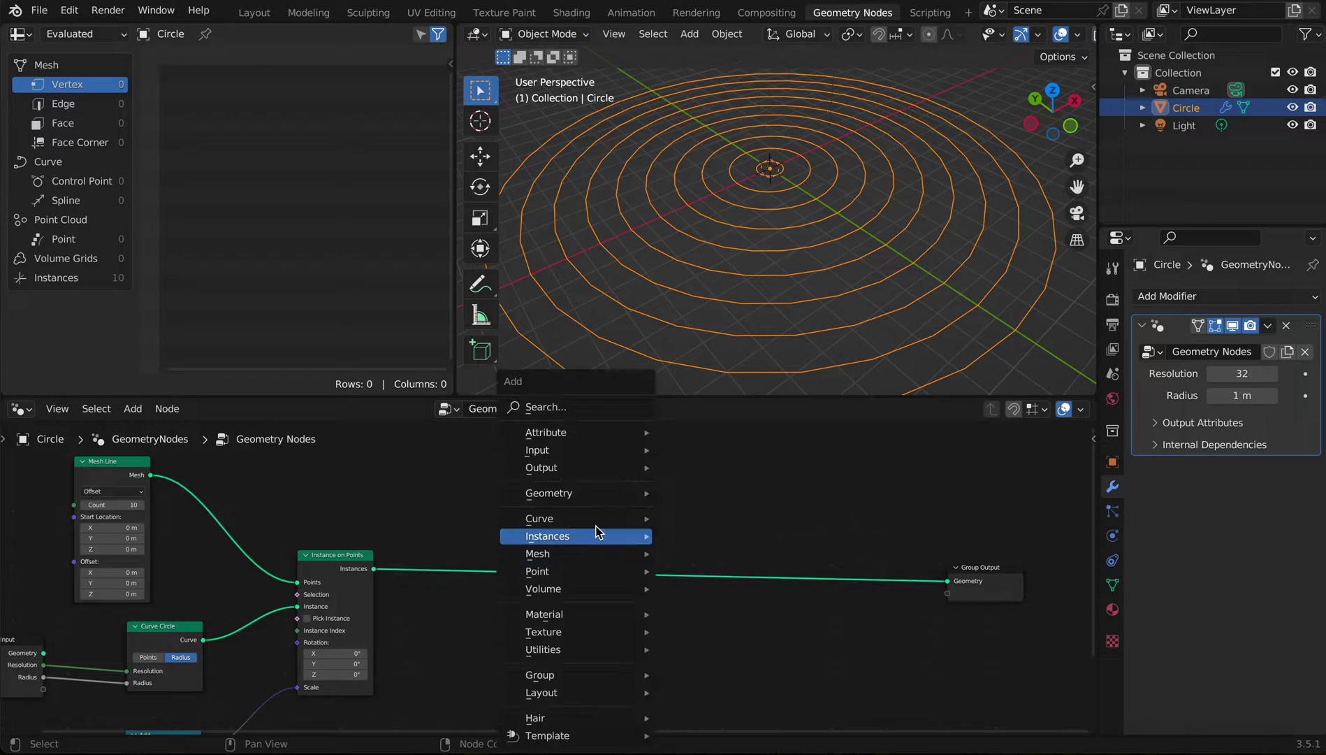
left_click(553, 405)
type("stire")
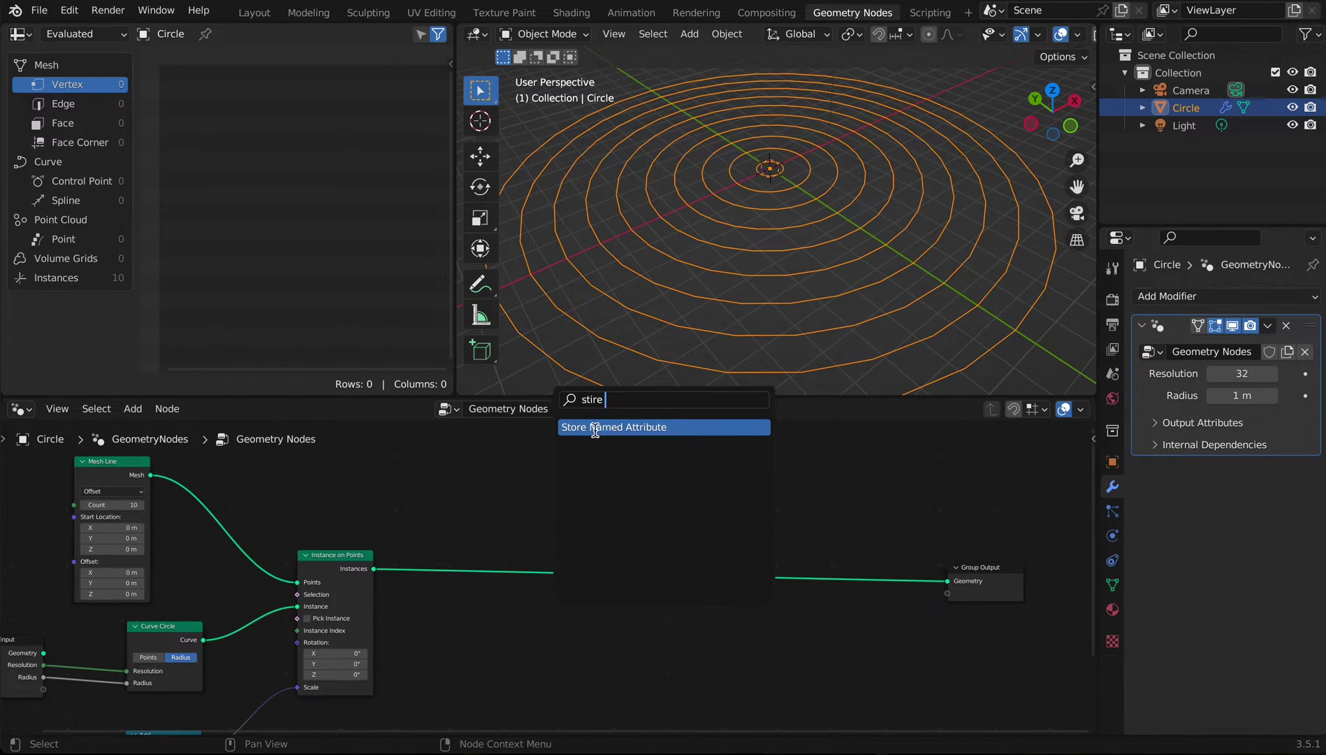
left_click(594, 427)
left_click(480, 574)
Step: Add a Random Value node and link its output to the Value input of Store Named Attribute
key("shift+a")
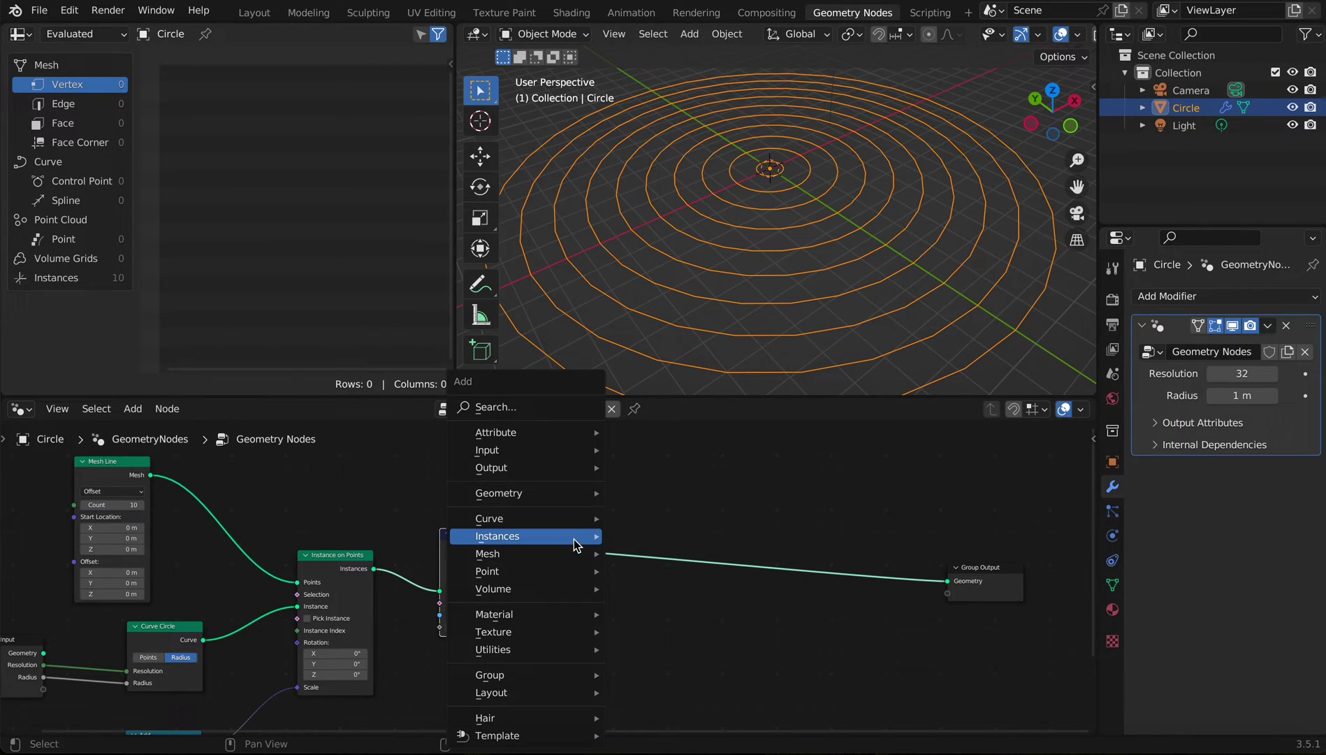
left_click(488, 398)
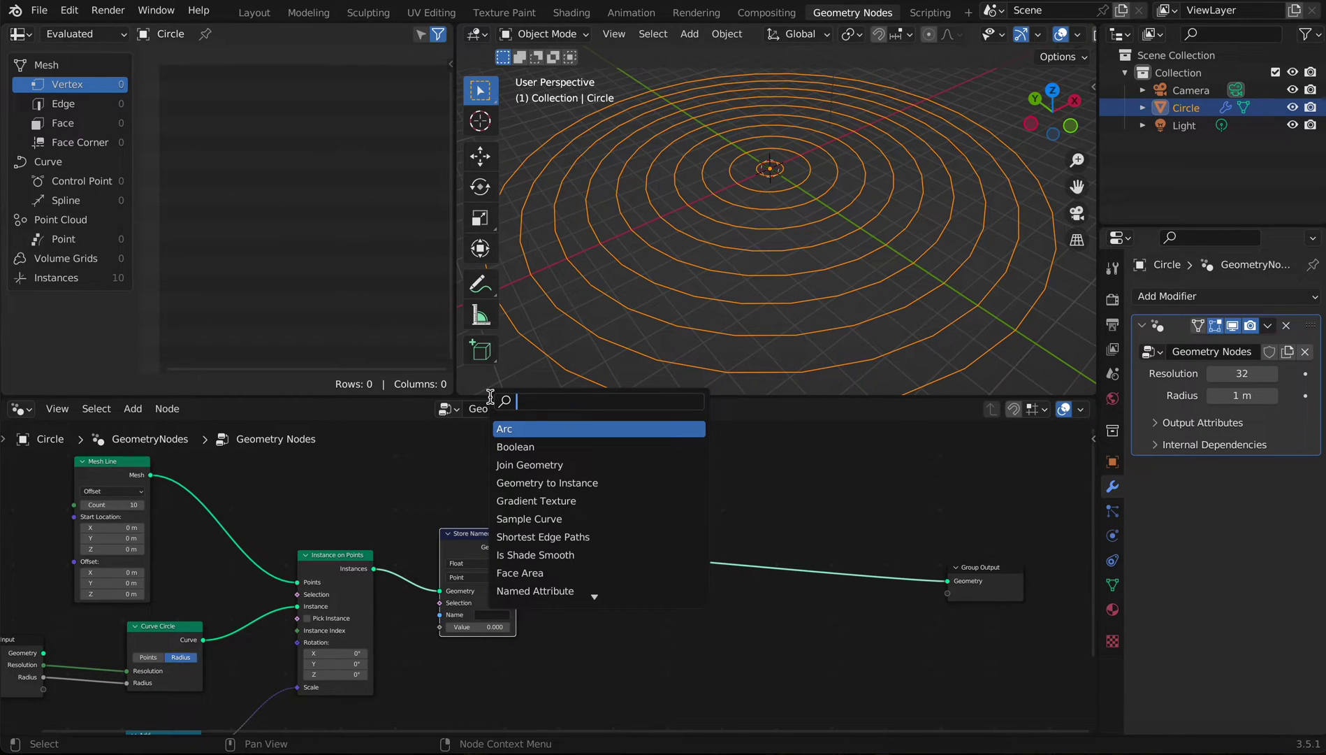
type("rab")
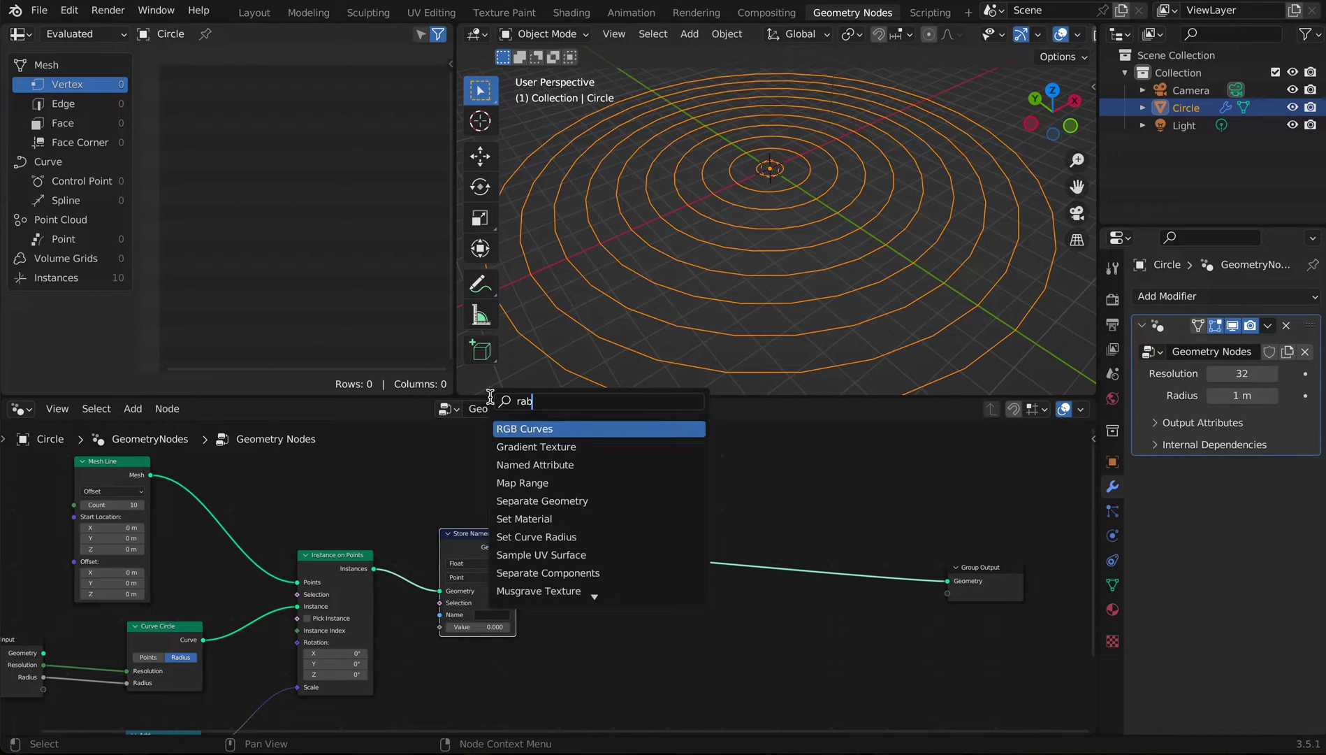
key("BackSpace")
type("ndom")
key("Return")
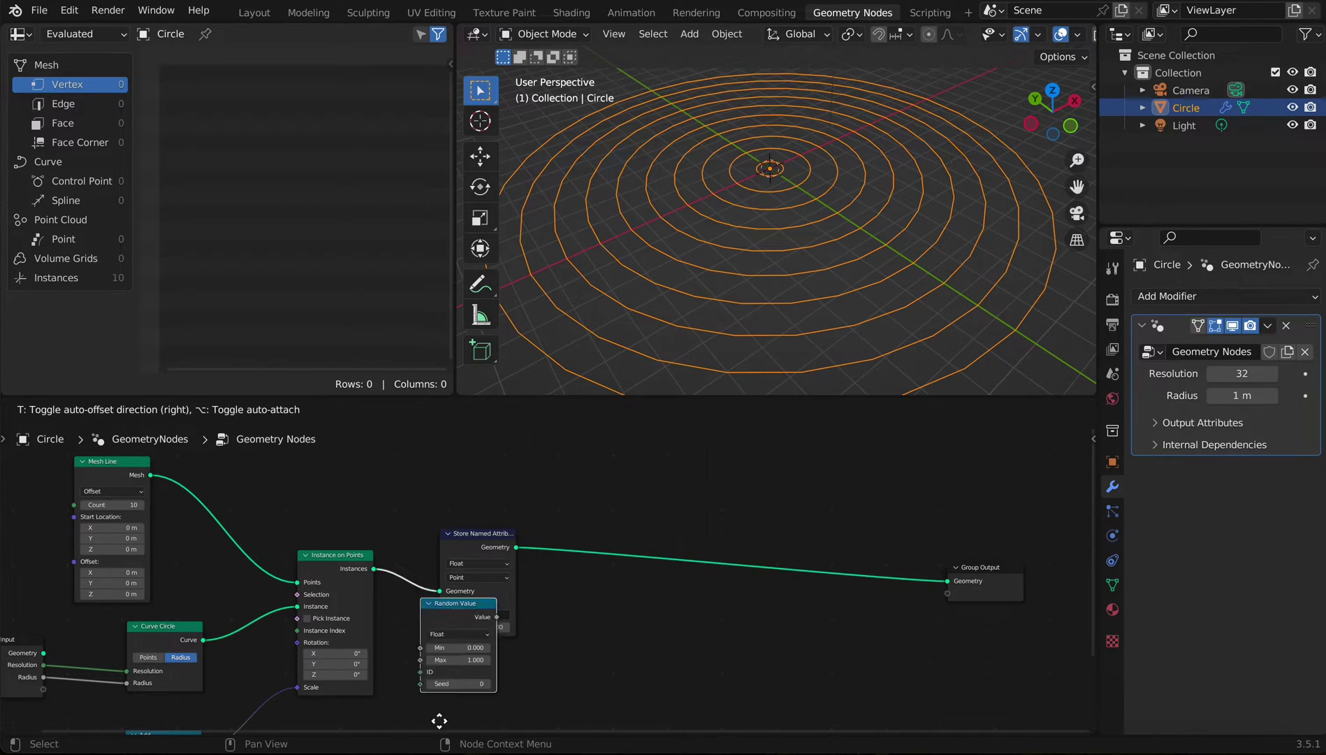
left_click(441, 620)
left_click_drag(486, 467, 545, 464)
left_click(464, 470)
scroll(463, 483, "up", 3)
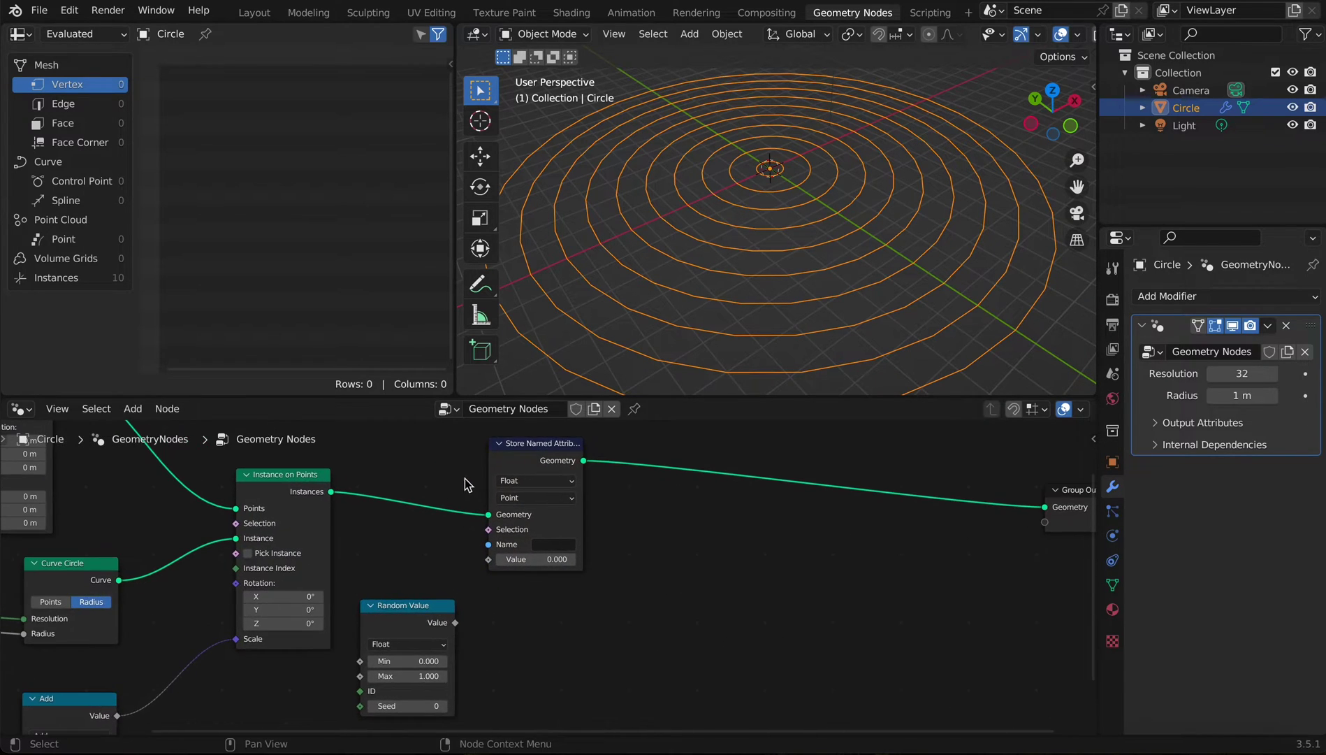
left_click_drag(486, 673, 525, 599)
Step: Set the Store Named Attribute domain to Instance and name the attribute RDN
left_click(585, 528)
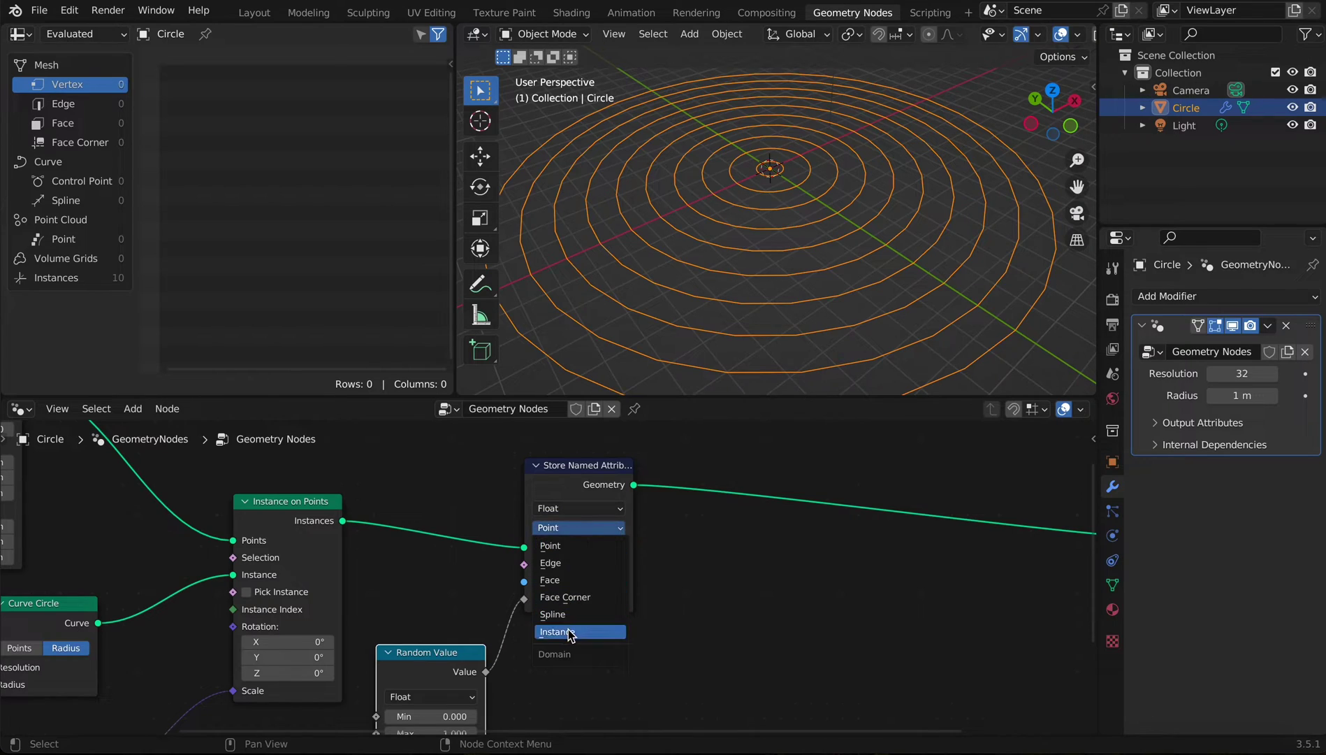
left_click(580, 631)
left_click(598, 582)
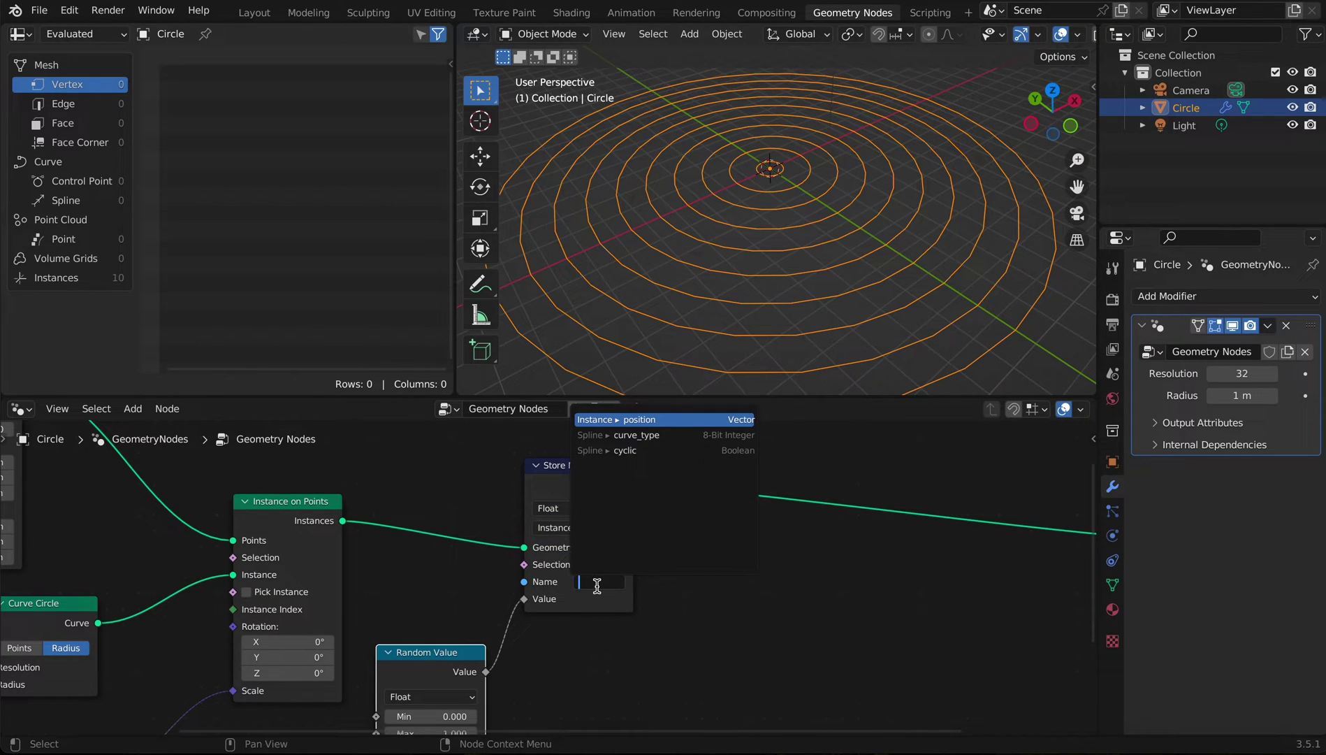
type("r")
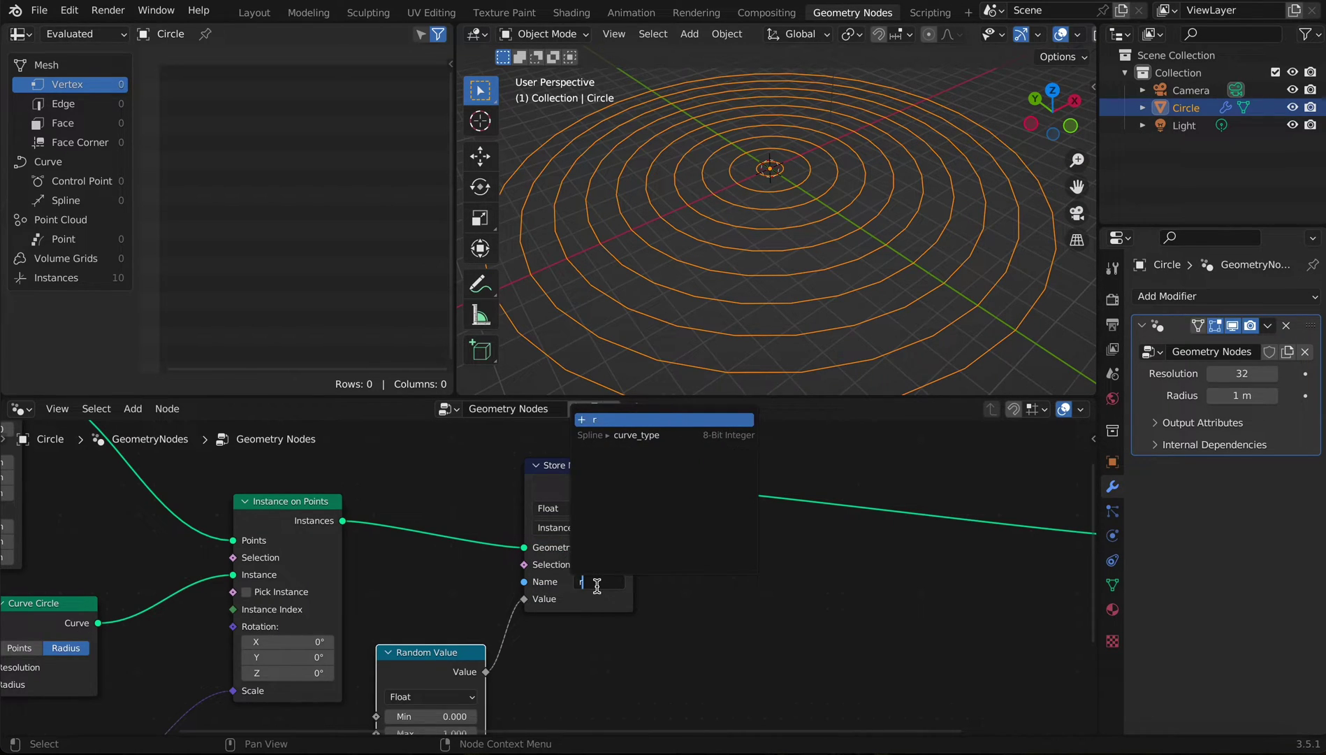
key("BackSpace")
type("RDN")
left_click(606, 613)
left_click(593, 584)
type("RDN")
key("Return")
left_click(637, 636)
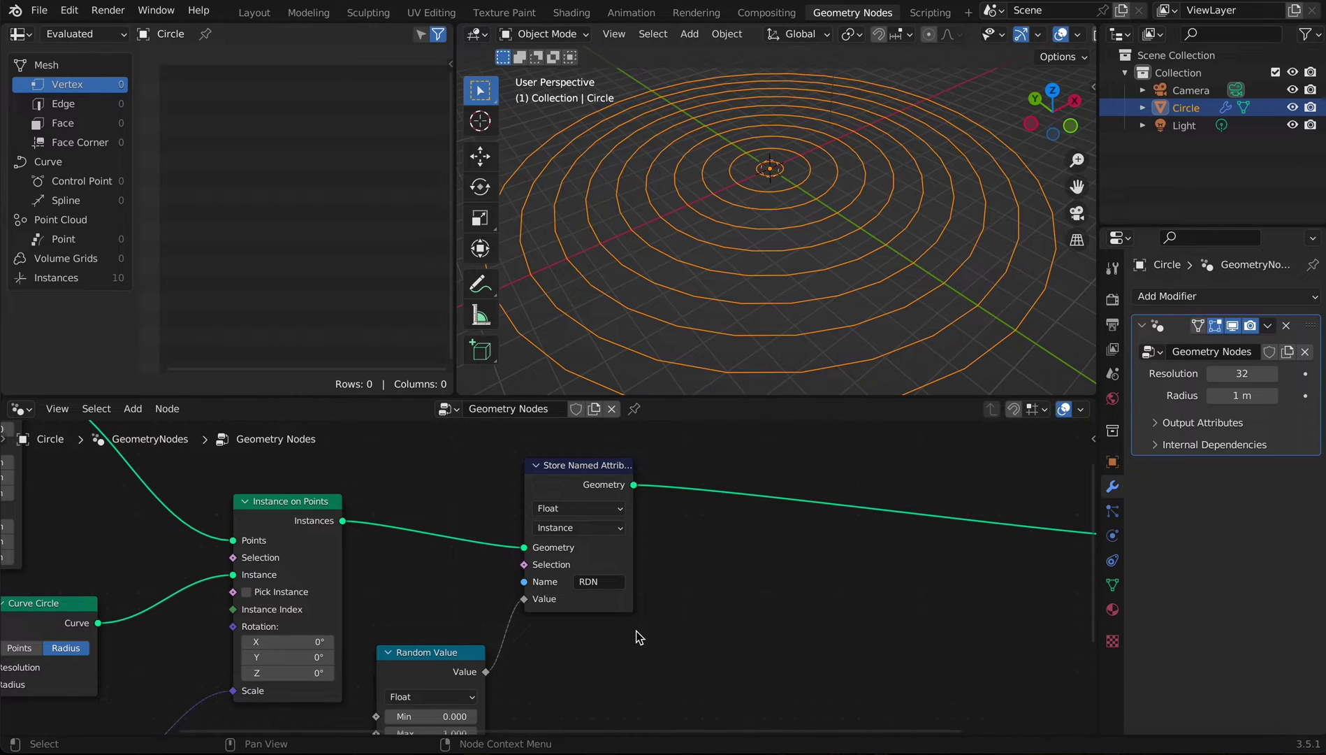
Step: Insert a Realize Instances node on the link between Store Named Attribute and Group Output
scroll(638, 636, "up", 1)
scroll(652, 618, "down", 2)
middle_click_drag(691, 560, 544, 580)
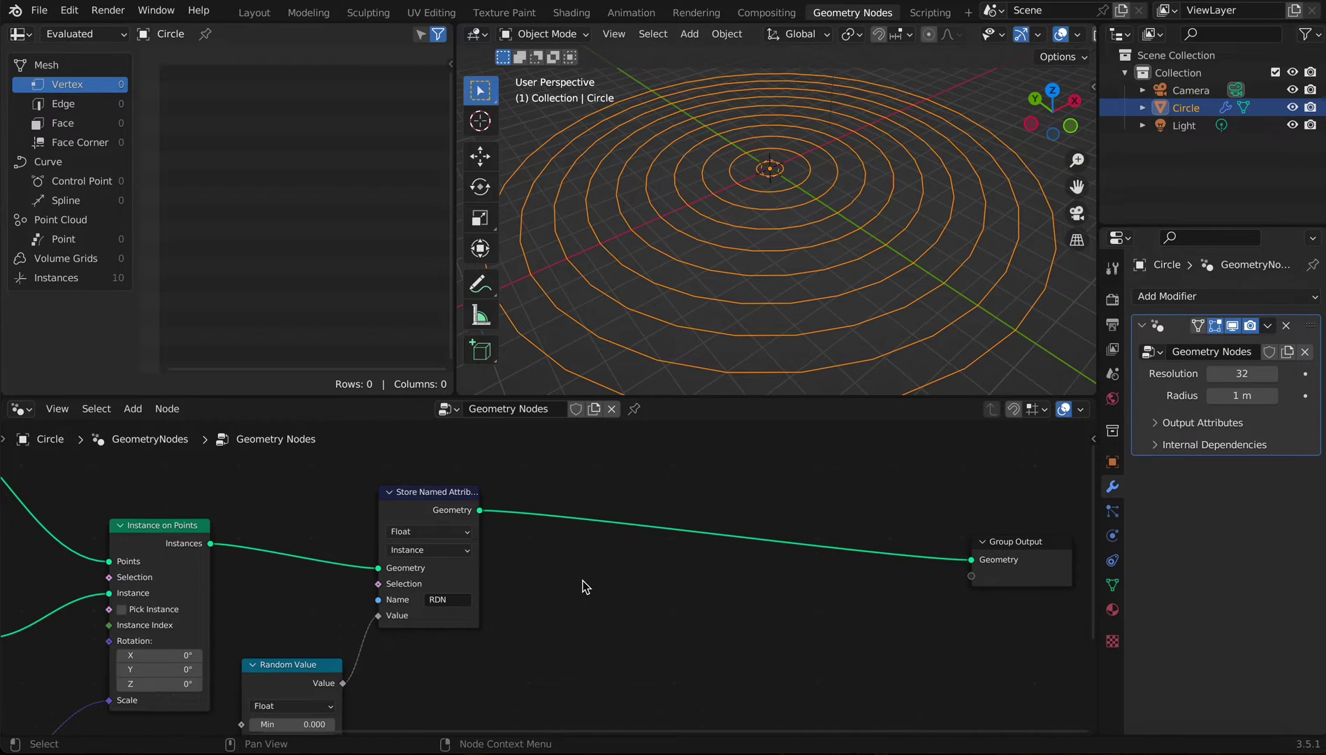
key("shift+a")
left_click(504, 407)
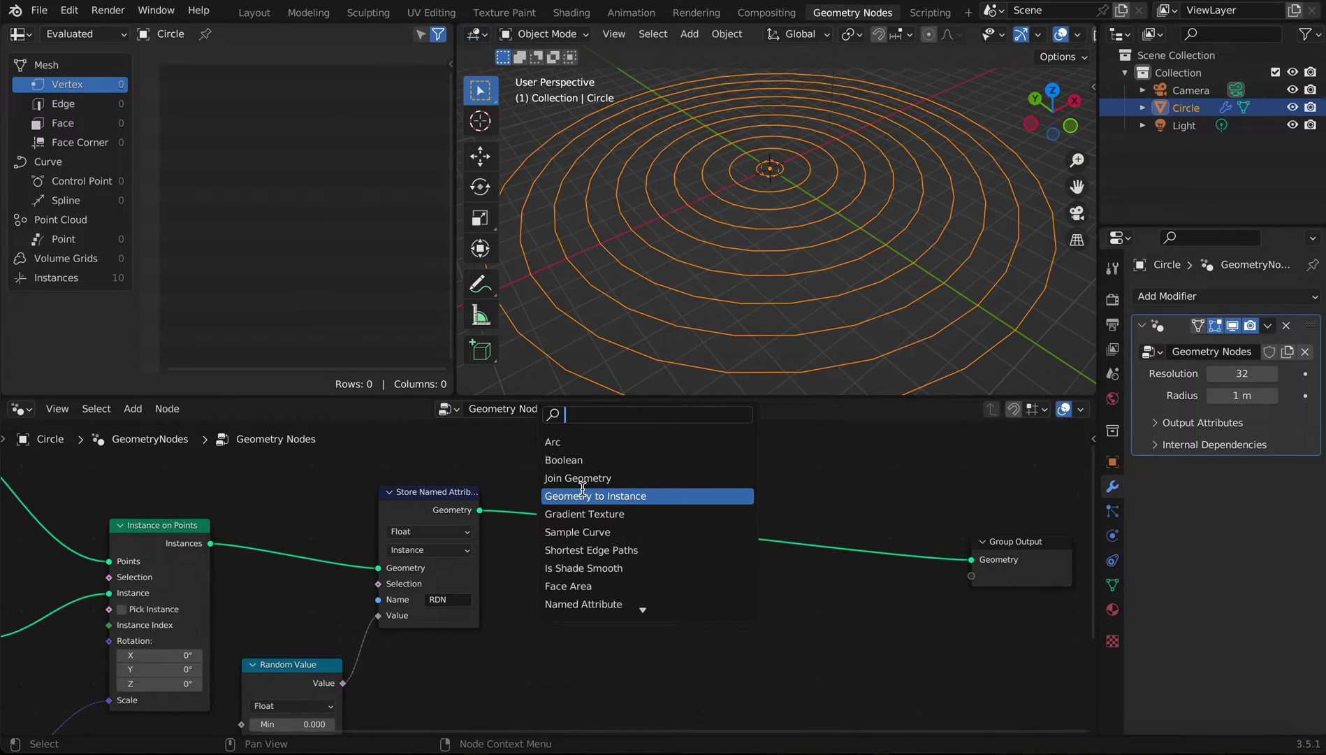
type("MAKE")
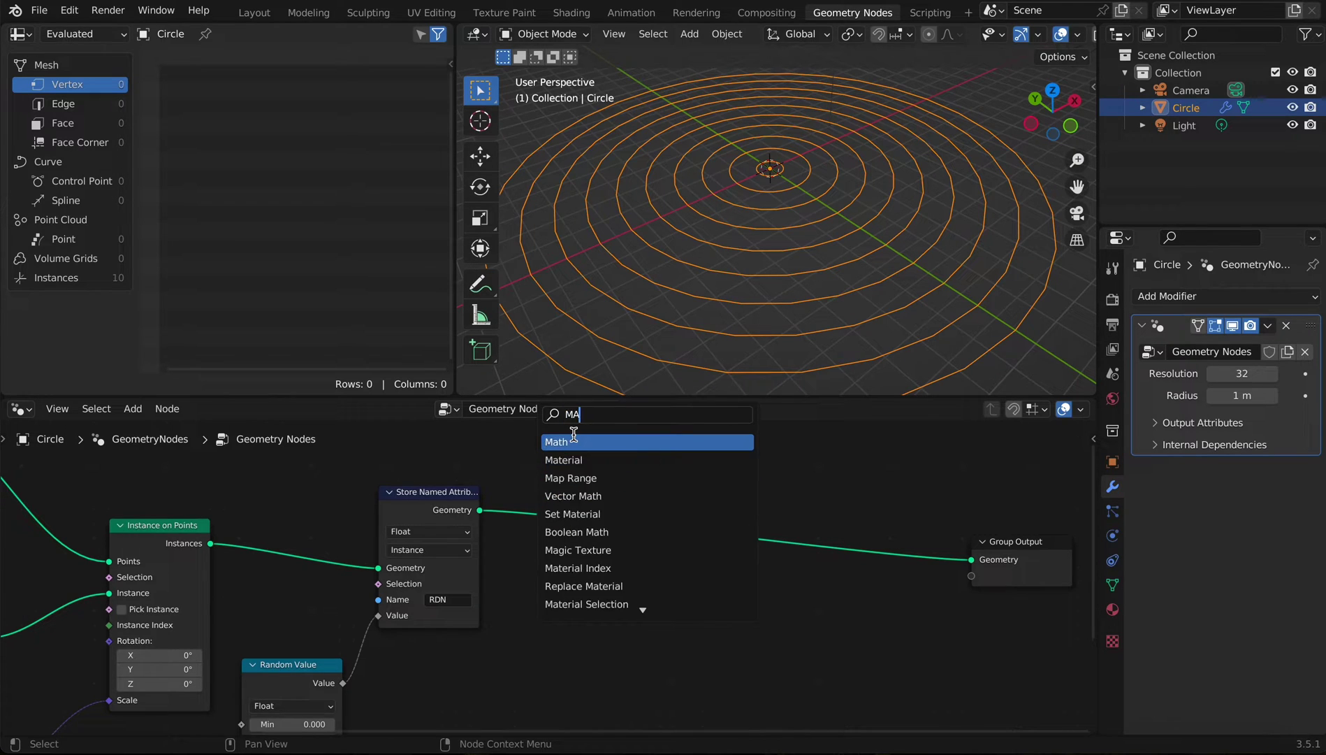
key("ctrl+a")
type("REAL")
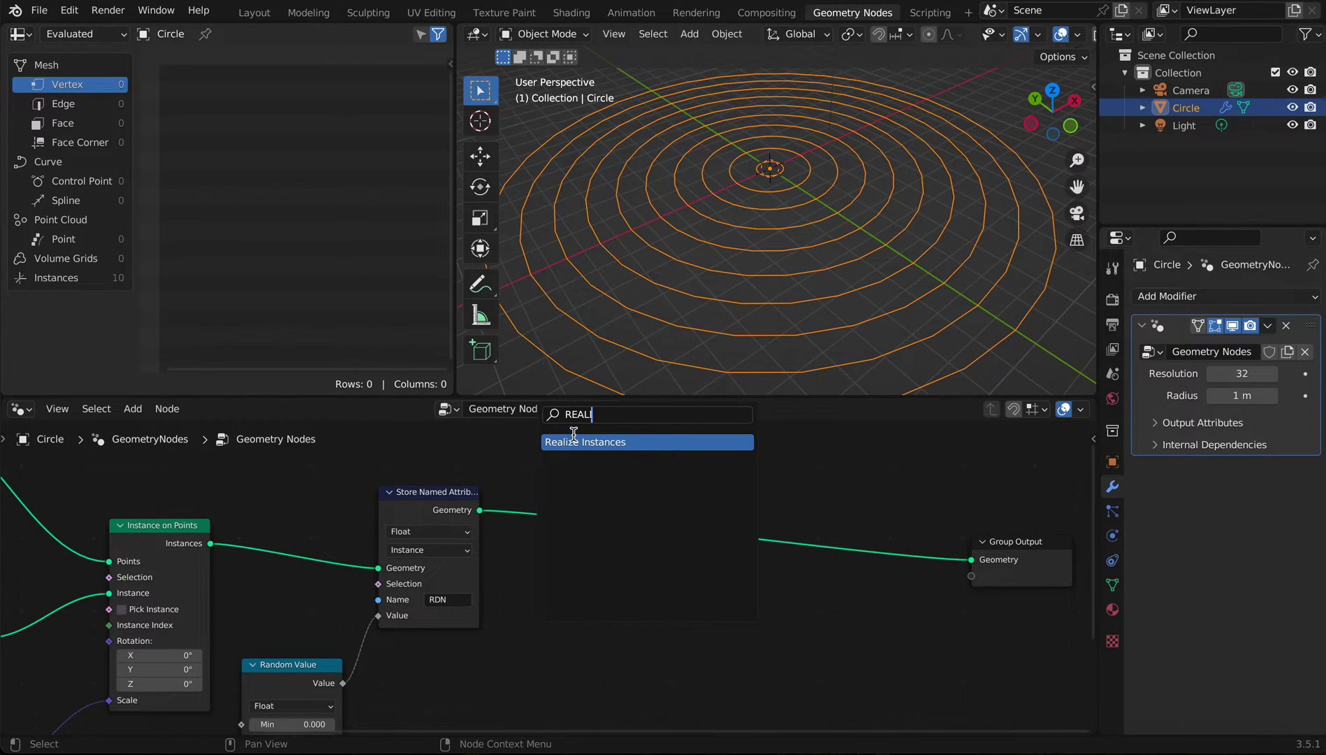
left_click(581, 442)
left_click(596, 542)
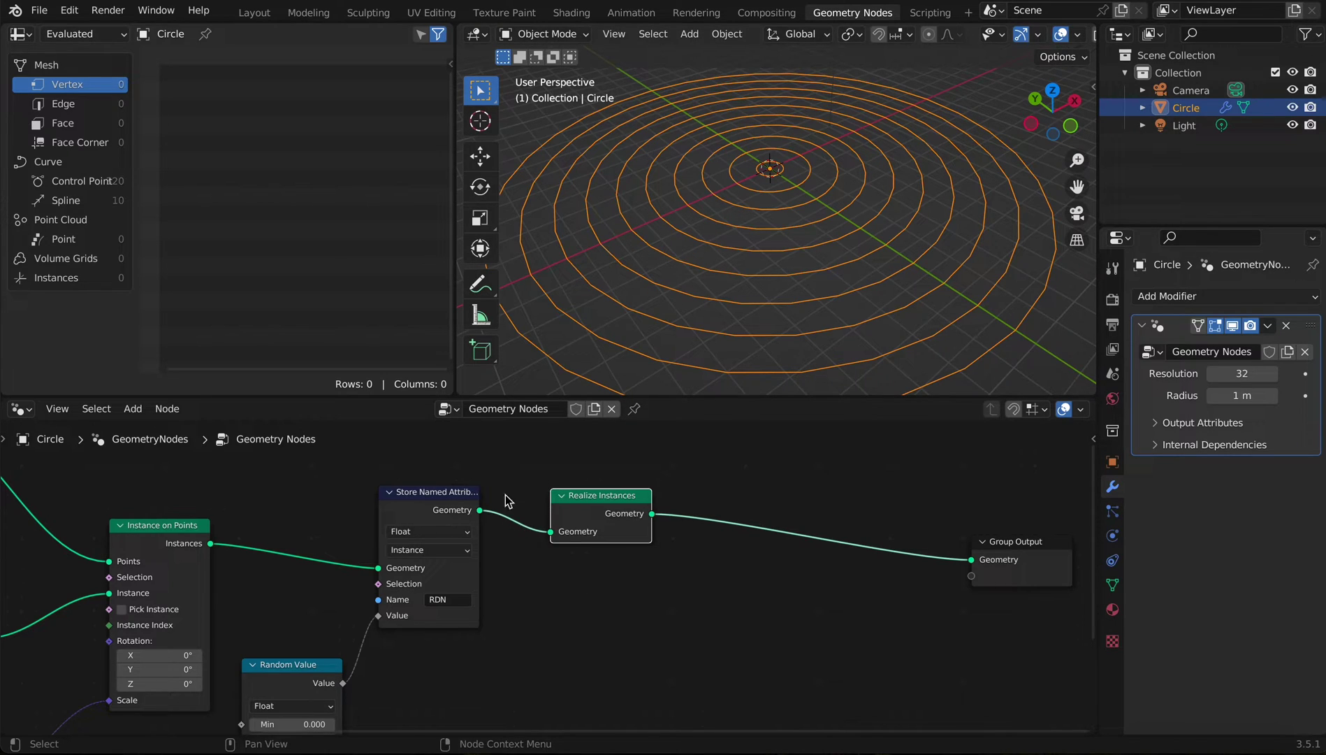
left_click(411, 508)
left_click(305, 673, "shift")
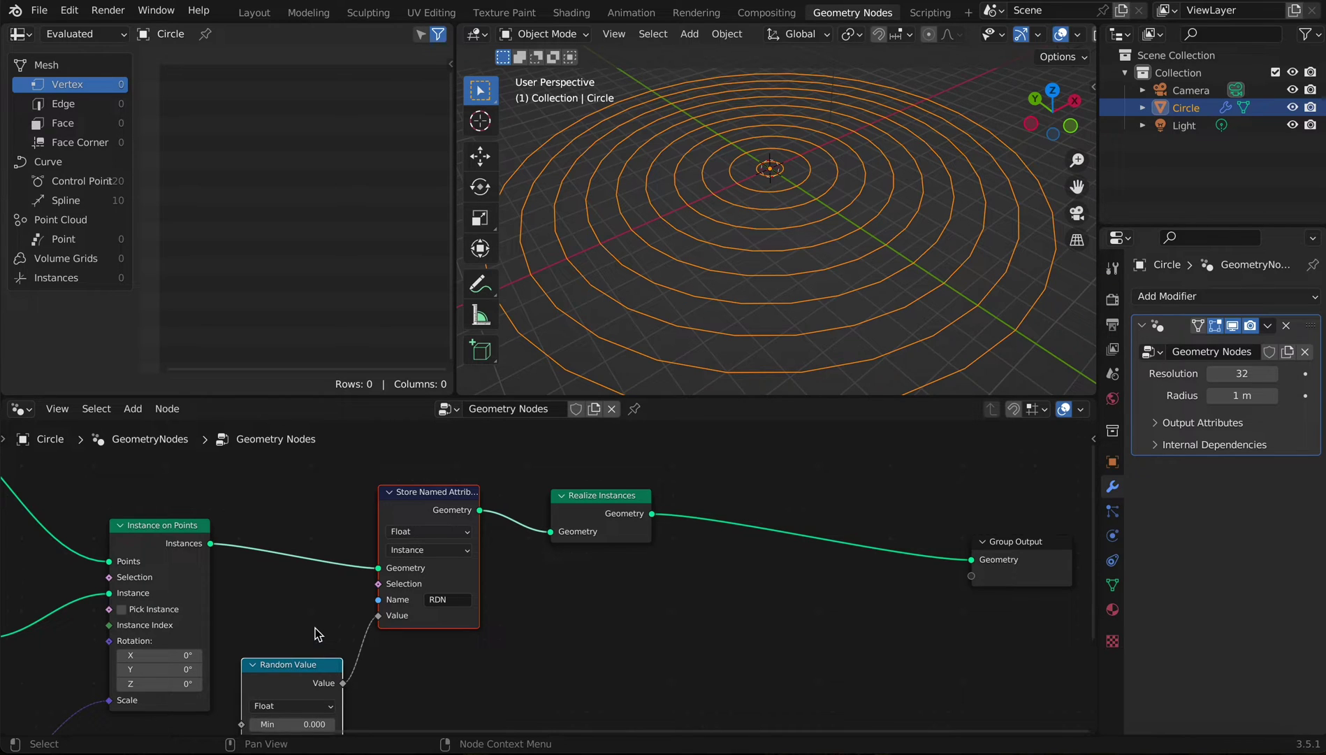
left_click(599, 610)
Step: Insert a Curve to Mesh node between Realize Instances and Group Output, spacing the nodes apart
middle_click_drag(717, 607, 467, 620)
left_click_drag(795, 562, 887, 543)
middle_click_drag(580, 494, 566, 531)
key("shift+a")
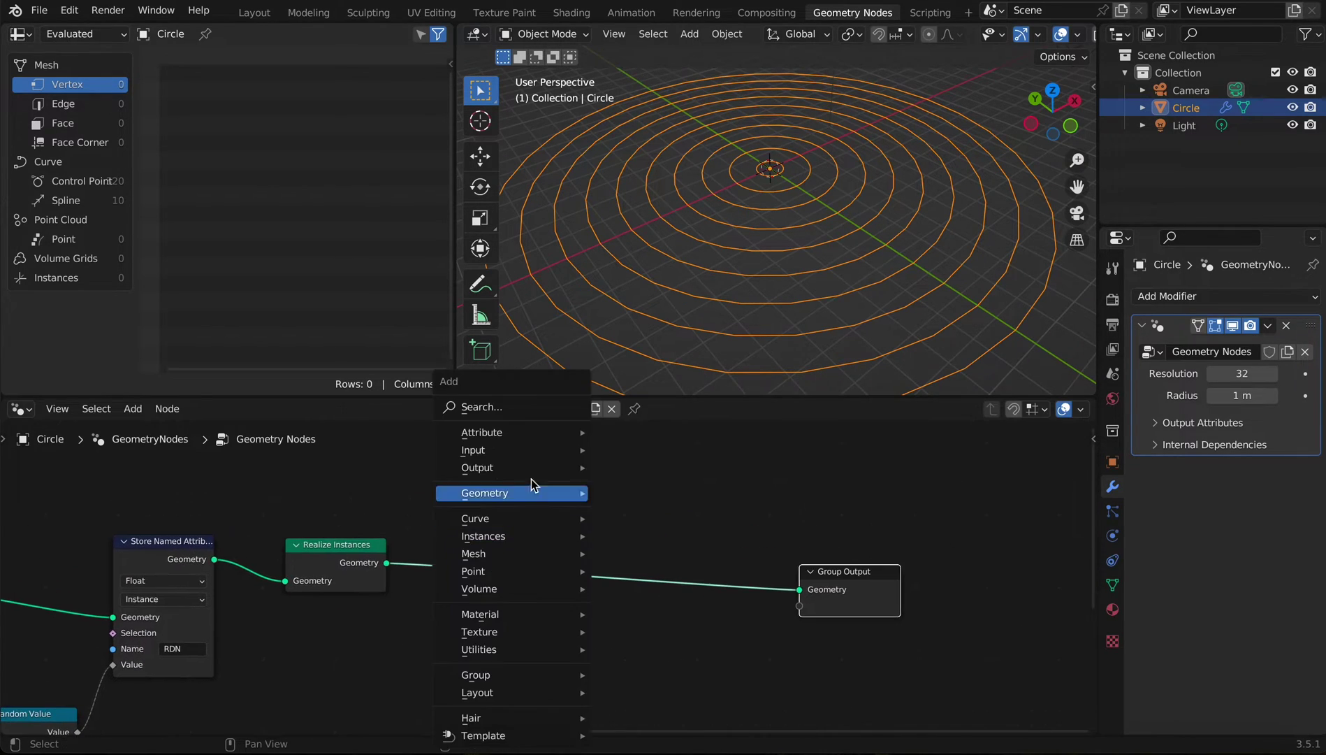
left_click(518, 415)
type("CURVE TO MESH")
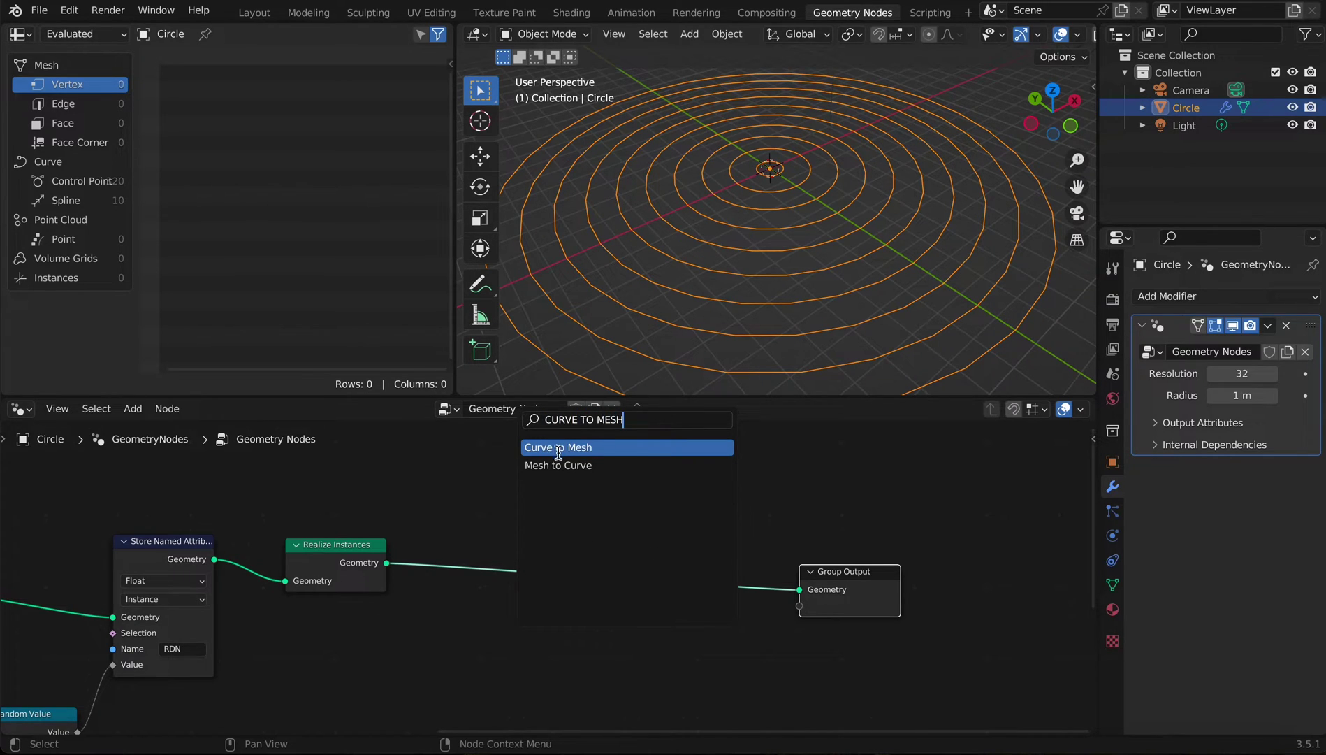
left_click(559, 447)
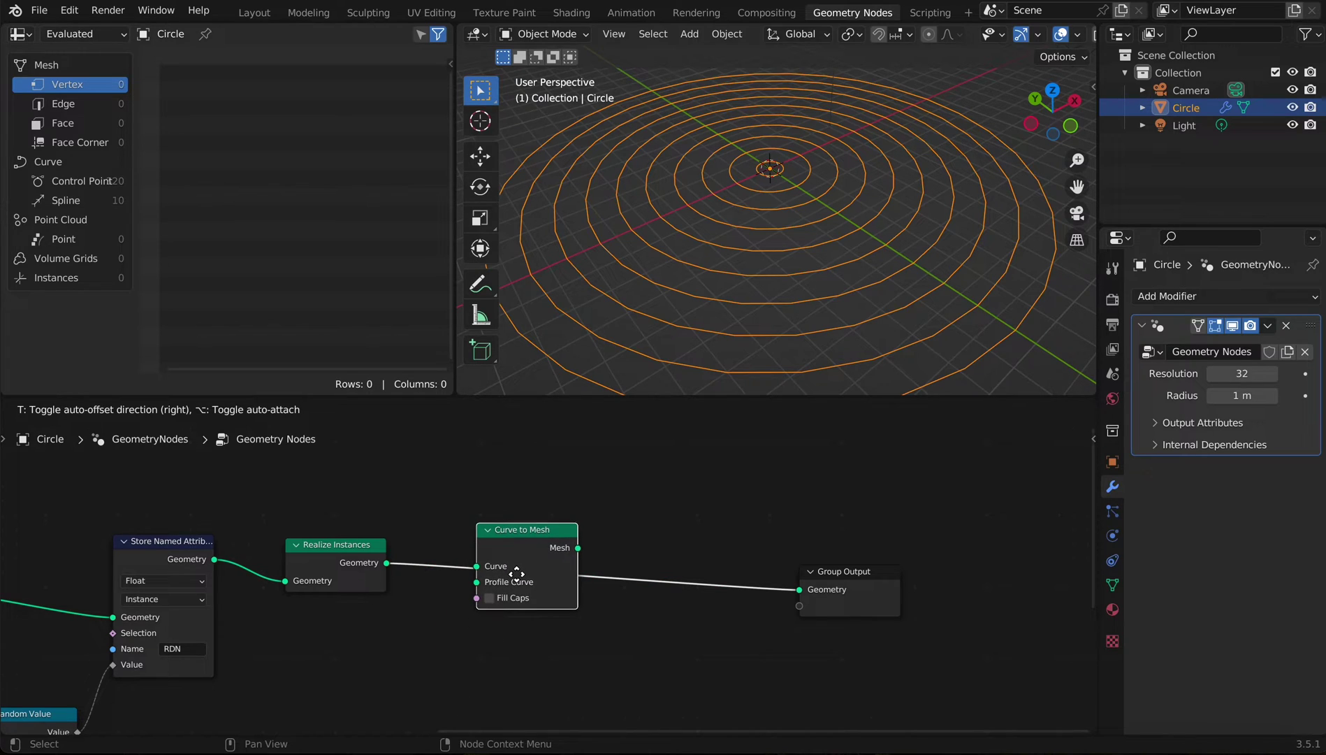
left_click(516, 574)
middle_click_drag(508, 460, 546, 497)
left_click_drag(572, 573, 604, 578)
Step: Add a second Group Input node above the Realize Instances node
key("shift+a")
type("GRO")
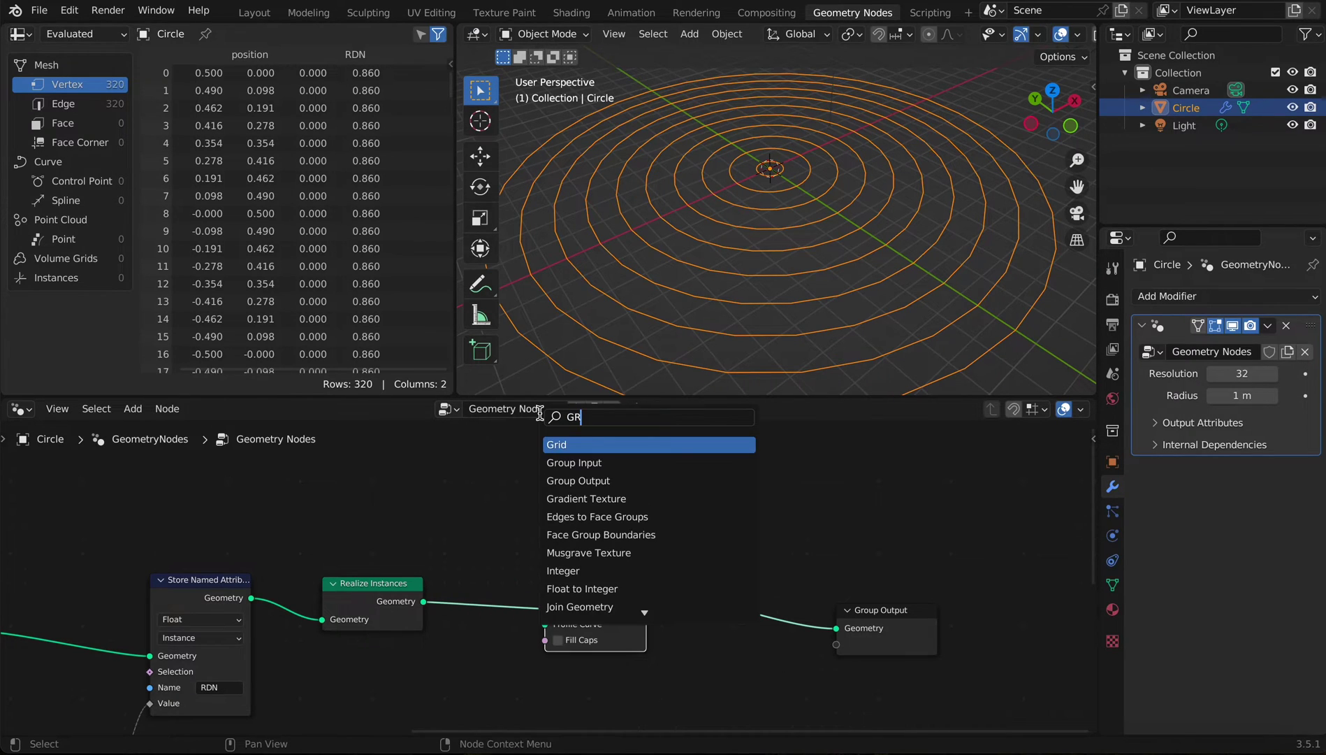
key("Return")
left_click(421, 475)
Step: Add a Quadrilateral curve node in Rectangle mode below the Realize Instances and Curve to Mesh nodes
key("shift+a")
left_click(419, 407)
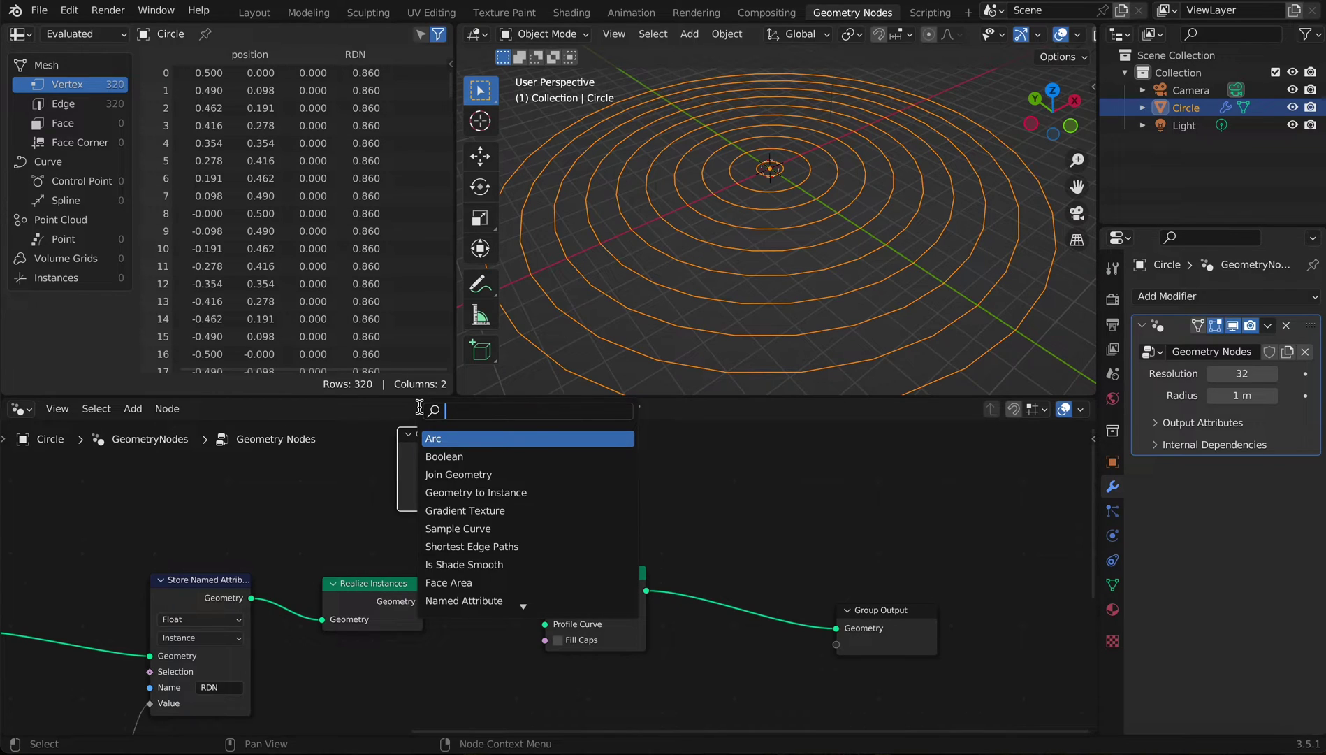
type("quad")
left_click(454, 438)
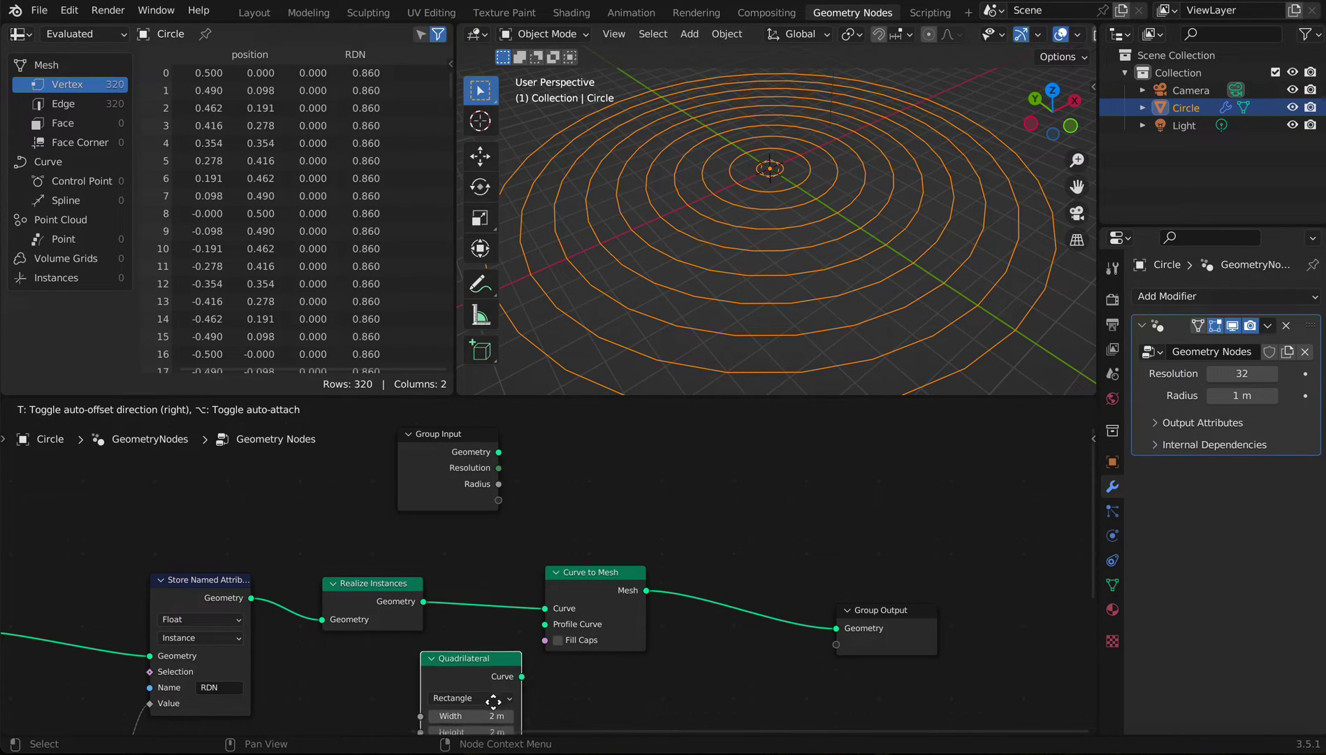
left_click(493, 707)
scroll(648, 232, "up", 2)
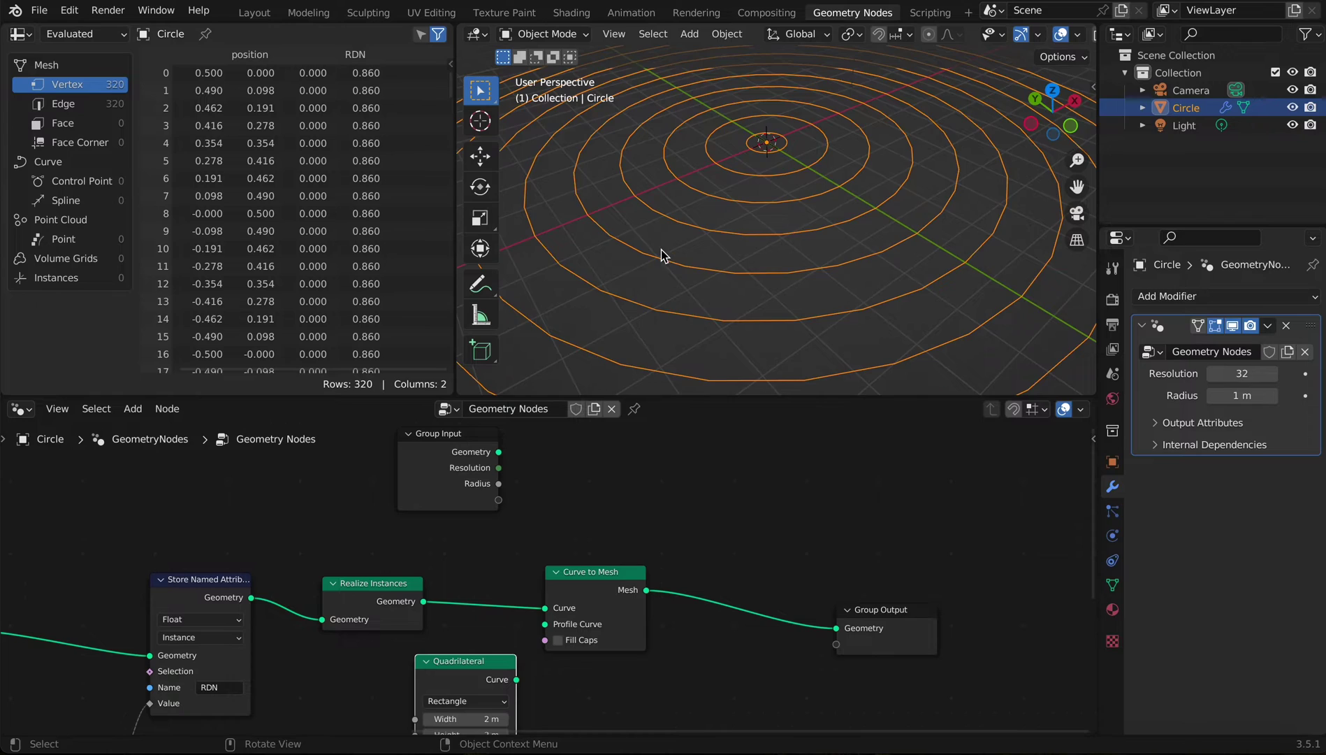
middle_click_drag(663, 256, 514, 283)
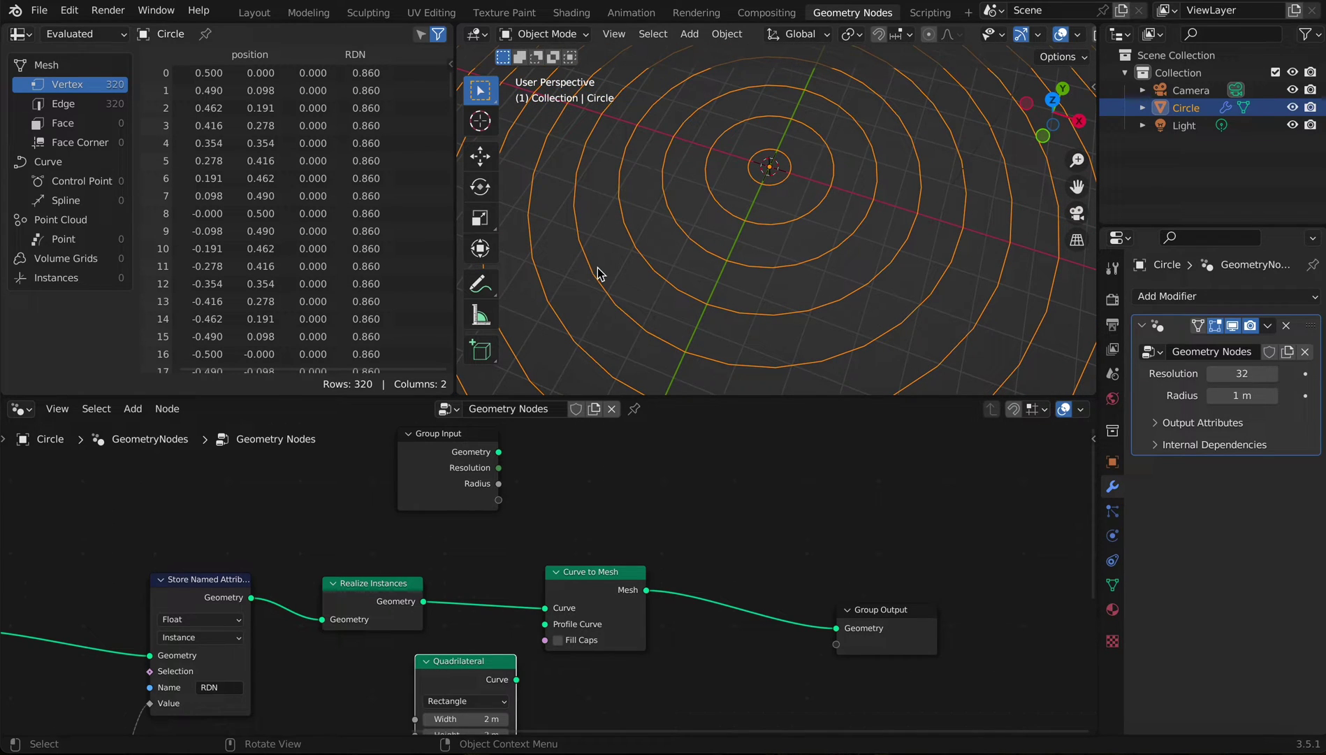
middle_click_drag(610, 280, 797, 219)
scroll(606, 314, "down", 5)
scroll(800, 224, "up", 2)
Step: Reposition the second Group Input and link the Quadrilateral's curve to the Profile Curve input of Curve to Mesh
middle_click_drag(571, 509, 623, 526)
left_click_drag(491, 473, 444, 499)
mouse_move(503, 523)
middle_mouse_down()
mouse_move(525, 495)
mouse_move(519, 505)
middle_mouse_up()
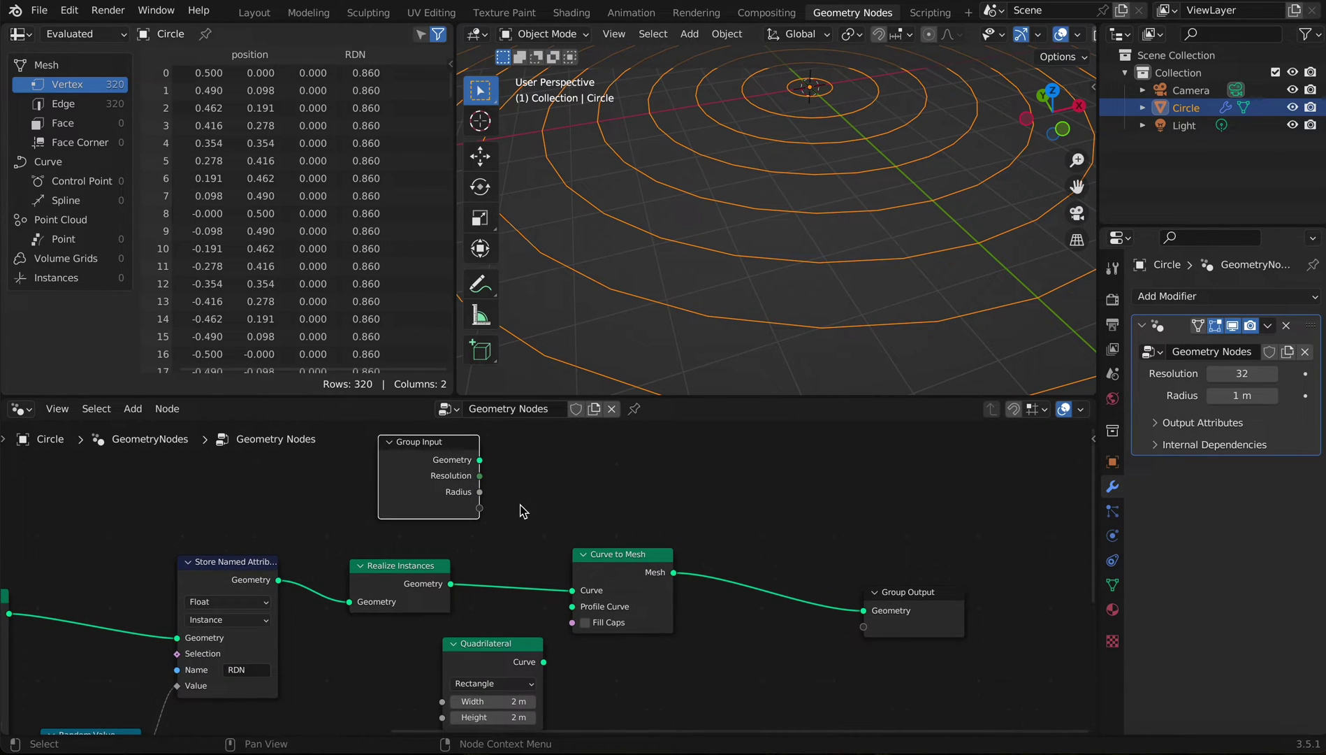
left_click(511, 652)
left_click_drag(544, 662, 573, 606)
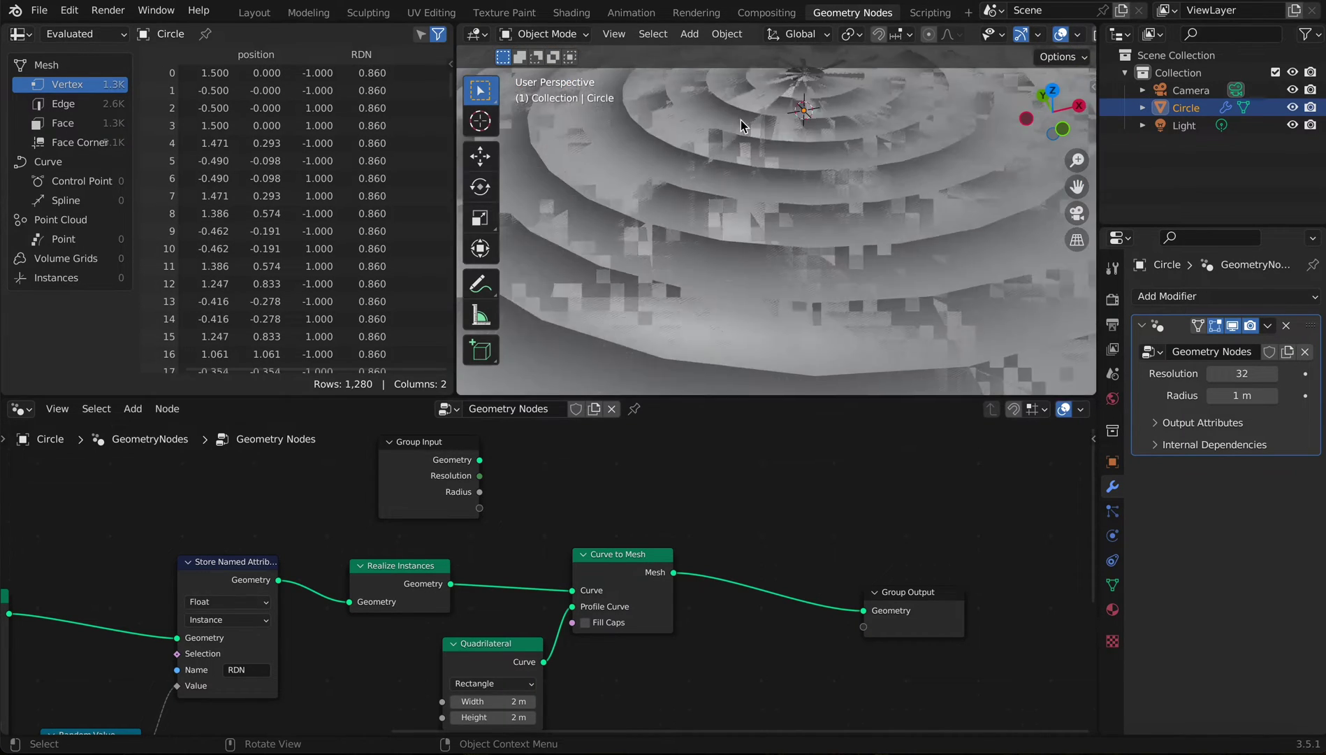
Step: Spread the Curve to Mesh and Quadrilateral nodes farther away from Realize Instances and the second Group Input
middle_click_drag(770, 172, 759, 223, "shift")
left_click_drag(608, 569, 690, 546)
left_click_drag(514, 643, 620, 644)
middle_click_drag(585, 540, 704, 571)
left_click_drag(697, 659, 649, 663)
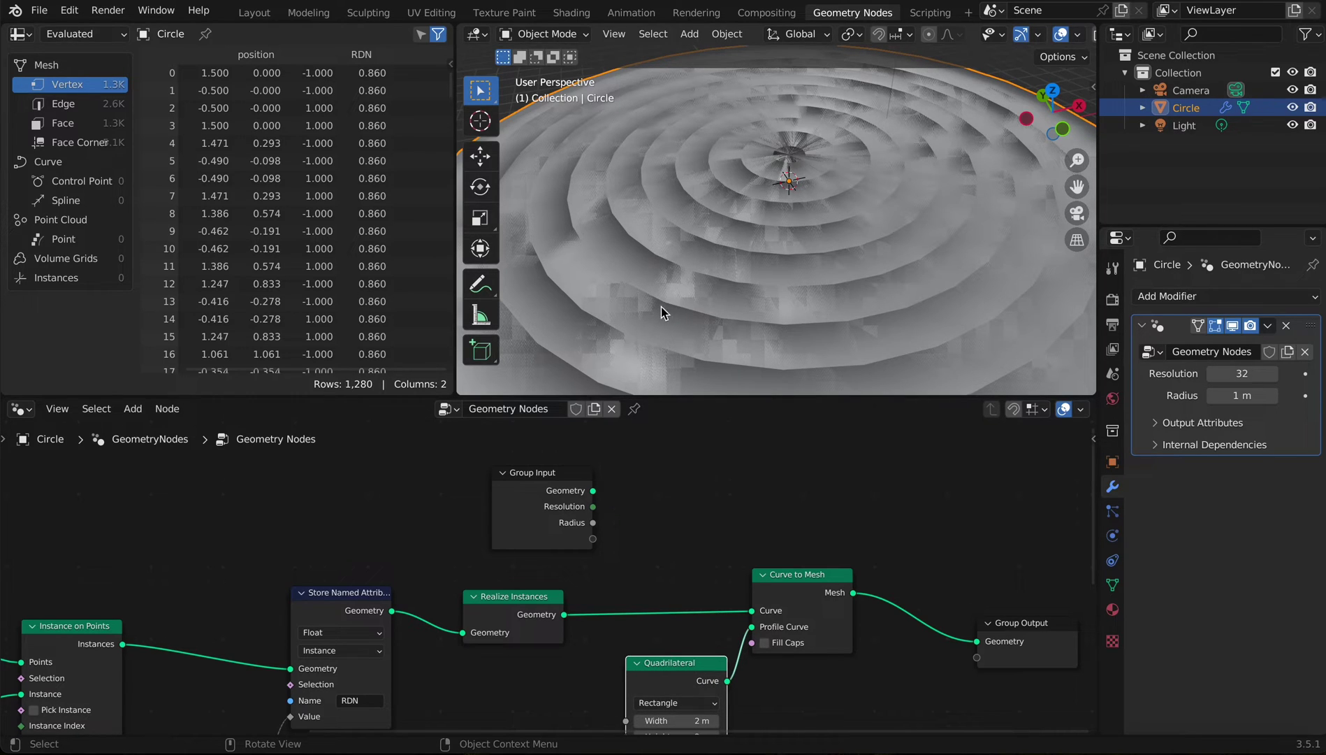
Step: Link the second Group Input's Radius to the Quadrilateral's Width and expose its Height as a new Group Input socket
middle_click_drag(651, 649, 674, 634)
left_click_drag(649, 705, 616, 508)
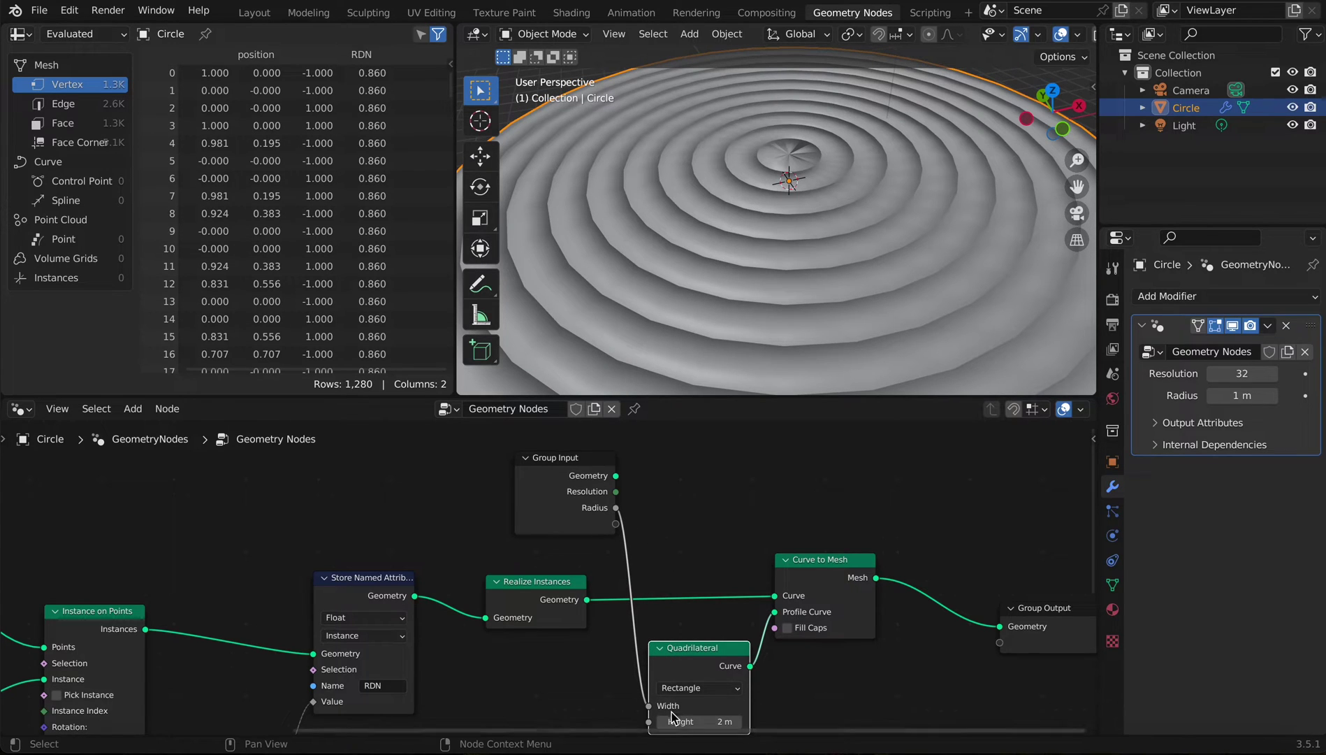
left_click_drag(649, 721, 616, 525)
left_click_drag(589, 530, 550, 519)
key("ctrl+z")
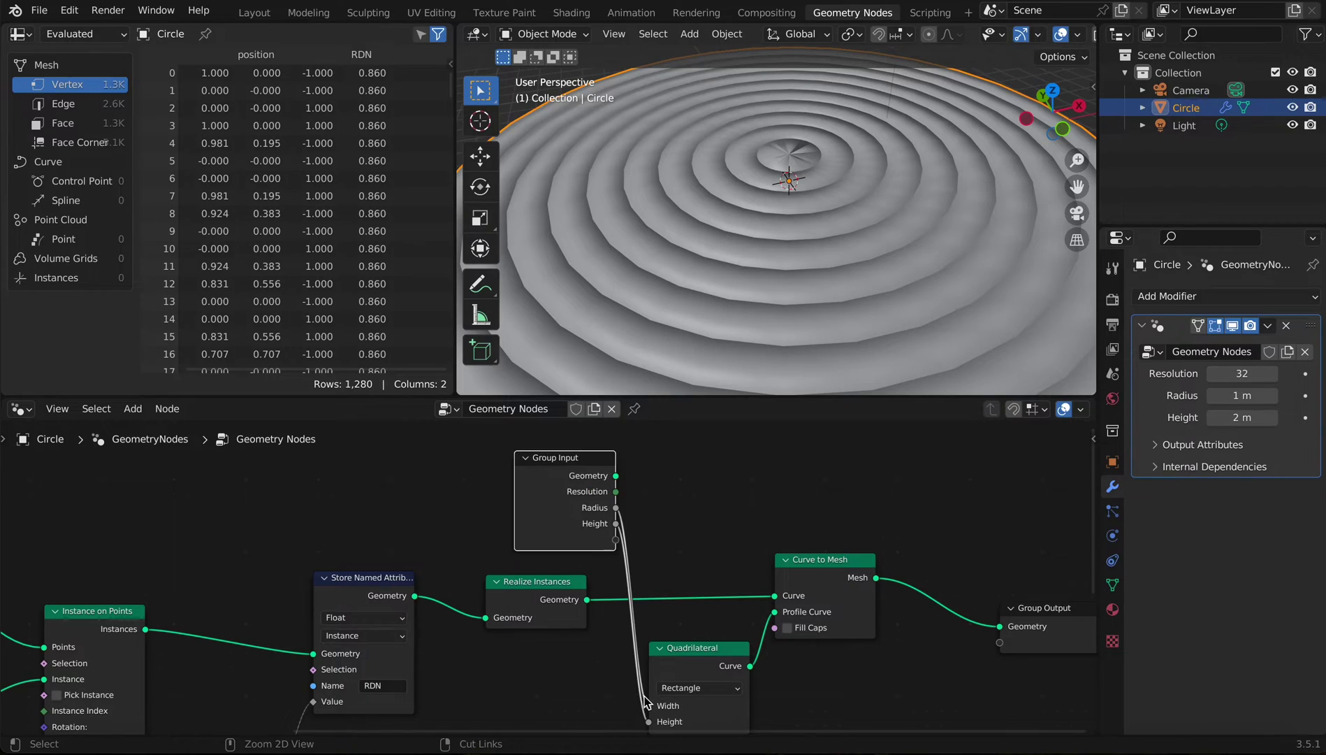
key("ctrl+z")
left_click_drag(648, 721, 616, 524)
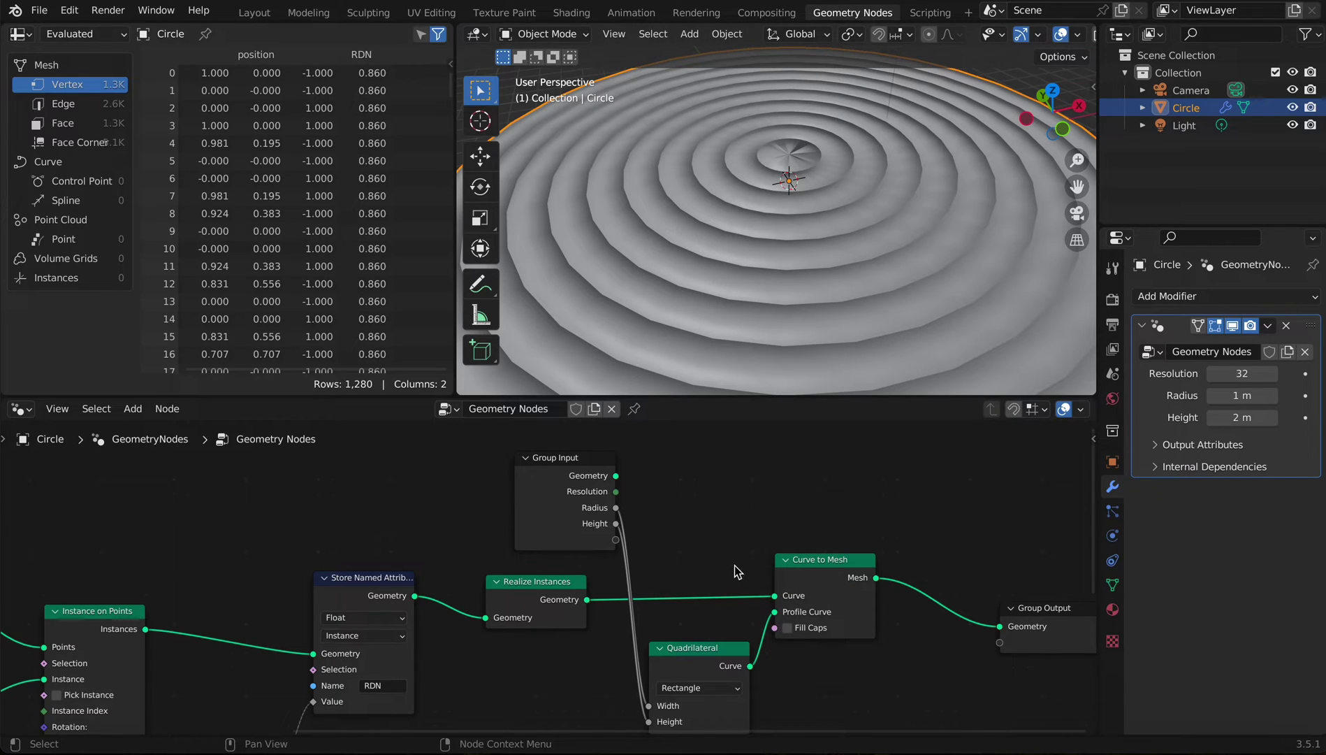
Step: Make room before Group Output and insert a Set Material node after Curve to Mesh
middle_click_drag(783, 562, 584, 545)
left_click_drag(837, 592, 1003, 555)
left_click(782, 531)
key("shift+a")
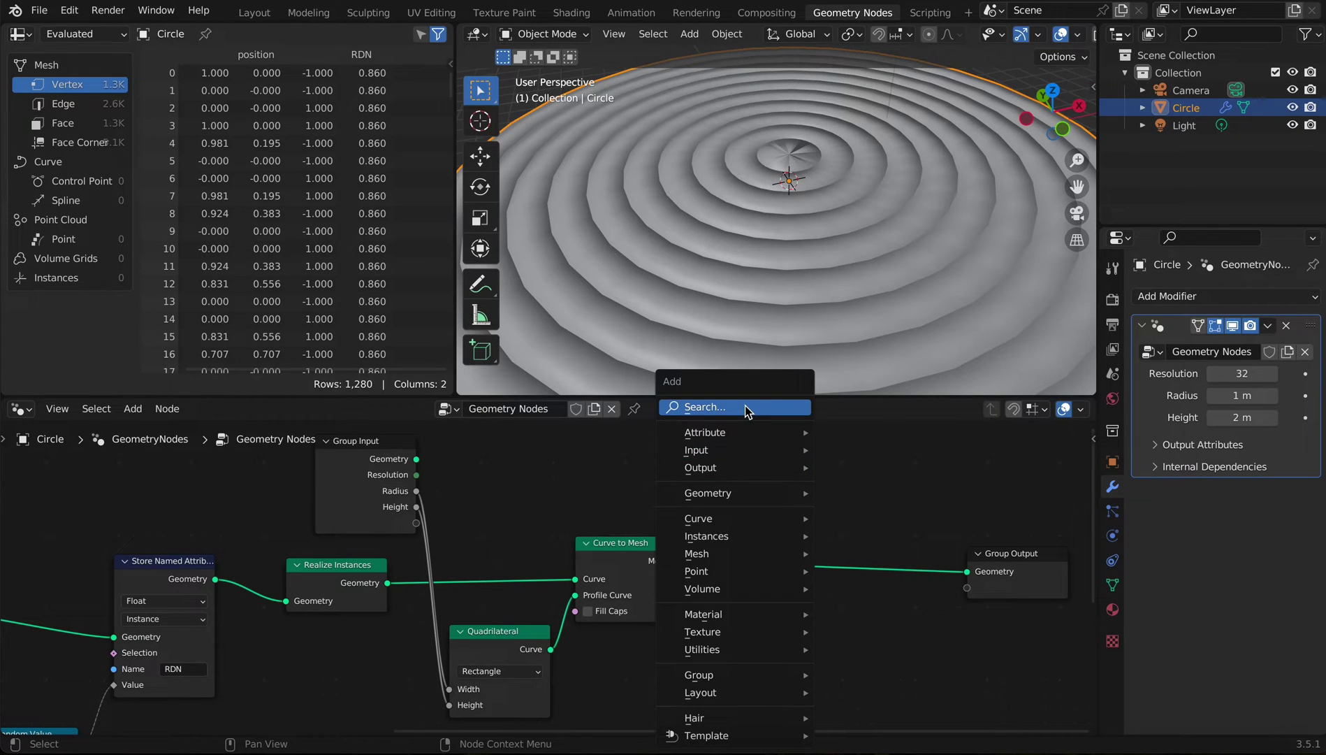
left_click(746, 407)
type("SET")
left_click(811, 455)
left_click(758, 559)
Step: Insert a Set Shade Smooth node between Set Material and Group Output
key("shift+a")
left_click(762, 409)
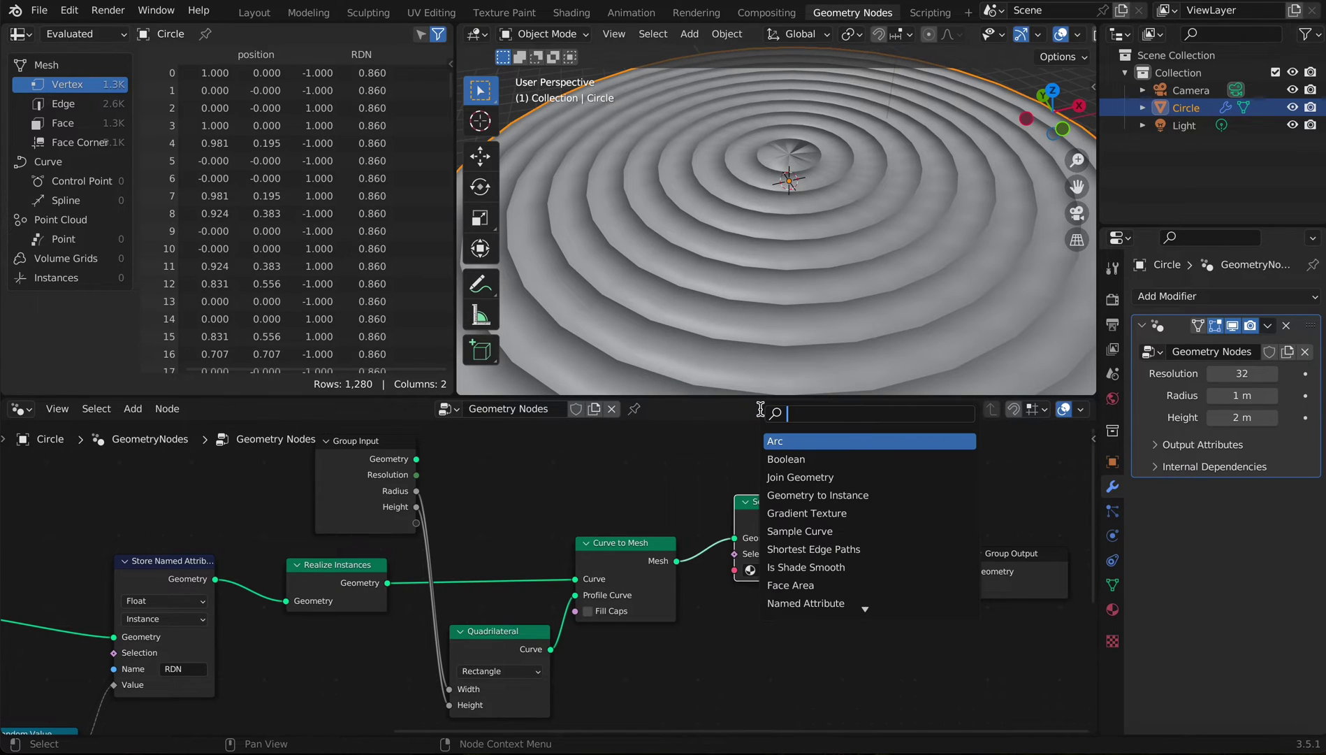
type("SET SHADE")
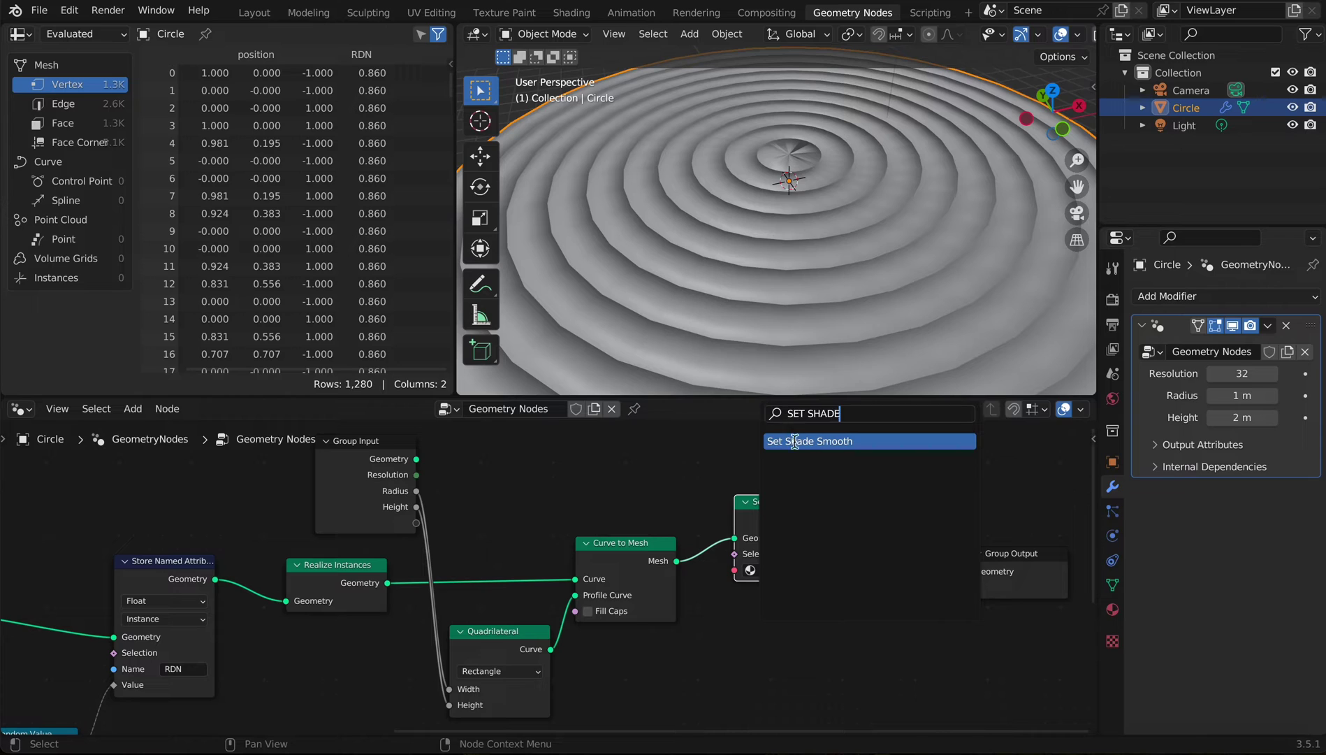
left_click(795, 440)
left_click(914, 573)
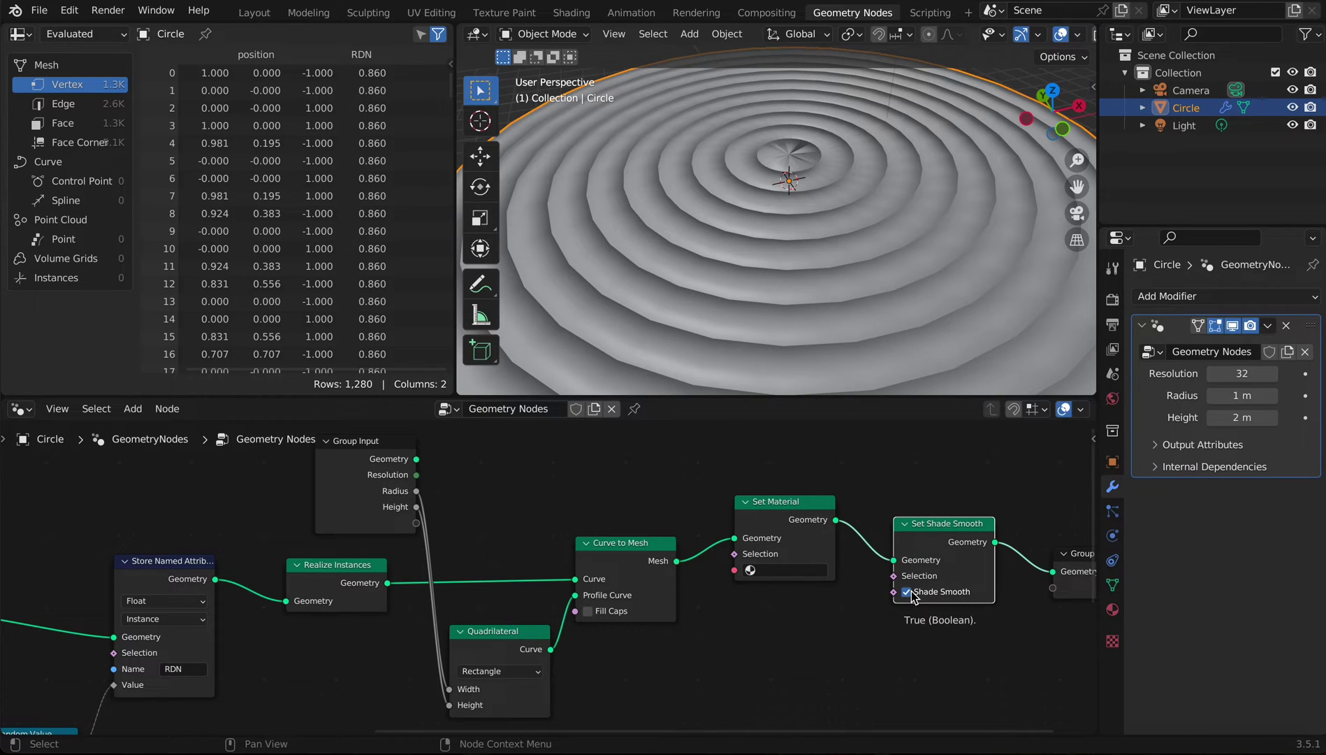
Step: Disable Shade Smooth on the Set Shade Smooth node
scroll(969, 602, "up", 2)
middle_click_drag(969, 602, 631, 683)
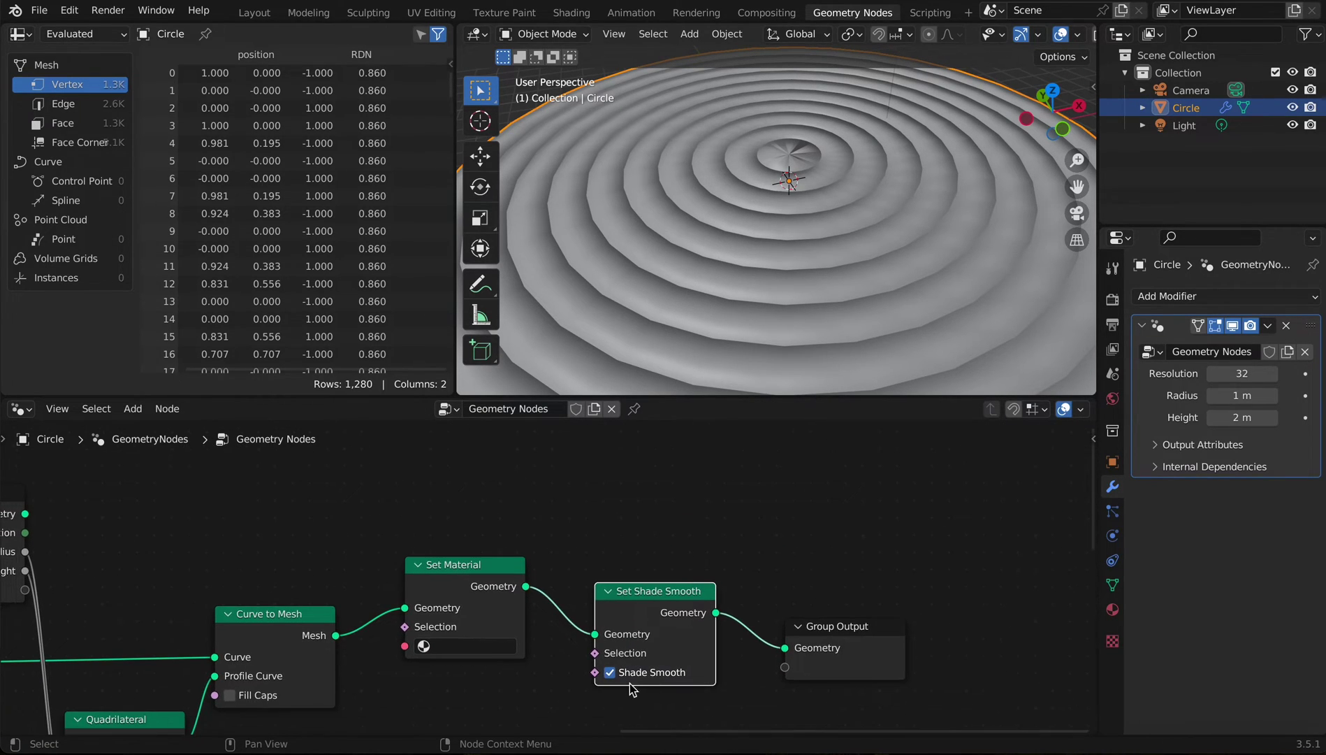
left_click(610, 672)
left_click(600, 531)
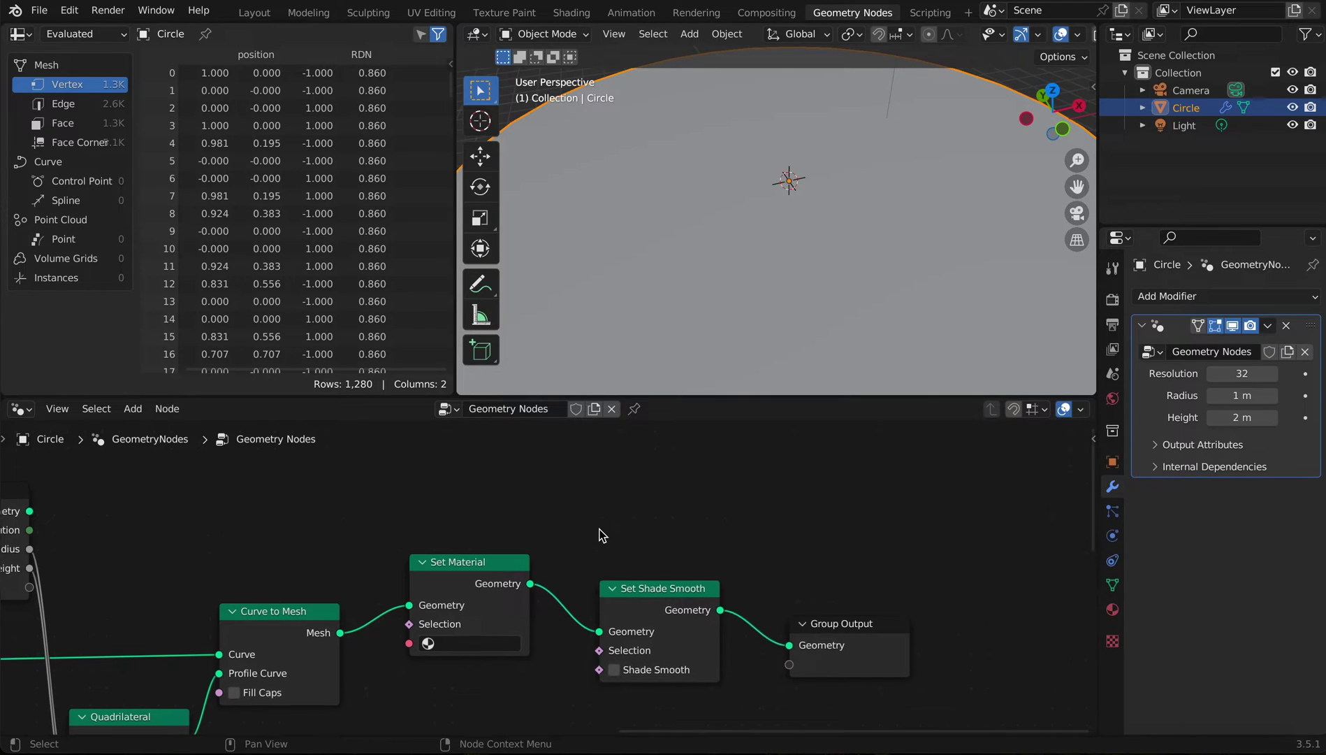
middle_click_drag(479, 598, 600, 529)
key("ctrl+s")
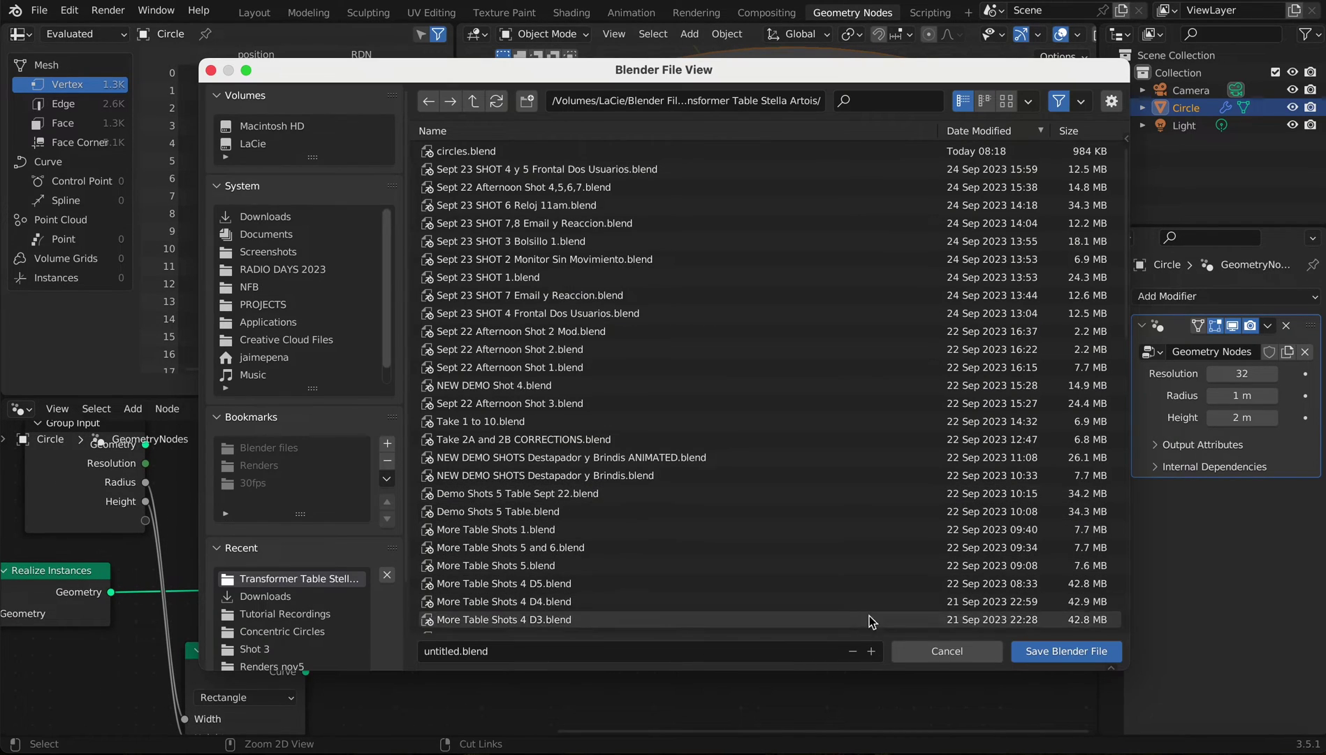
left_click(929, 651)
scroll(630, 528, "down", 4)
scroll(631, 535, "down", 4)
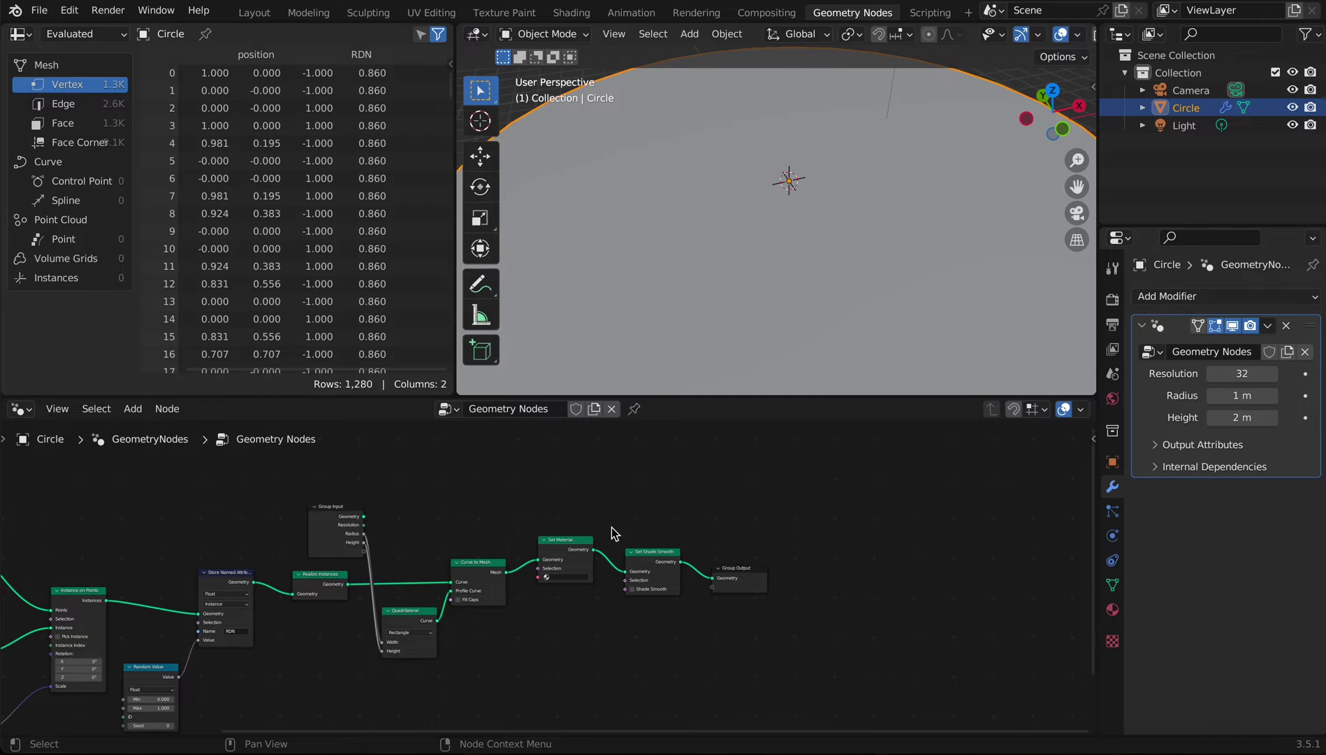
middle_click_drag(619, 510, 859, 476)
scroll(664, 511, "down", 1)
Step: Save the project under the circles.blend file name with a 2 added
key("ctrl+s")
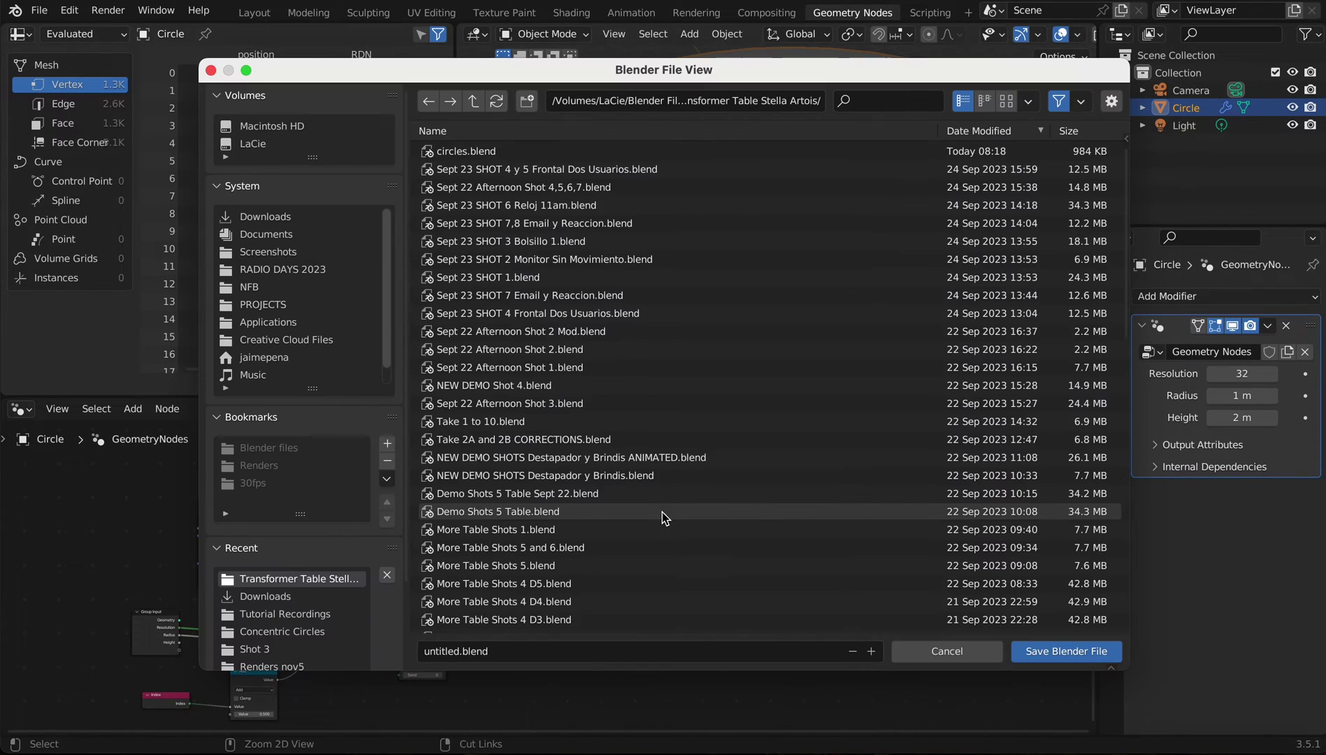
left_click(475, 153)
left_click(454, 650)
left_click(455, 650)
type("2")
key("Return")
Step: Create a new material on the Circle object
middle_click_drag(533, 642, 615, 599)
scroll(638, 569, "up", 1)
left_click_drag(699, 567, 708, 552)
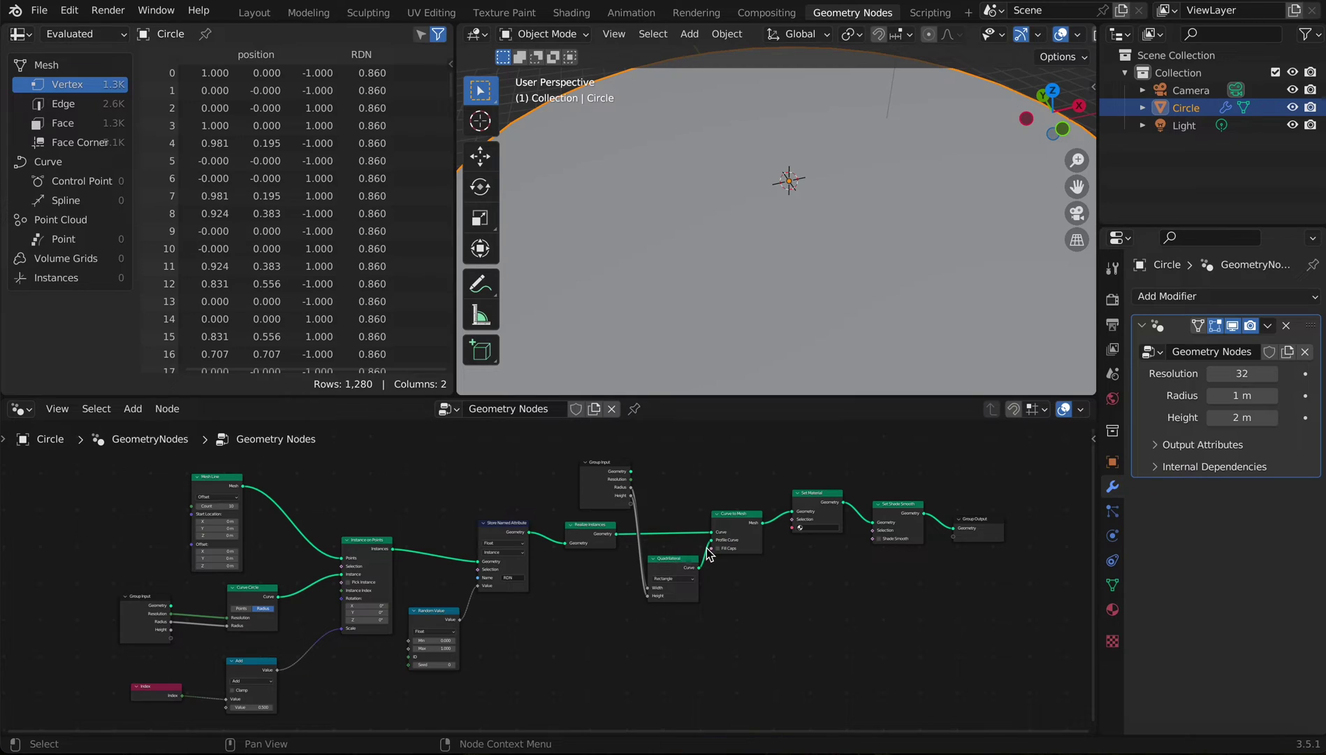
left_click(1113, 584)
left_click(1113, 610)
left_click(1223, 372)
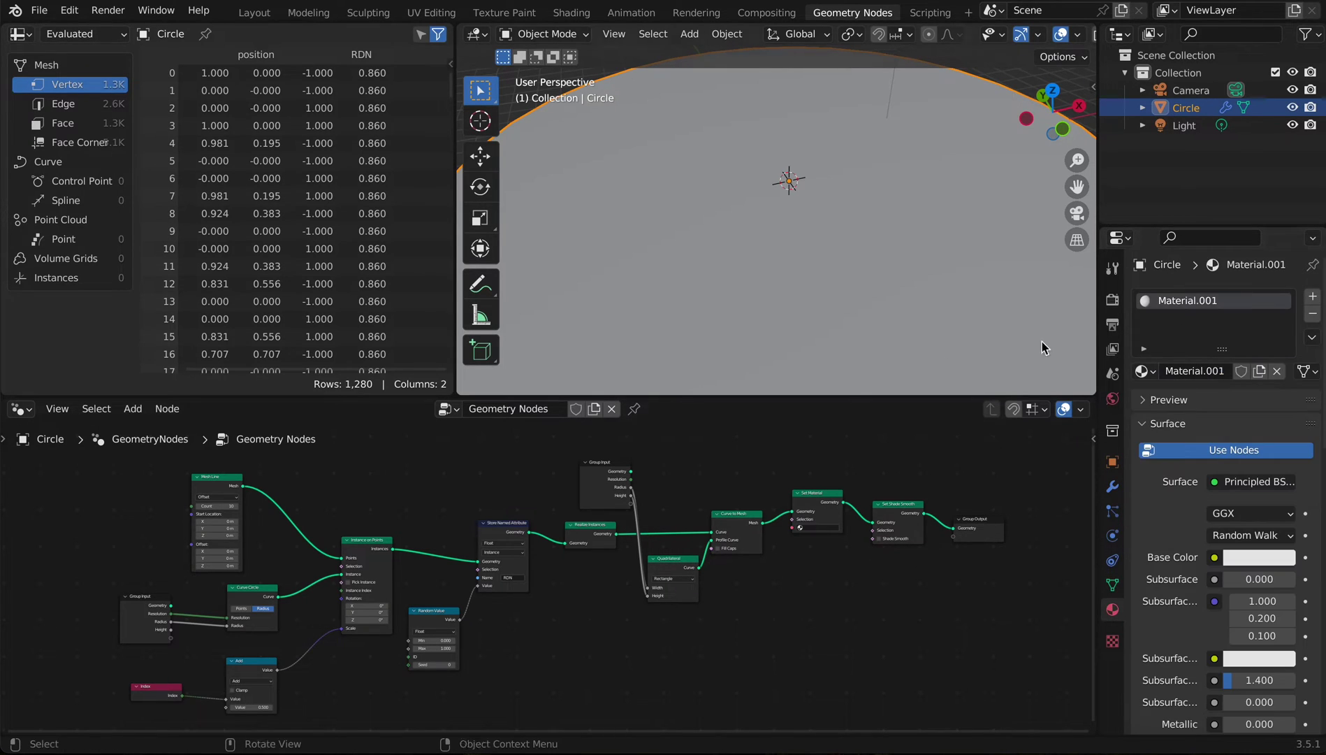
Step: Open the new material in the Shading workspace and add an Attribute node beside the Principled BSDF
left_click(571, 12)
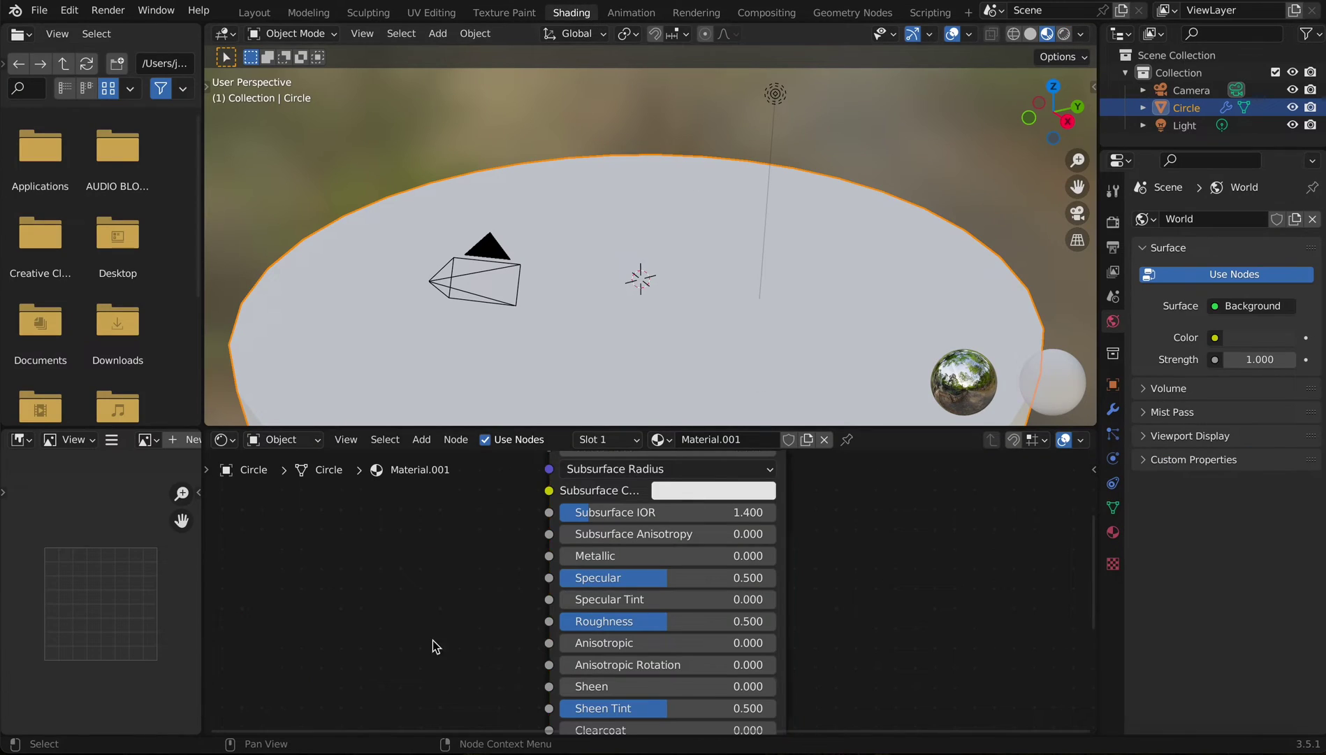
scroll(533, 571, "down", 3)
middle_click_drag(621, 268, 603, 200, "shift")
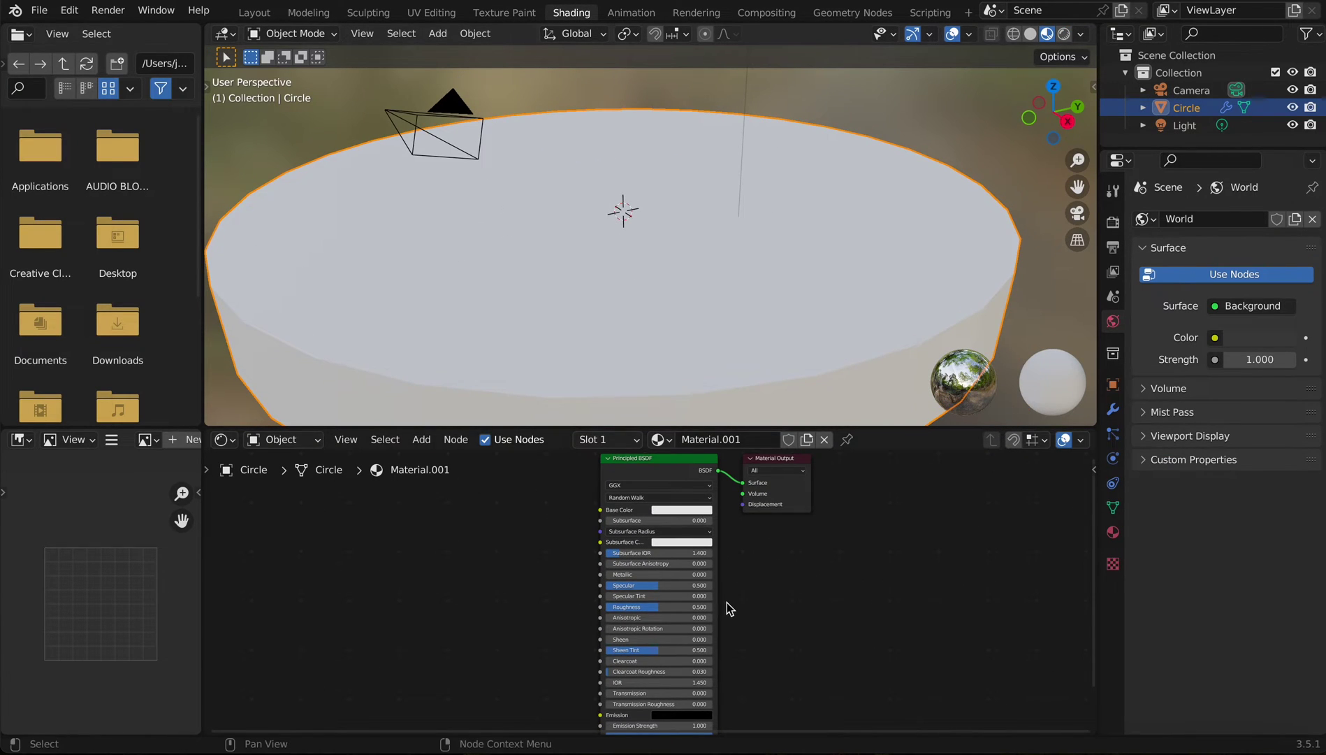
middle_click_drag(676, 548, 672, 640)
scroll(673, 639, "up", 4)
middle_click_drag(573, 547, 658, 563)
key("shift+a")
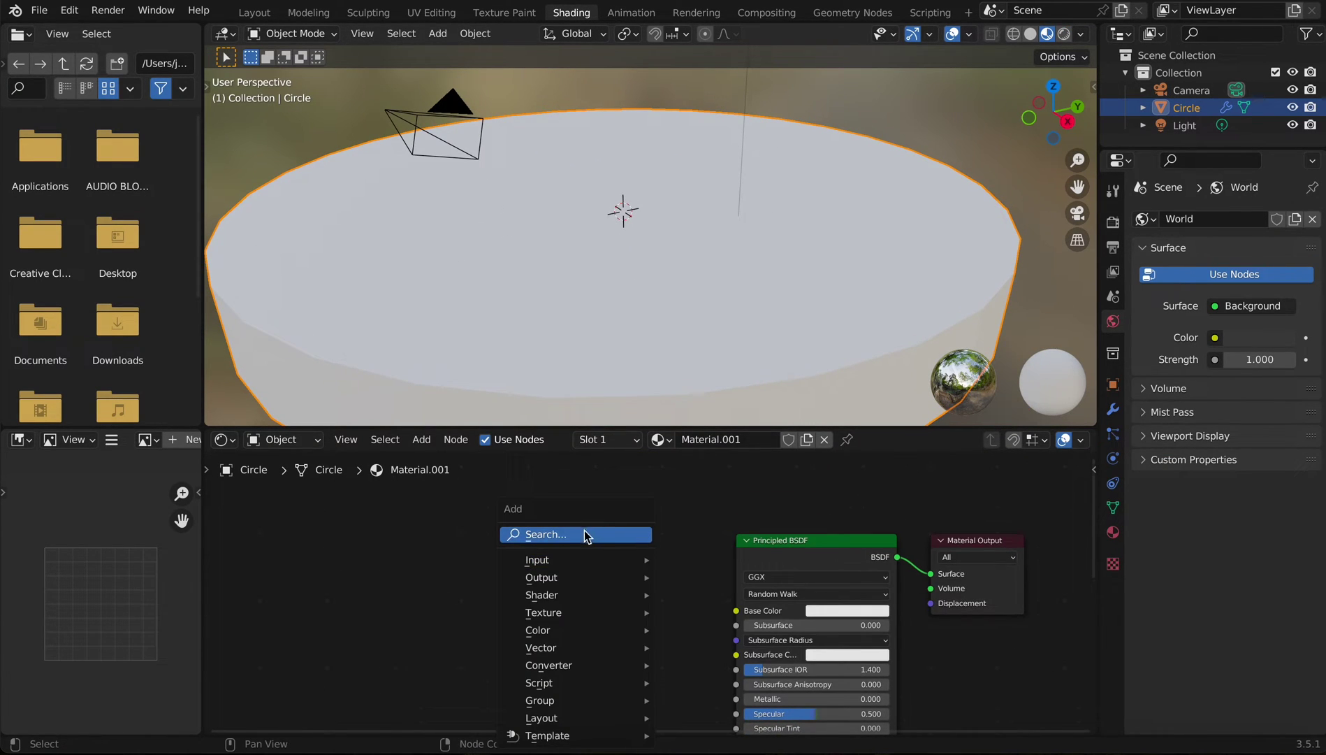
left_click(586, 535)
type("ATT")
key("Return")
left_click(402, 580)
Step: Add a ColorRamp node between the Attribute and Principled BSDF nodes
key("shift+a")
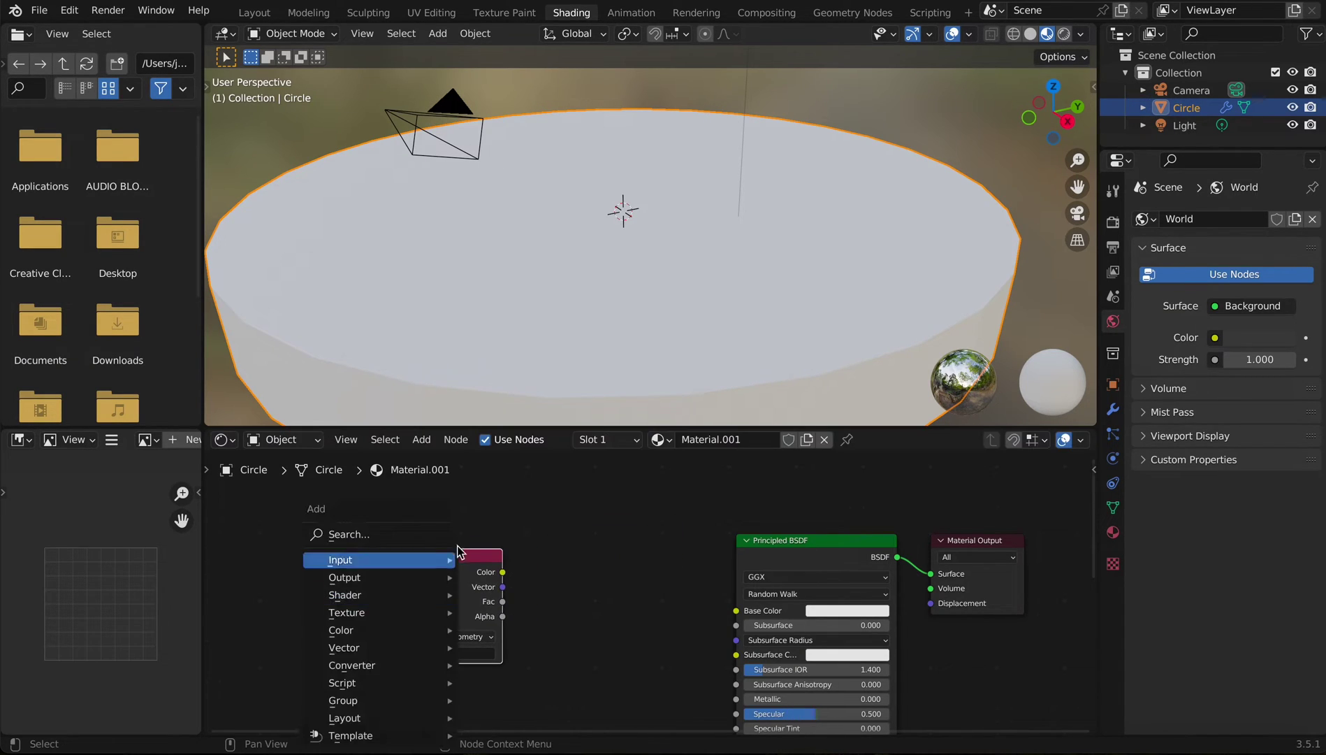
left_click(433, 531)
type("COLOR")
key("Return")
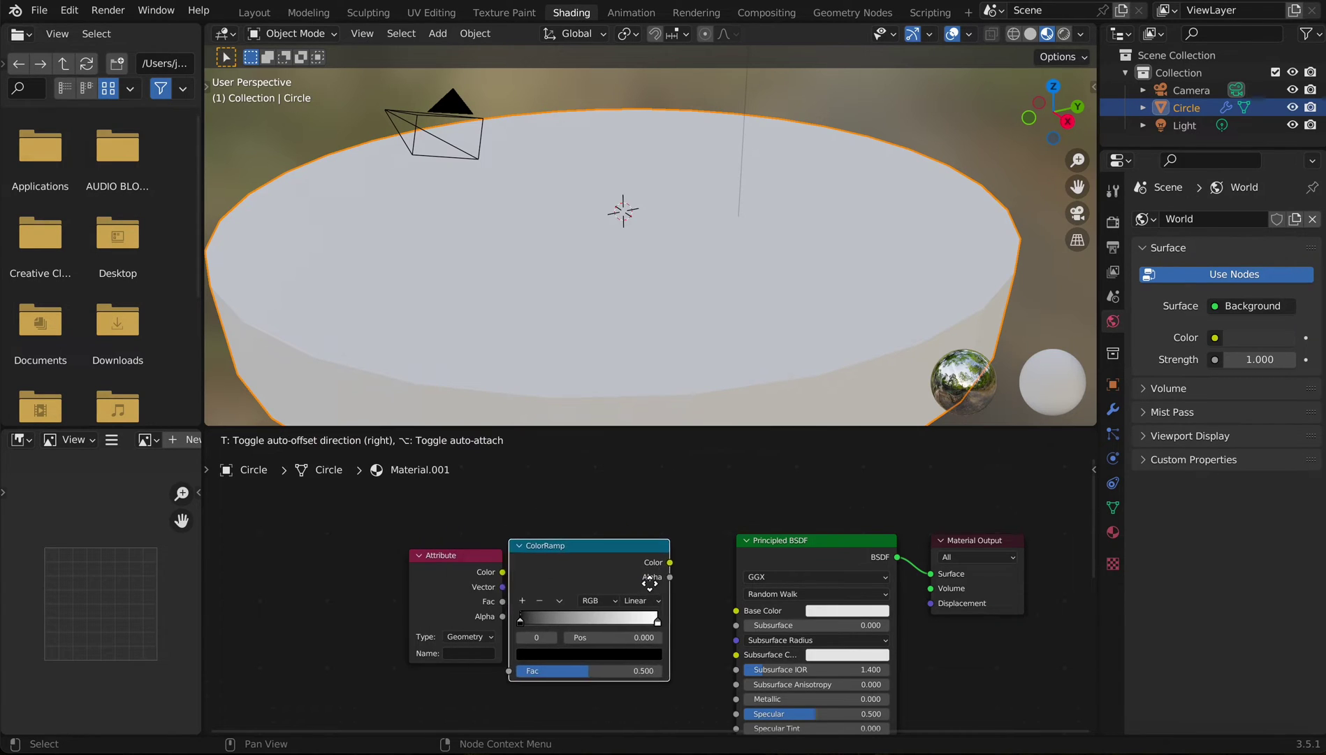
left_click(674, 587)
Step: Link the ColorRamp's Color to Base Color and the Attribute's Fac to the ColorRamp's Fac, moving the Attribute node aside
left_click_drag(694, 566, 736, 611)
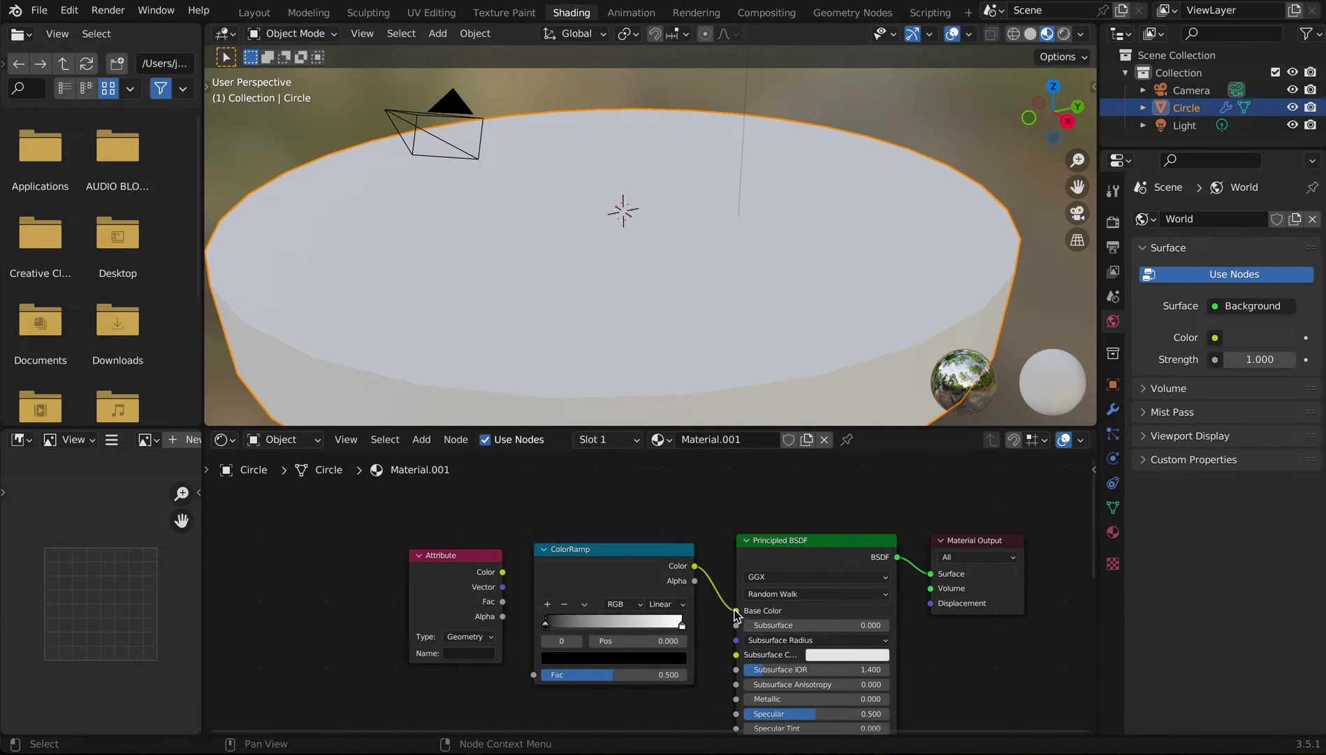
left_click_drag(475, 604, 428, 601)
left_click_drag(534, 674, 456, 601)
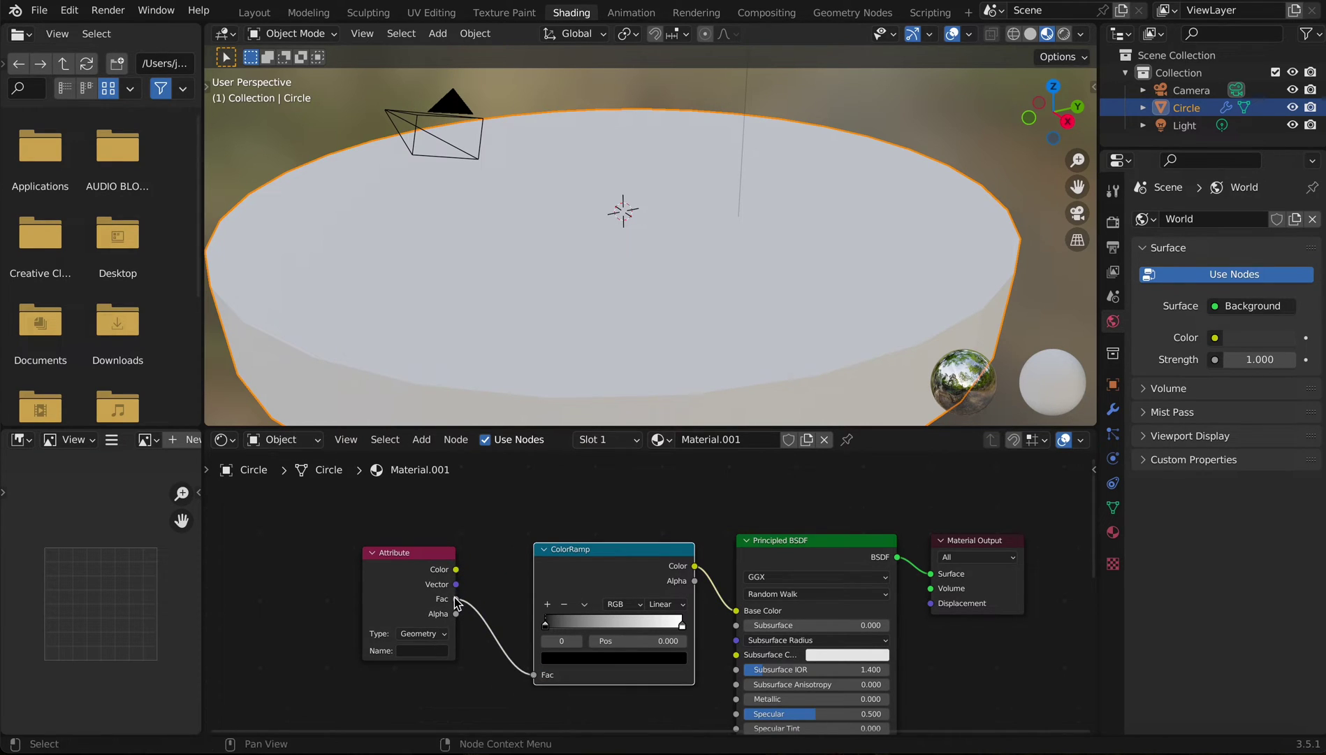
Step: Look up the name in the Store Named Attribute node and set the Attribute node's Name to RDN
left_click(419, 644)
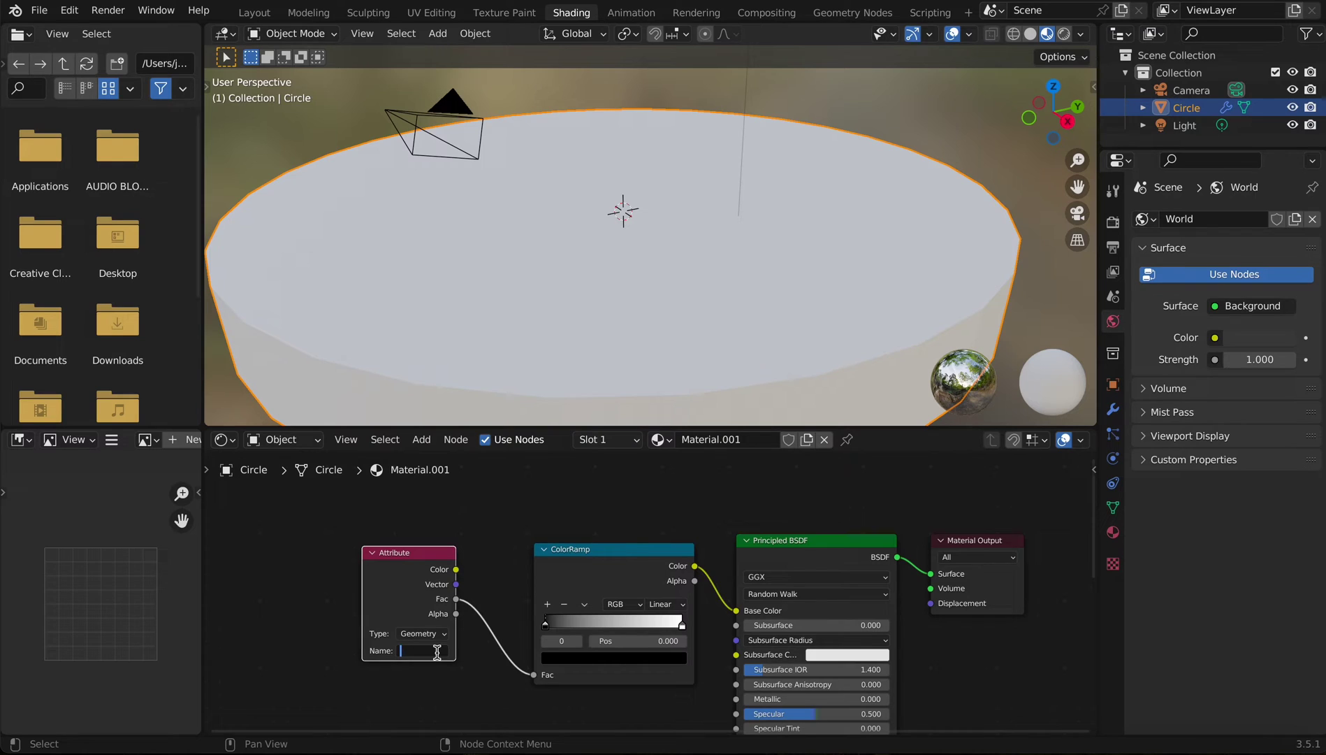
left_click(844, 15)
scroll(473, 612, "up", 12)
middle_click_drag(535, 587, 572, 589)
left_click(513, 493)
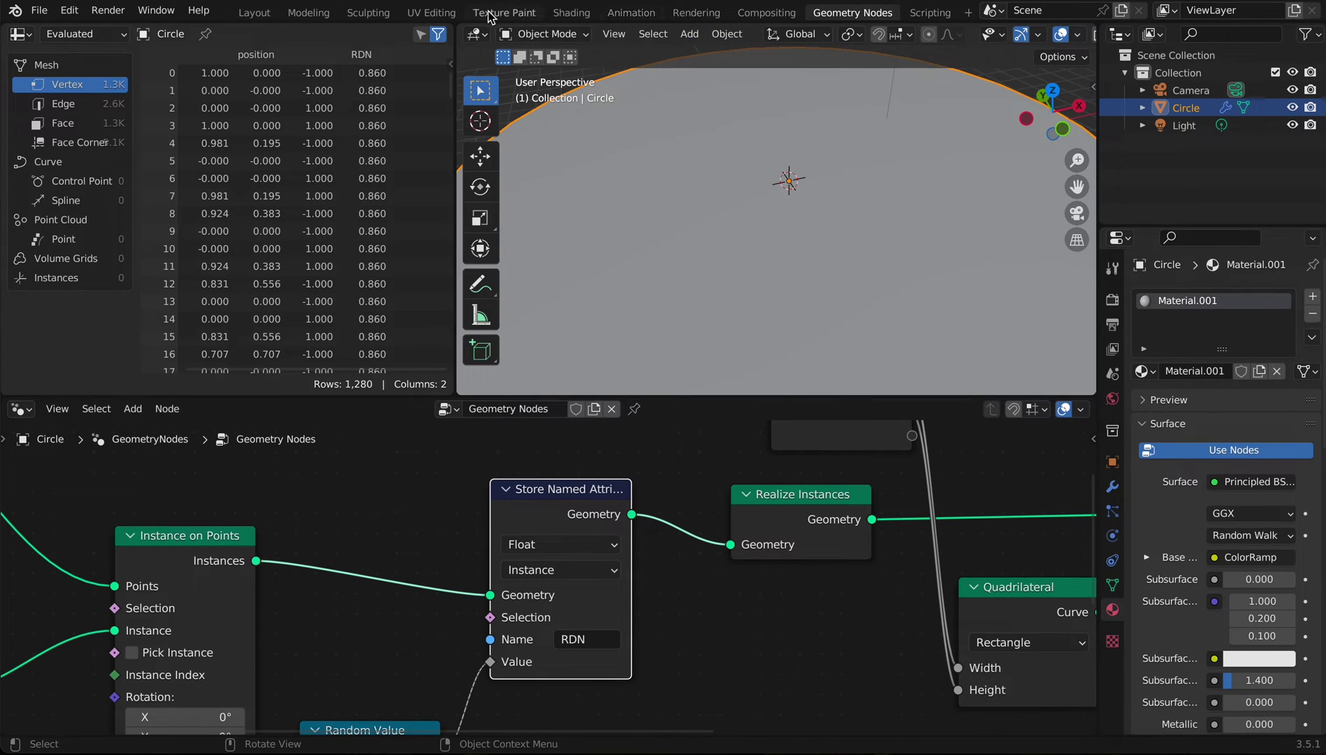
left_click(571, 12)
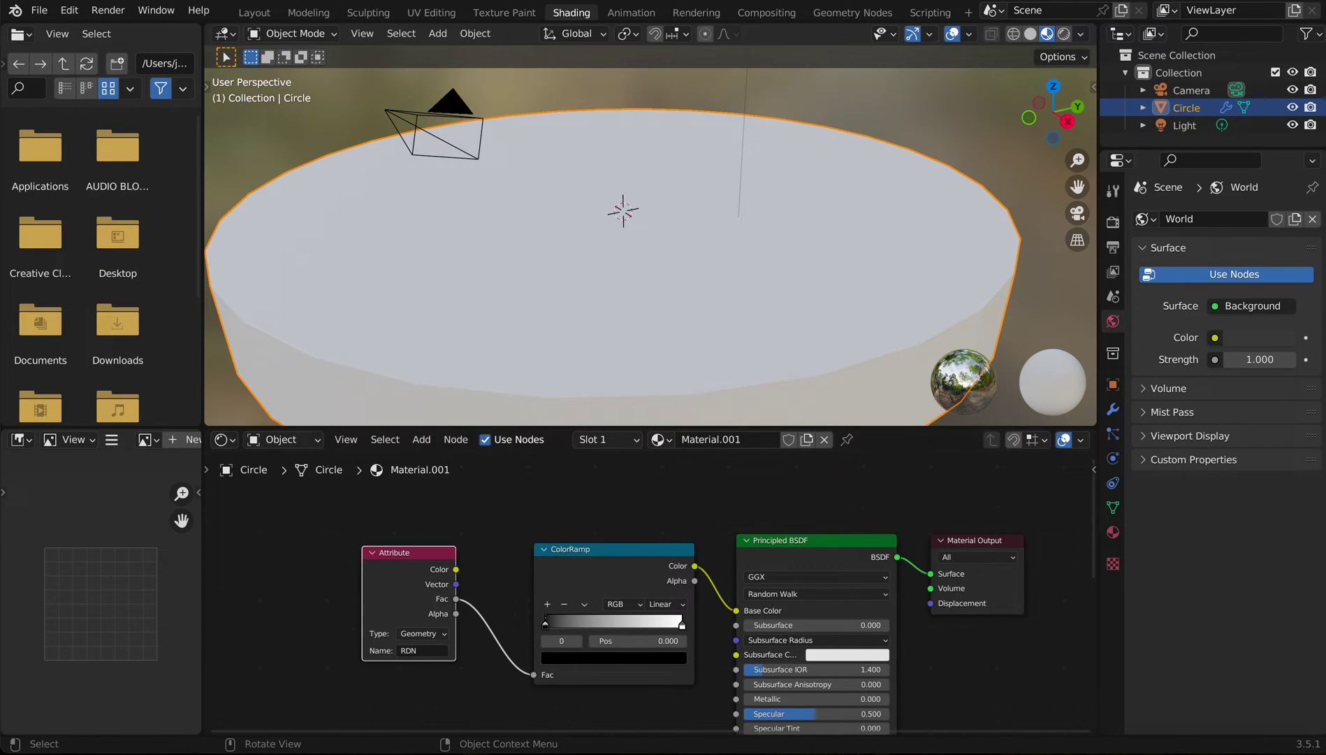
Step: Set the Geometry Nodes workspace's viewport to Material Preview shading with the whole disc in view
left_click(851, 13)
middle_click_drag(788, 339, 573, 343, "shift")
scroll(782, 297, "down", 3)
middle_click_drag(804, 266, 910, 266, "shift")
scroll(1038, 38, "down", 4)
left_click(1046, 34)
left_click(786, 596)
middle_click_drag(786, 596, 94, 634)
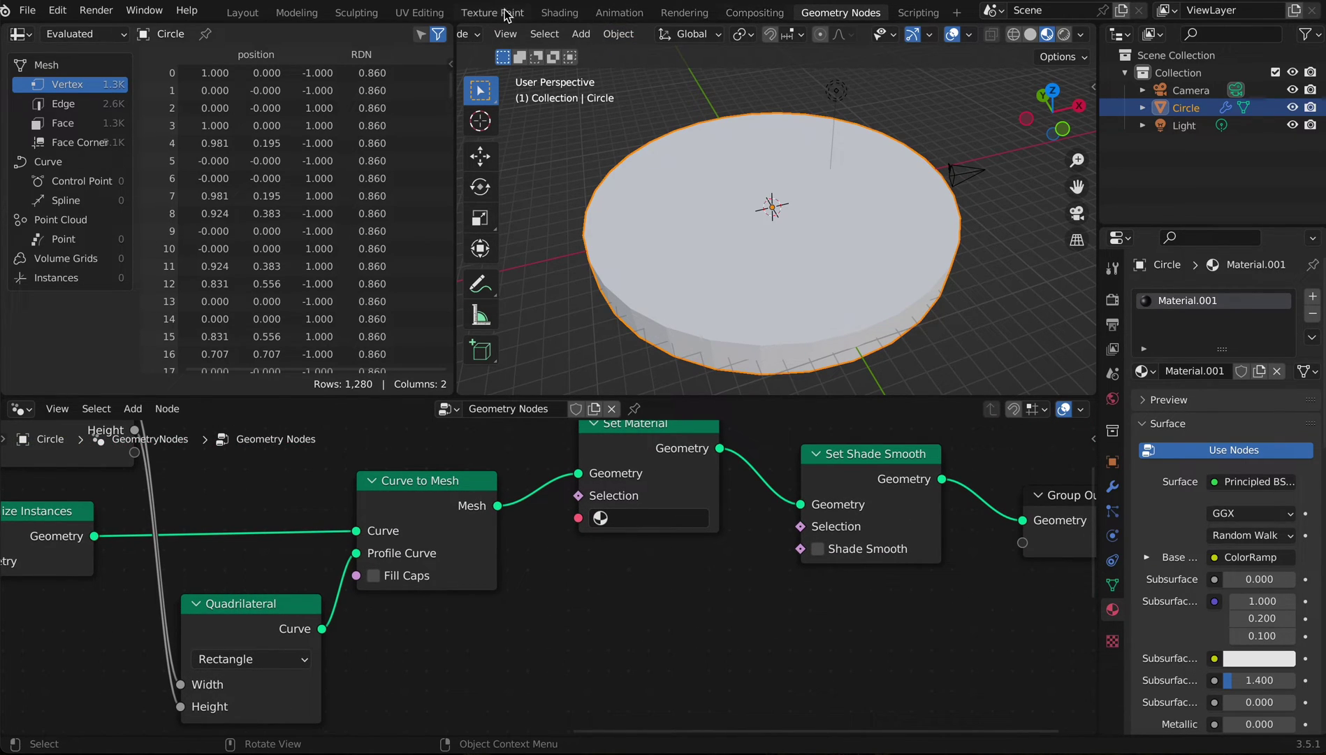
Step: Rename the Circle's material to "ring colors" in the Shading workspace
left_click(565, 12)
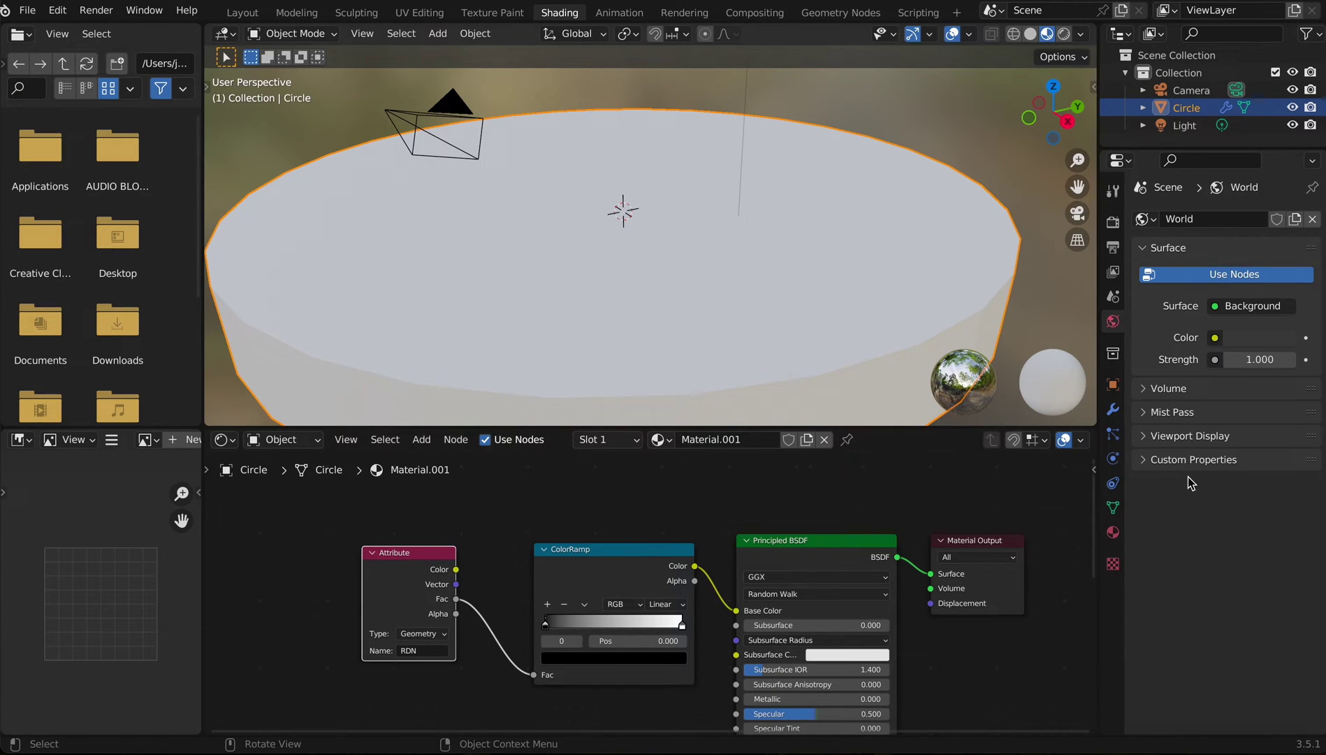
left_click(1113, 532)
double_click(1186, 222)
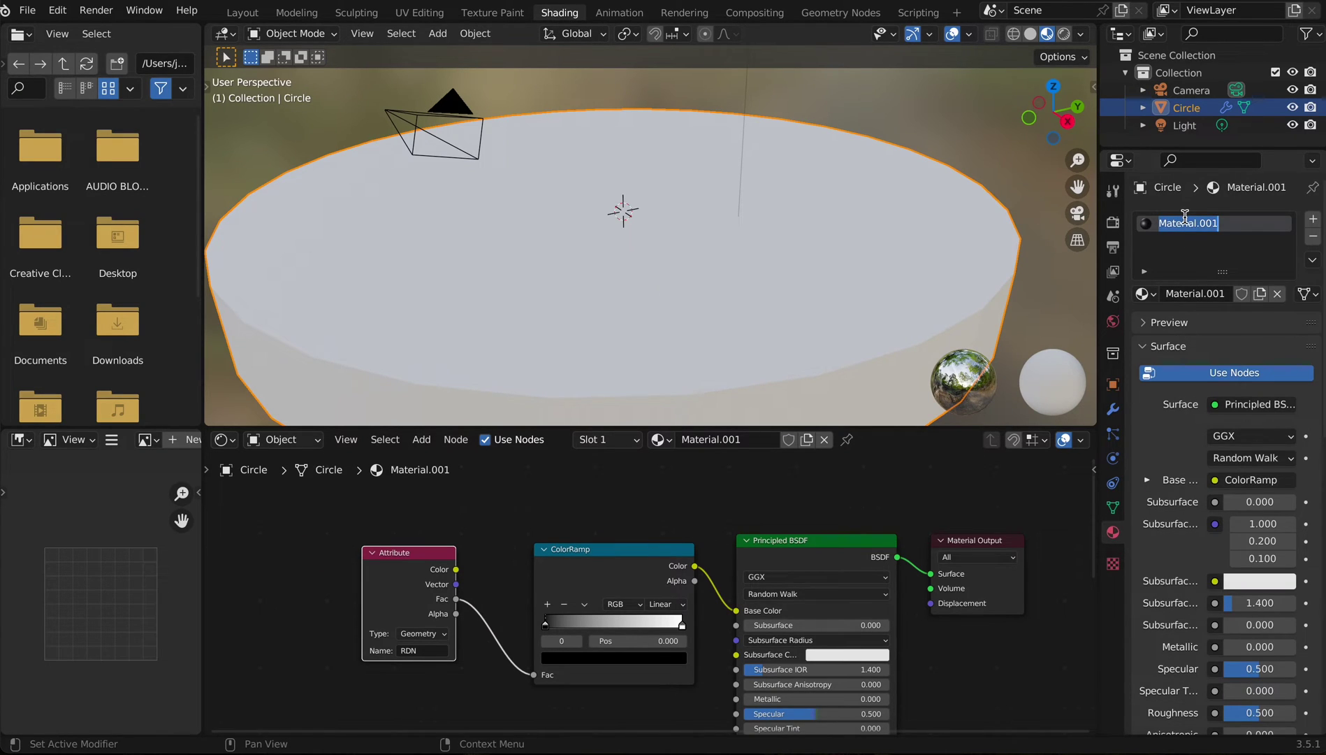
type("ring colors")
key("Return")
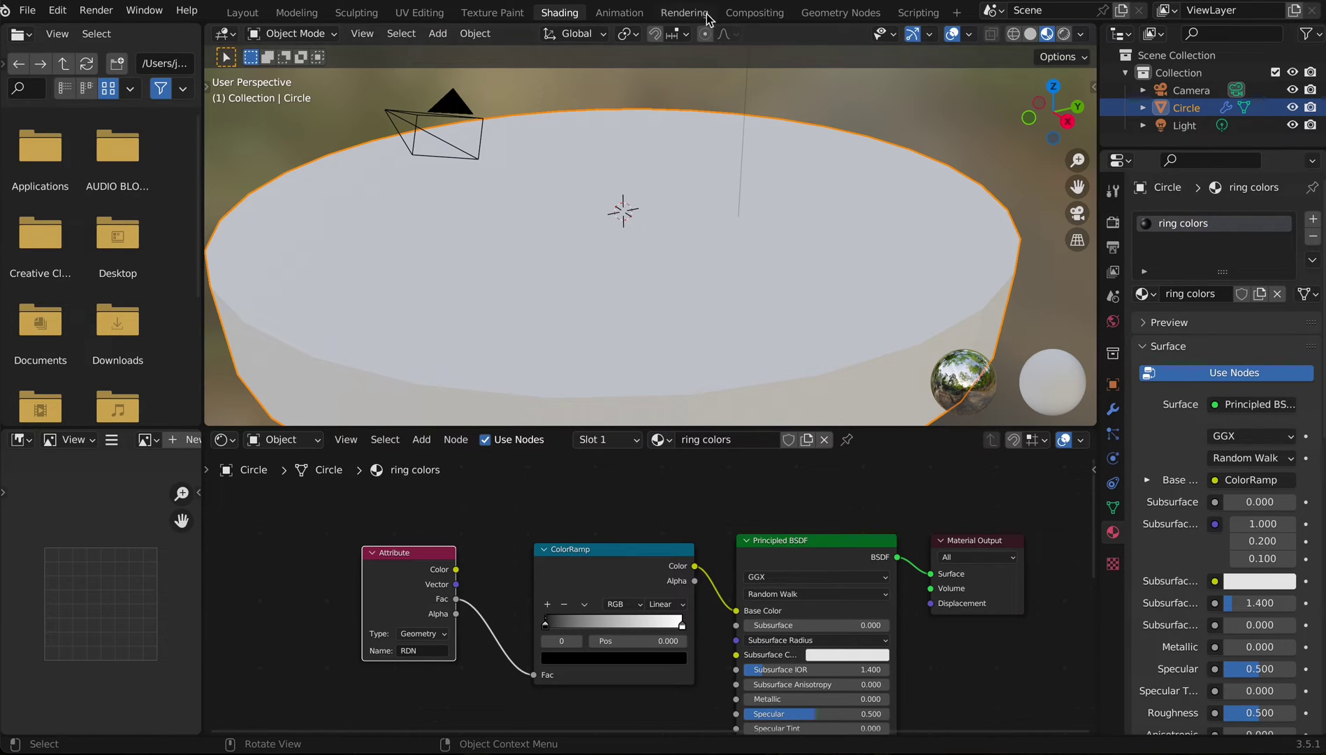
Step: Assign the ring colors material in the Set Material node of the geometry node tree
left_click(832, 12)
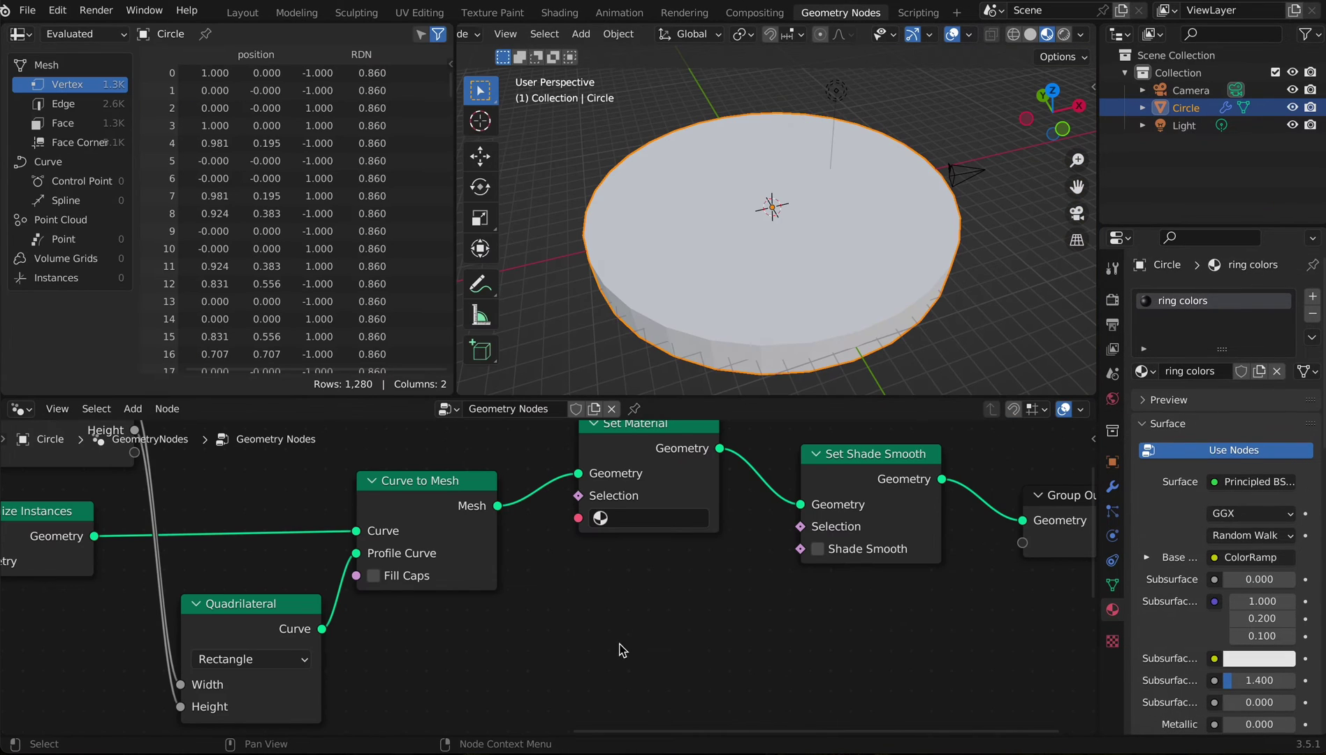
left_click(669, 508)
left_click(692, 283)
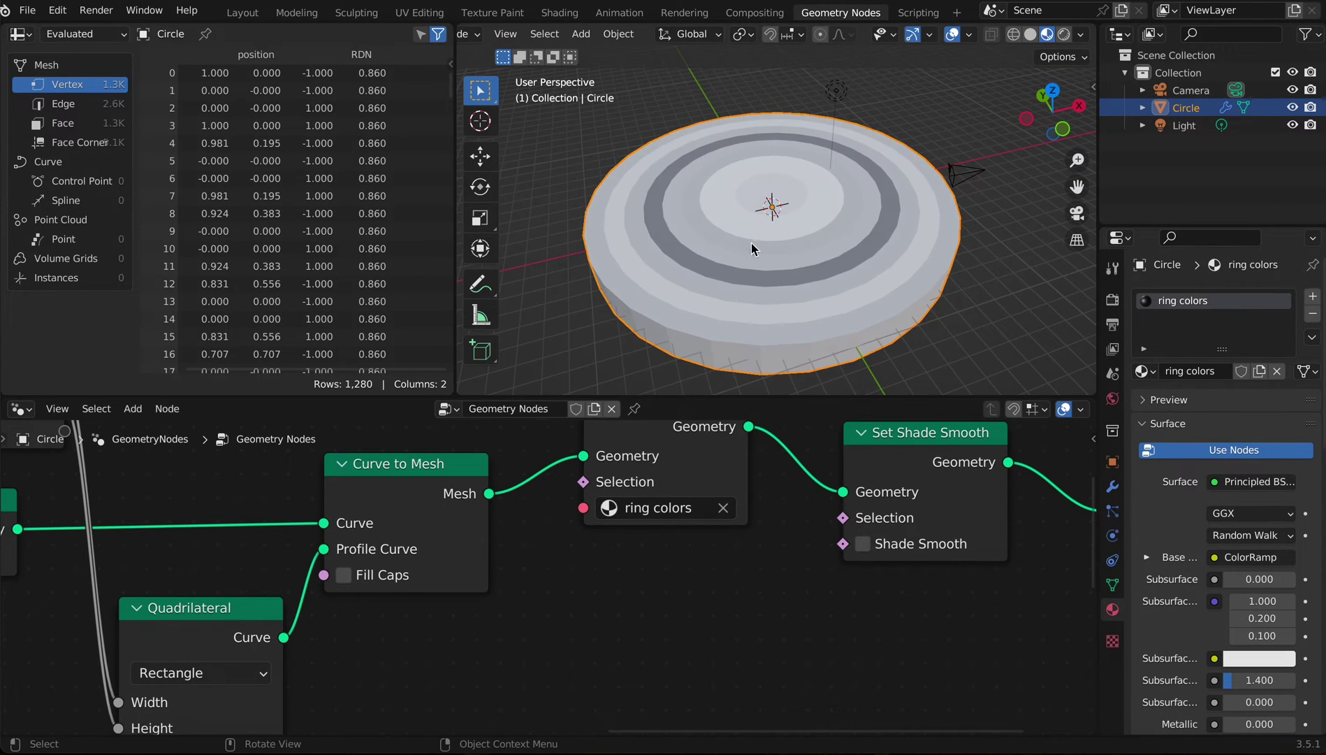
scroll(782, 204, "up", 1)
middle_click_drag(782, 204, 829, 261)
scroll(828, 261, "up", 1)
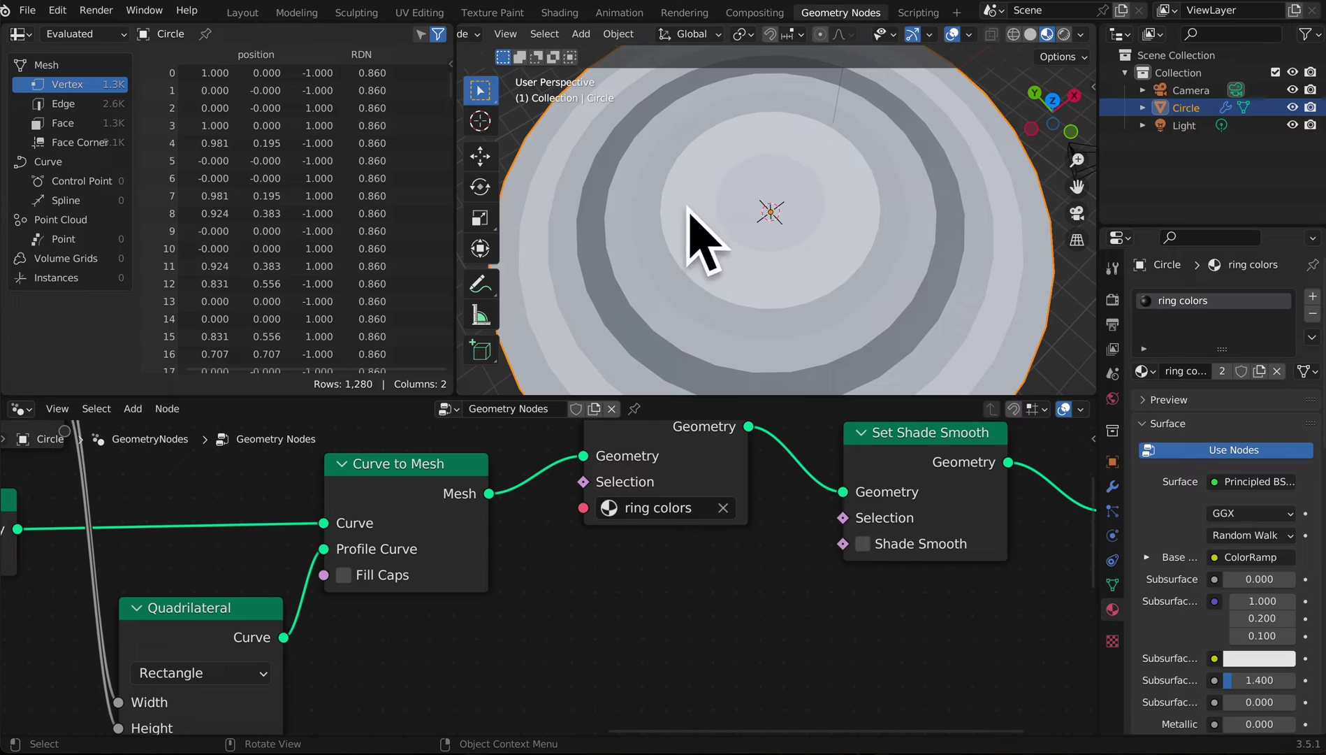
scroll(780, 233, "down", 3)
scroll(743, 548, "down", 3)
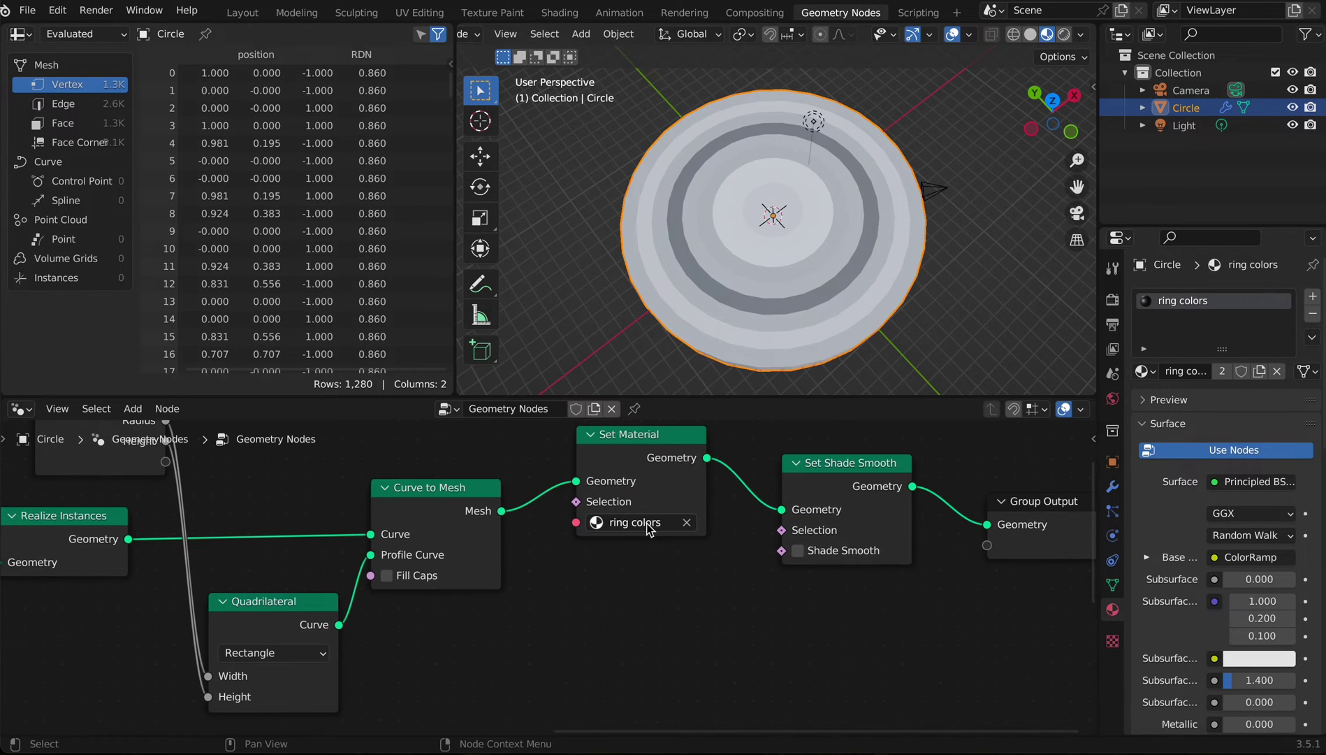
Step: Move the first Group Input node farther away from the Curve Circle and Mesh Line nodes
middle_click_drag(743, 549, 713, 498)
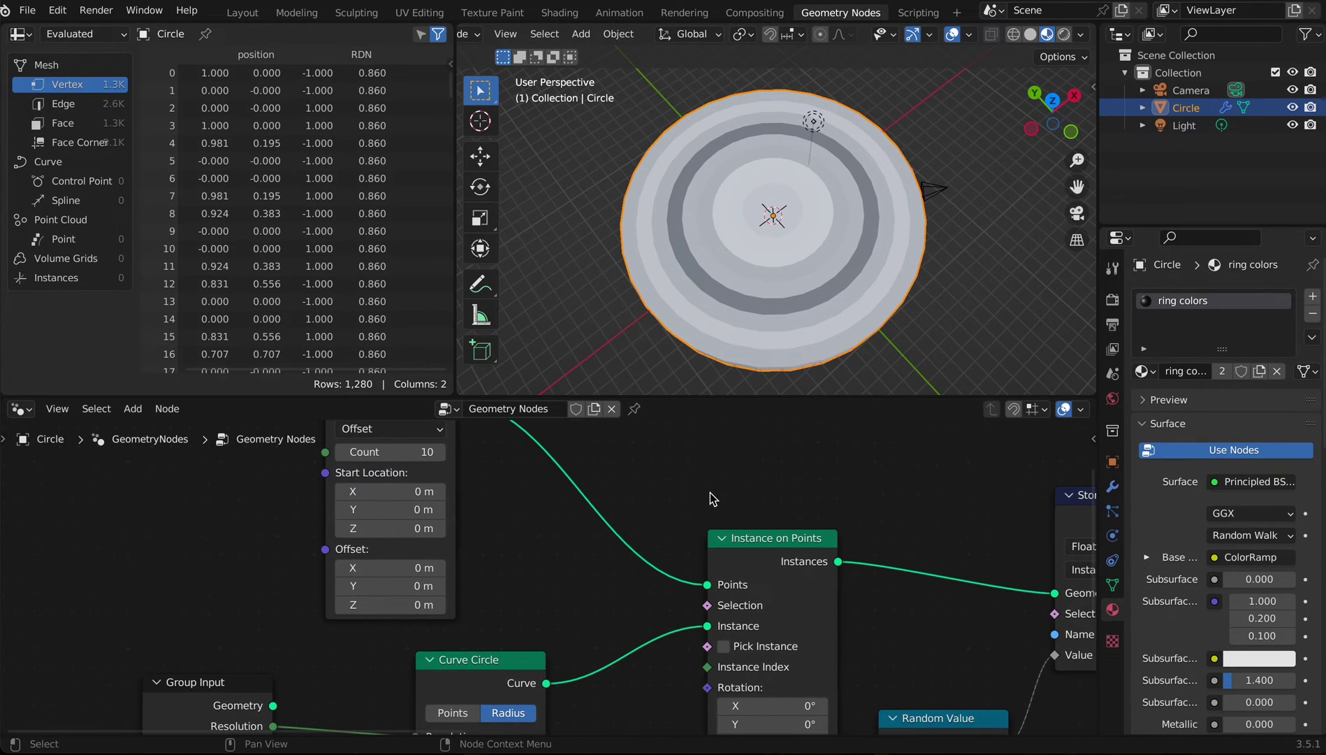
middle_click_drag(629, 547, 1019, 478)
left_click_drag(652, 622, 513, 614)
middle_click_drag(693, 498, 662, 634)
left_click(702, 492)
Step: Raise the Mesh Line's Count and expose it as a new socket on the first Group Input
middle_click_drag(536, 598, 692, 492)
scroll(832, 441, "down", 3)
middle_click_drag(819, 455, 704, 466)
left_click_drag(717, 483, 746, 482)
left_click_drag(661, 479, 511, 515)
middle_click_drag(656, 516, 529, 610)
scroll(512, 576, "down", 4)
middle_click_drag(562, 566, 458, 575)
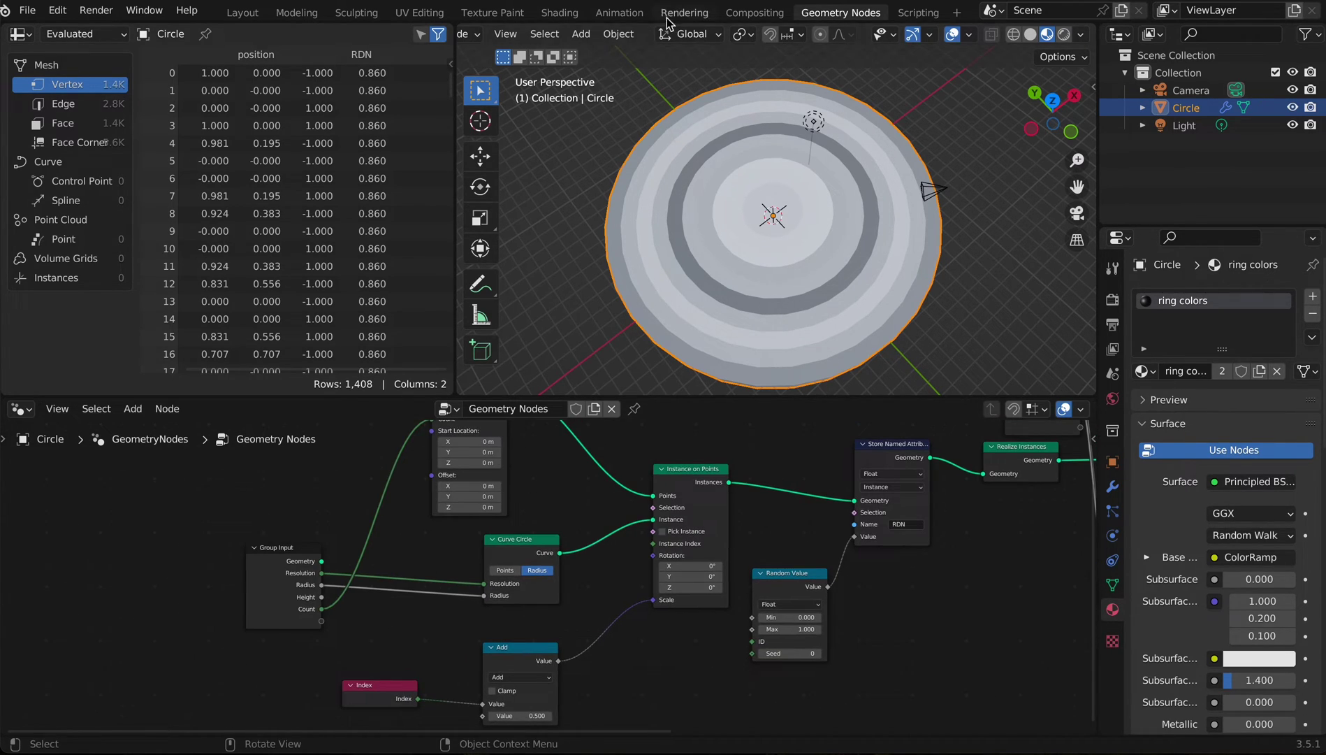
Step: Add a stop at position 0.5 to the ring colors material's Color Ramp in the Shading workspace
left_click(561, 13)
middle_click_drag(726, 259, 728, 330)
scroll(728, 330, "up", 2)
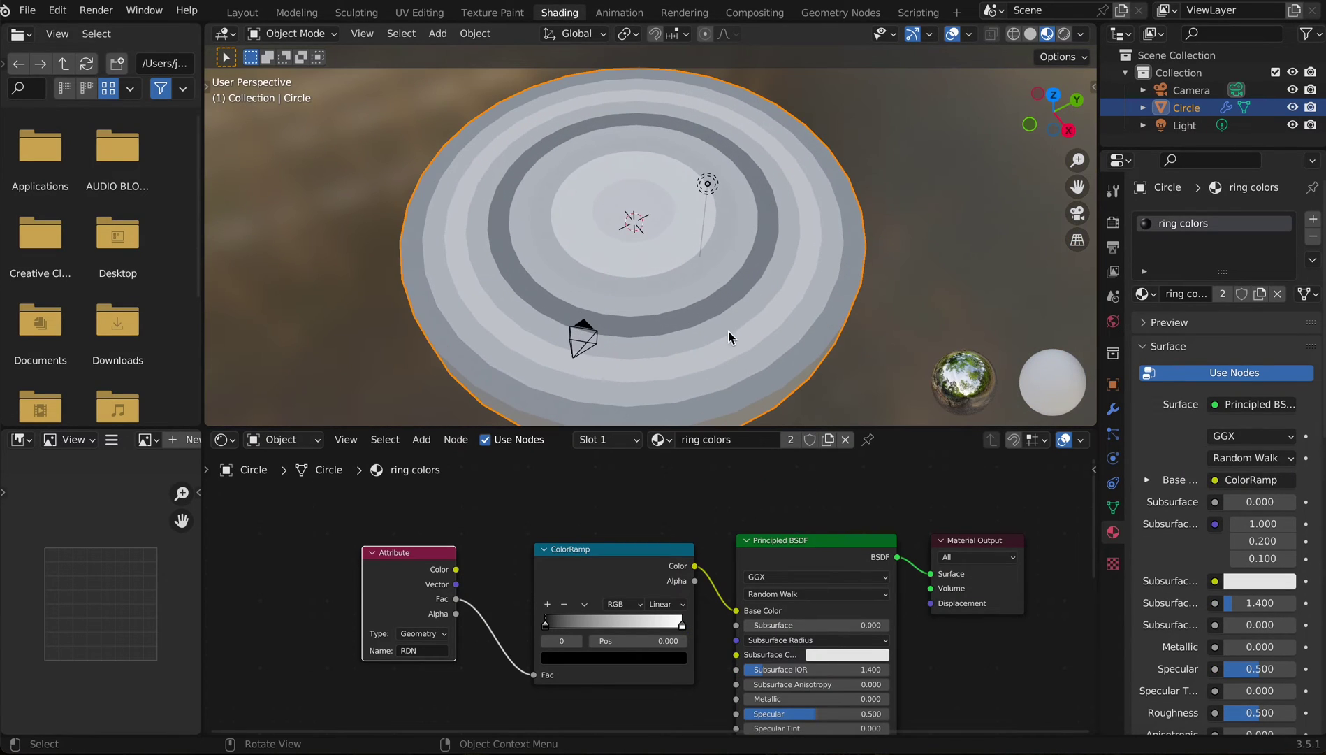
left_click(548, 604)
scroll(675, 360, "up", 2)
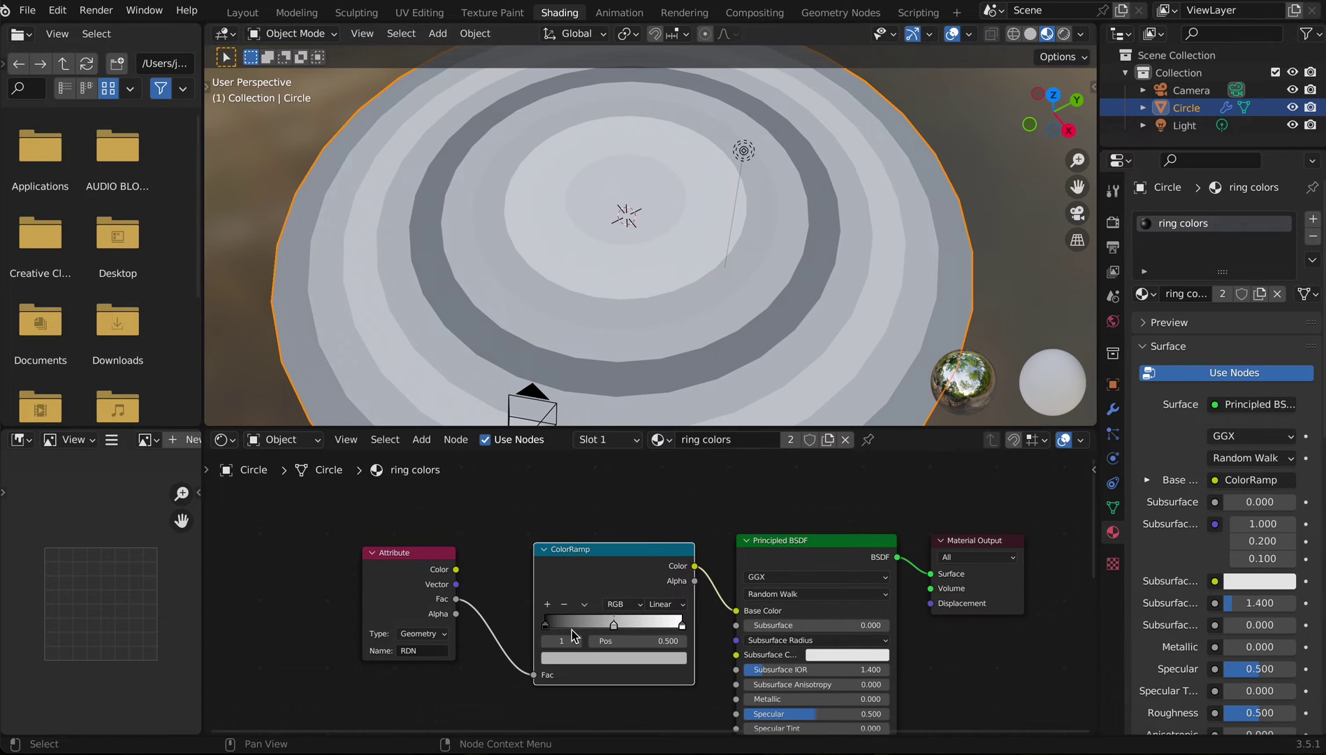
Step: Color the ramp's first stop bright blue and its middle stop deep blue with hue 0.668, saturation 1 and value 0.596
left_click(545, 625)
left_click(572, 659)
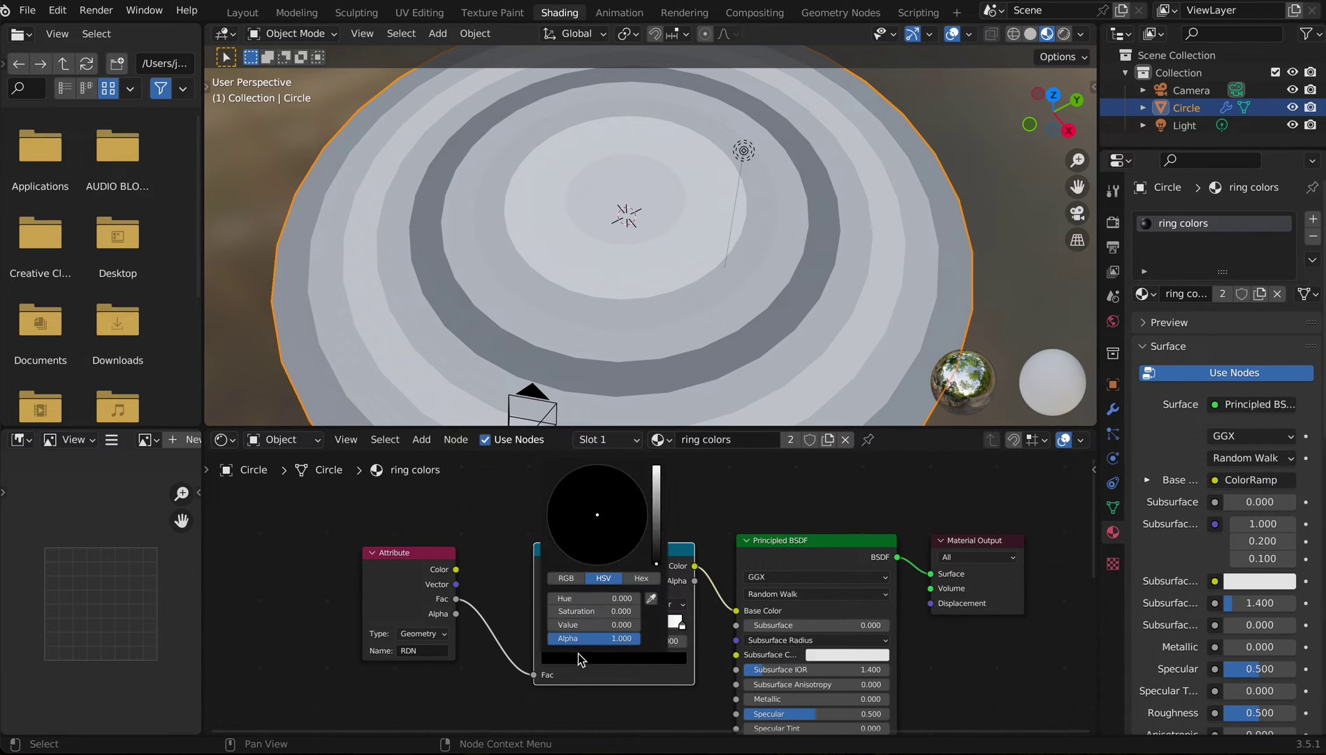
left_click_drag(654, 493, 656, 465)
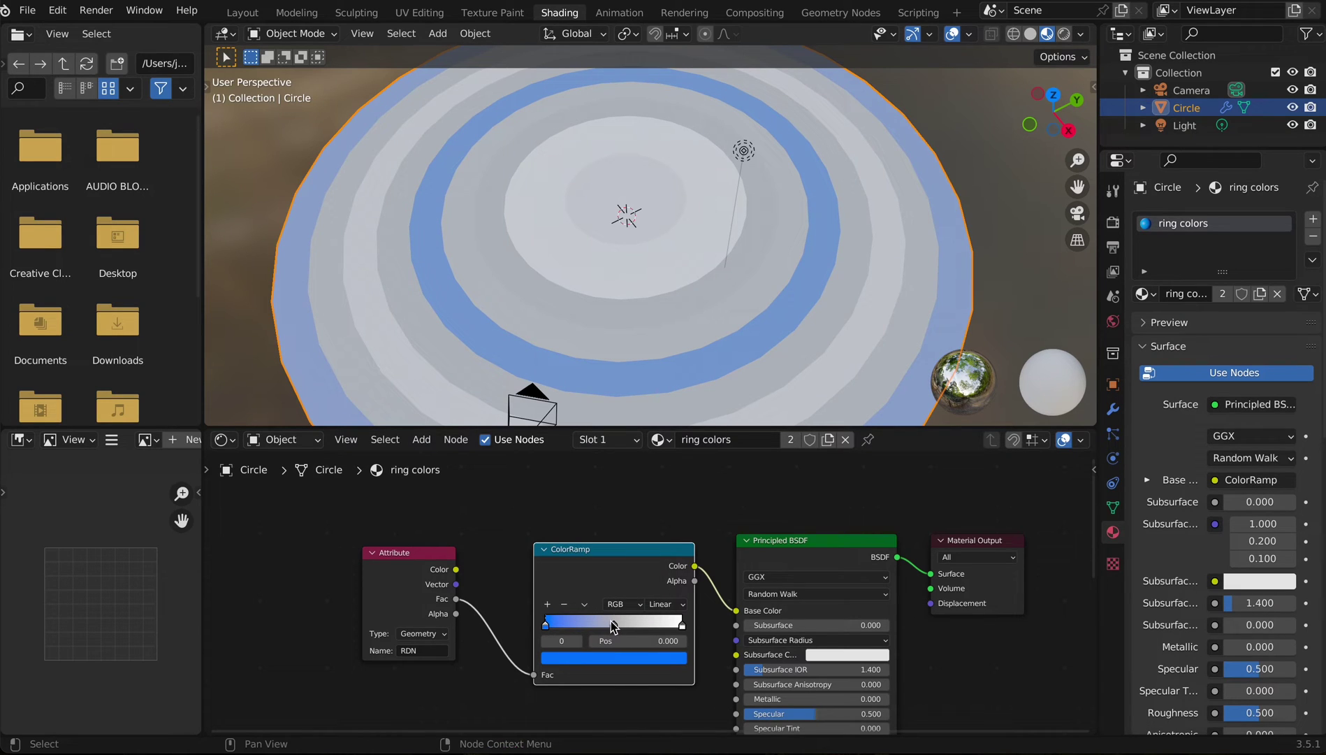
left_click(611, 656)
left_click_drag(655, 482, 656, 491)
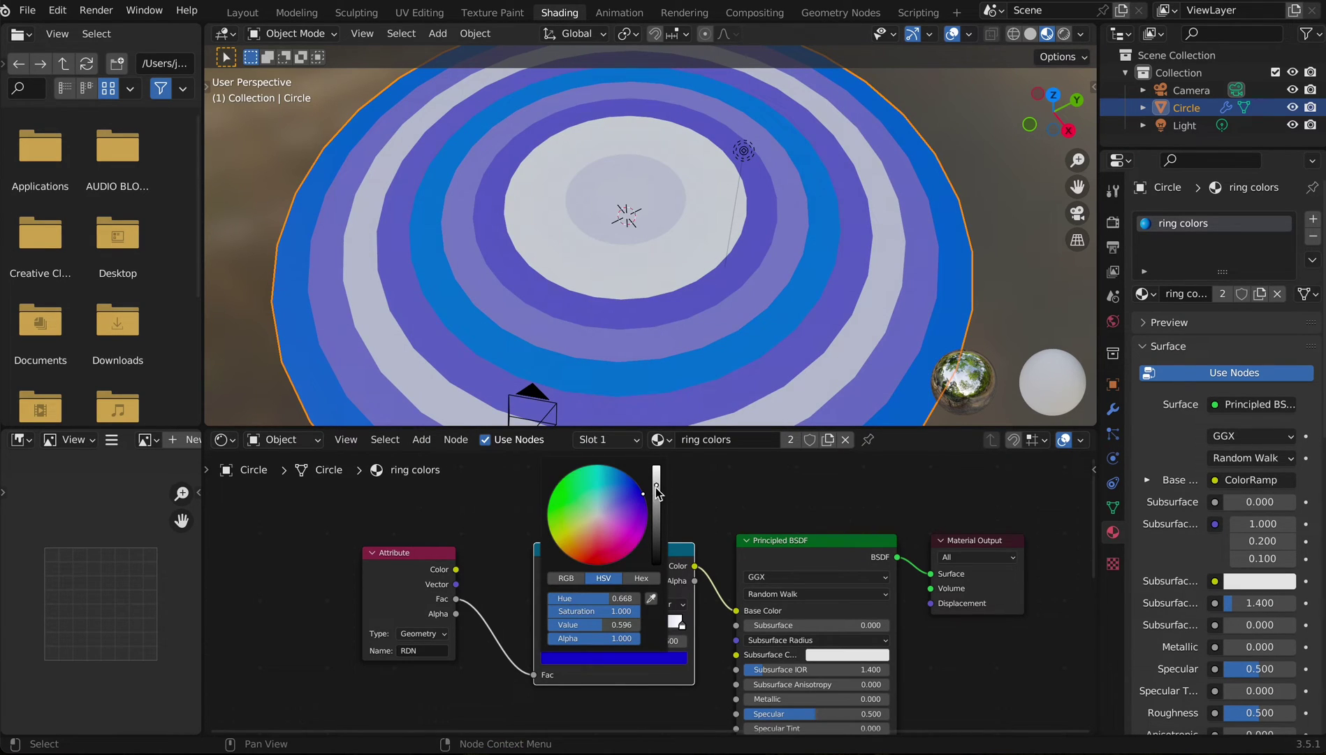
Step: Color the ramp's last stop light blue with hue 0.616 and raise the middle stop's color value to 1
left_click(681, 623)
left_click(656, 658)
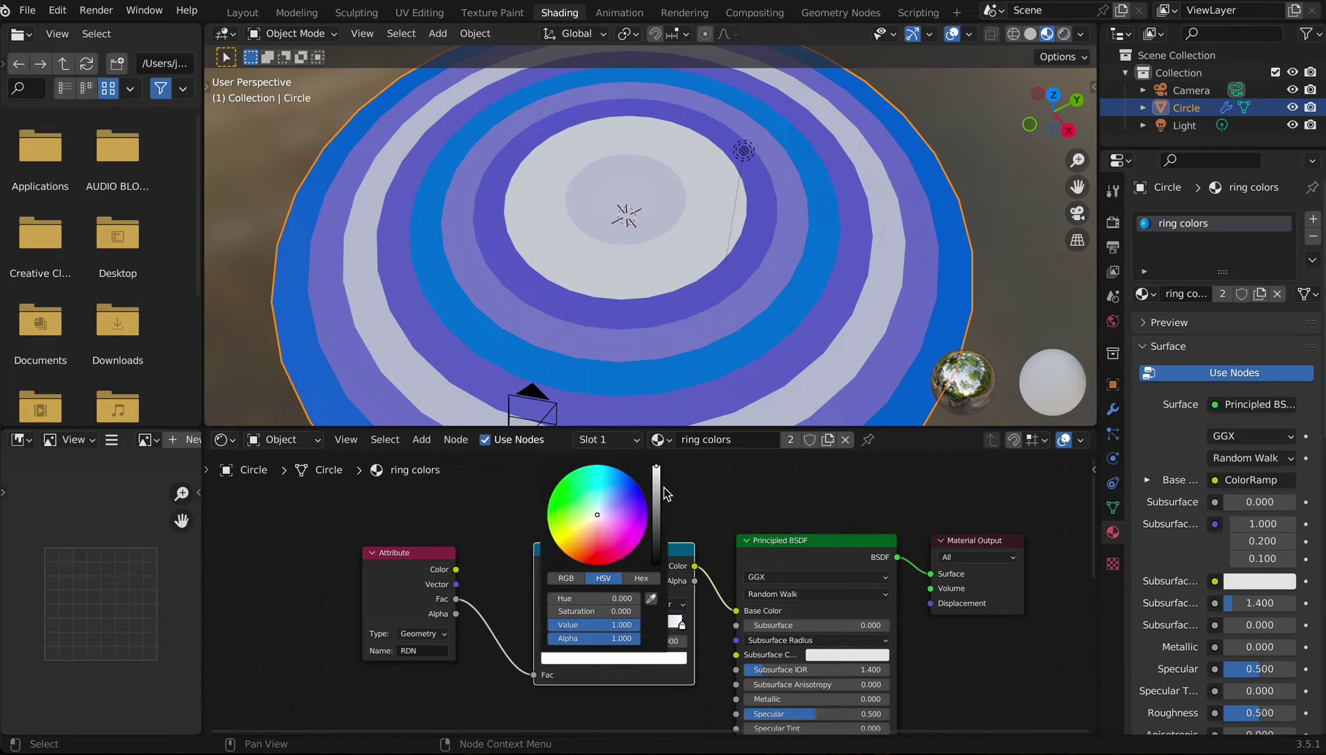
left_click_drag(620, 482, 620, 468)
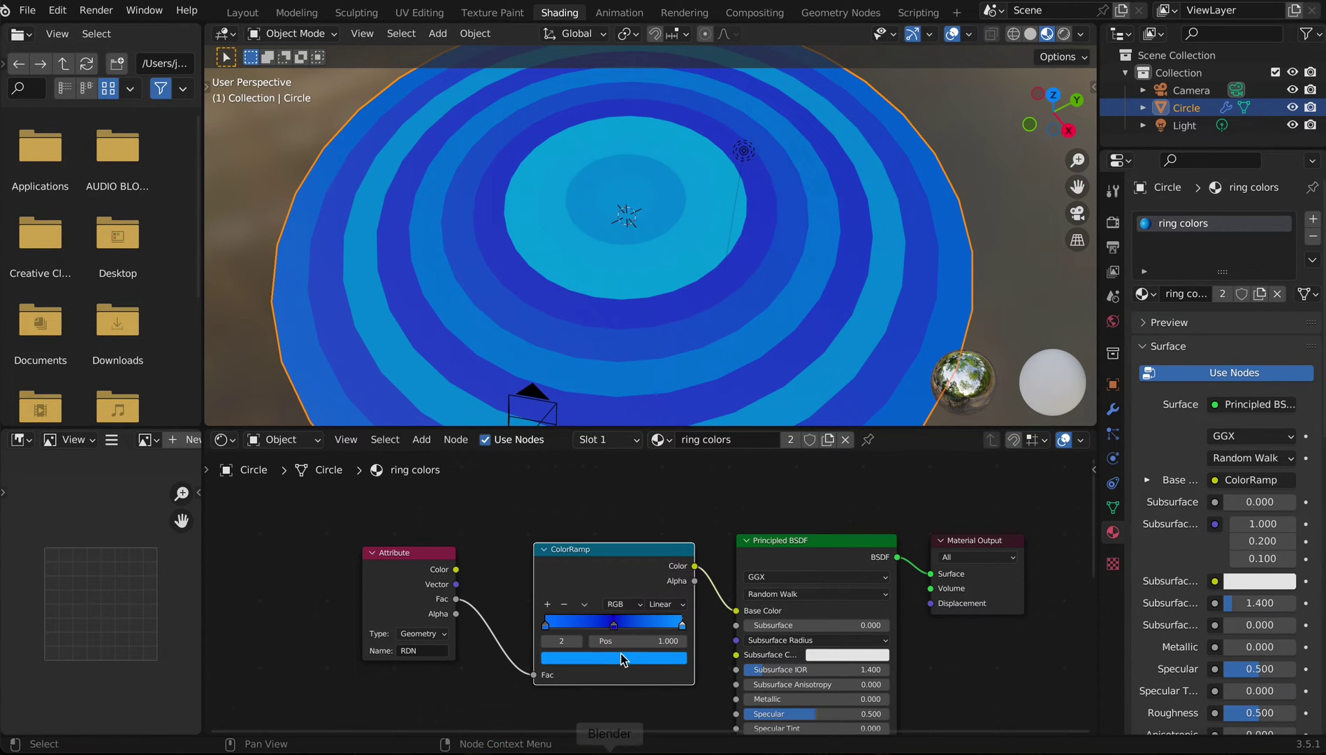
left_click(614, 624)
left_click(613, 657)
left_click_drag(657, 499, 656, 466)
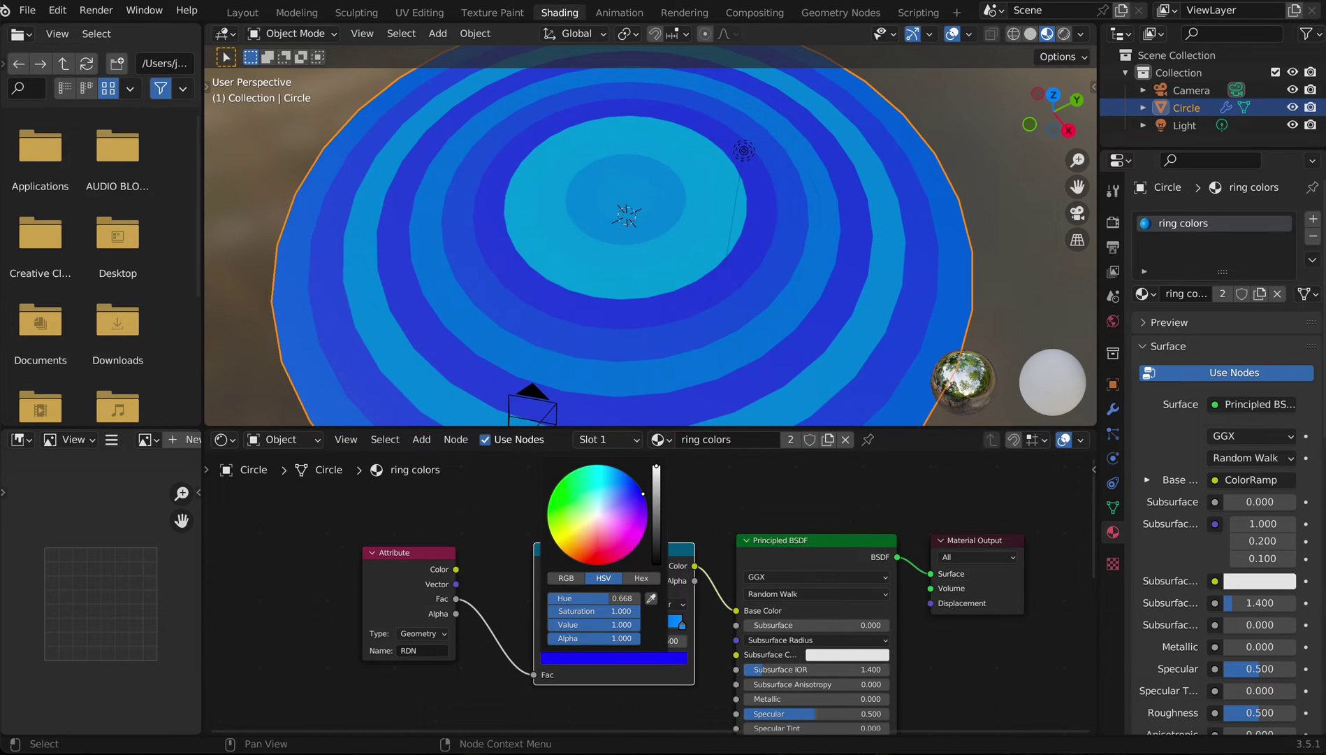
middle_click_drag(803, 314, 681, 380)
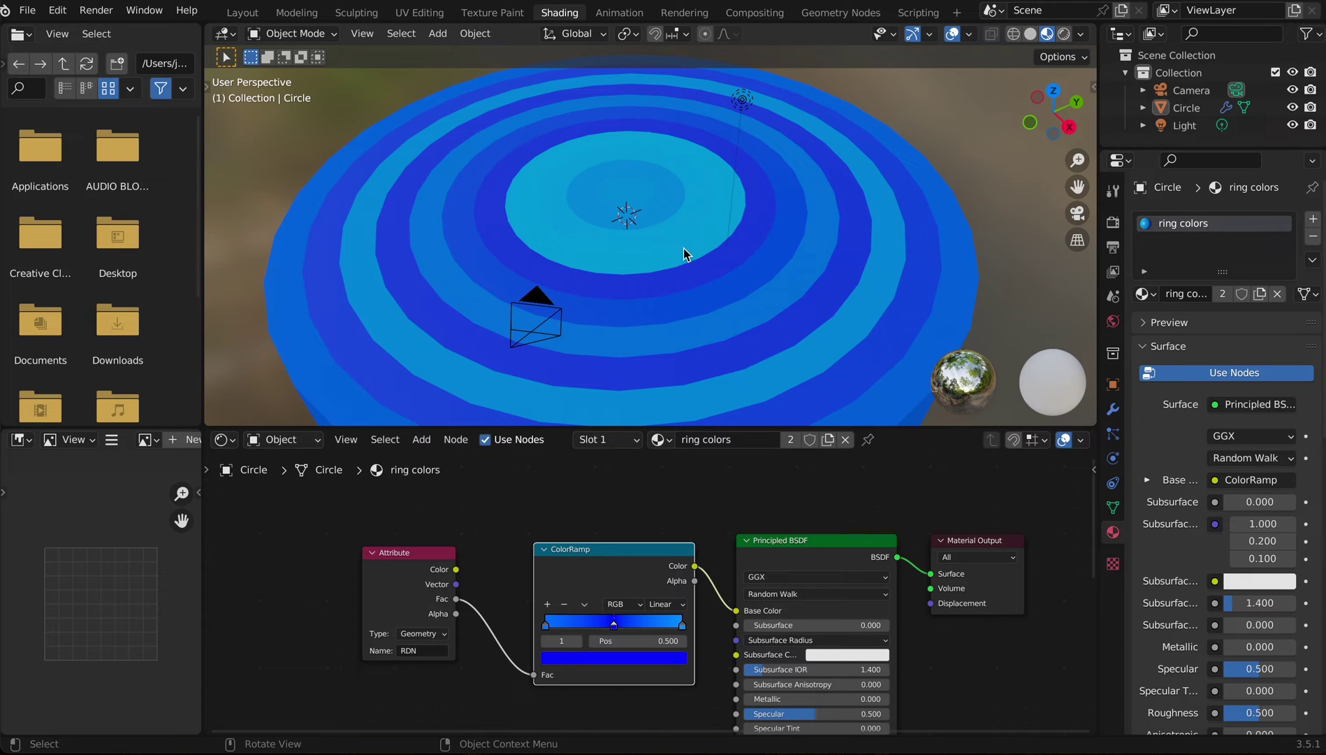
Step: Set the Resolution of the Circle's Geometry Nodes modifier to 100
left_click(1113, 409)
middle_click_drag(789, 209, 833, 236)
scroll(825, 241, "up", 3)
scroll(711, 196, "up", 4)
middle_click_drag(784, 275, 802, 311)
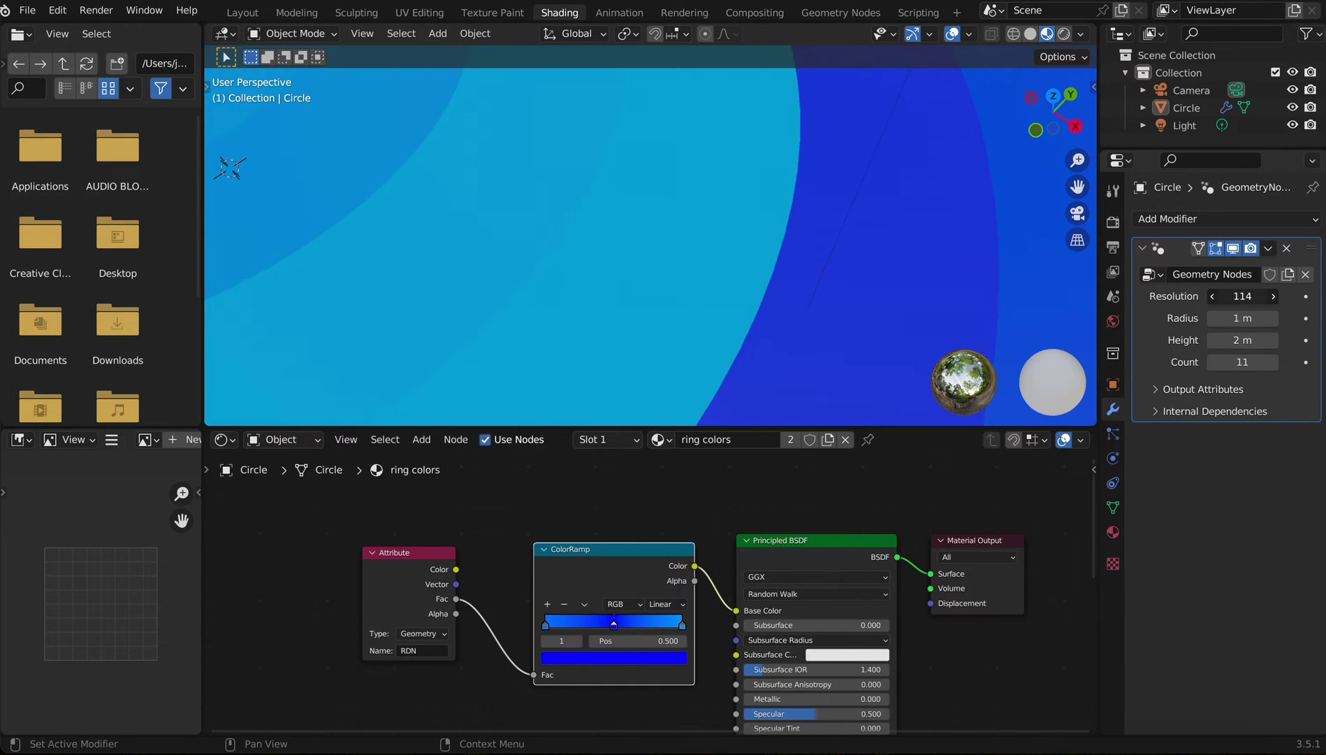
scroll(1030, 261, "down", 5)
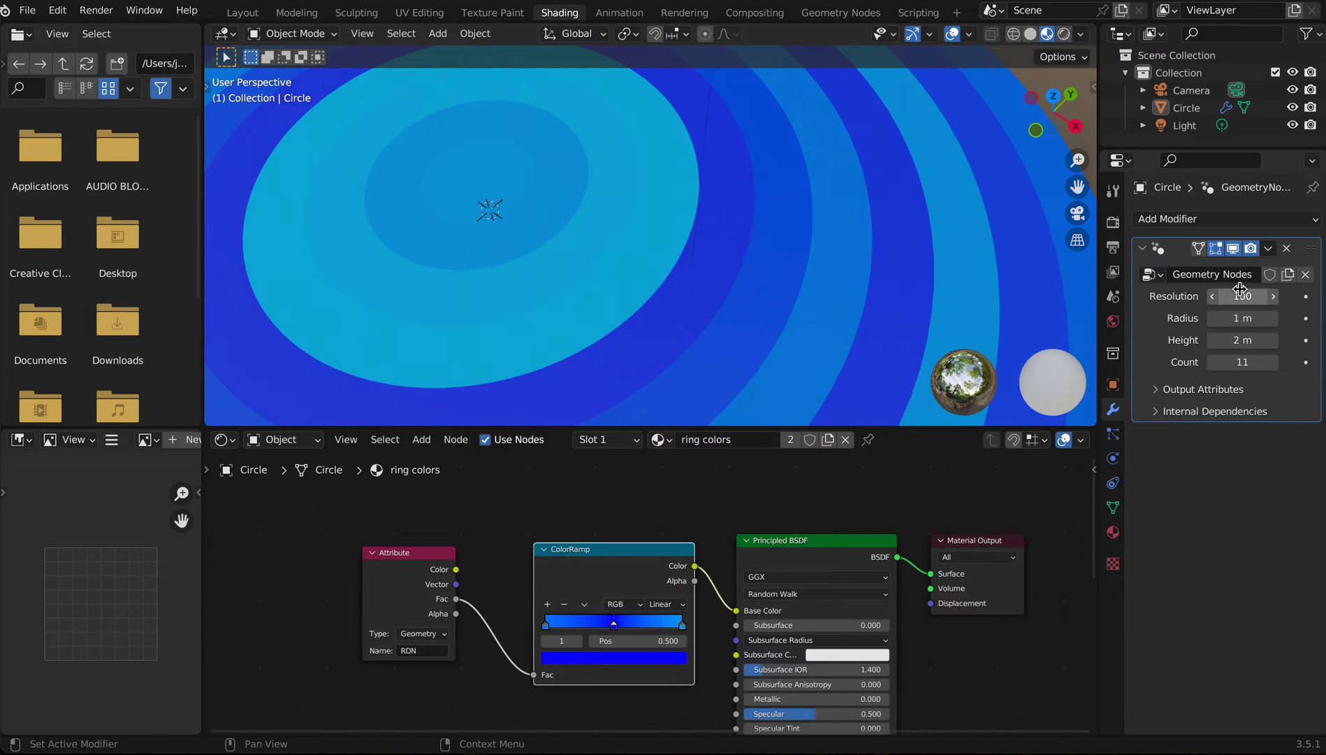
scroll(737, 270, "down", 8)
Step: Try a different Radius in the modifier, undo it, and set the Height to 0.34 m
mouse_move(1248, 318)
left_mouse_down()
mouse_move(1289, 318)
mouse_move(1215, 318)
mouse_move(1252, 341)
left_mouse_up()
key("ctrl+z")
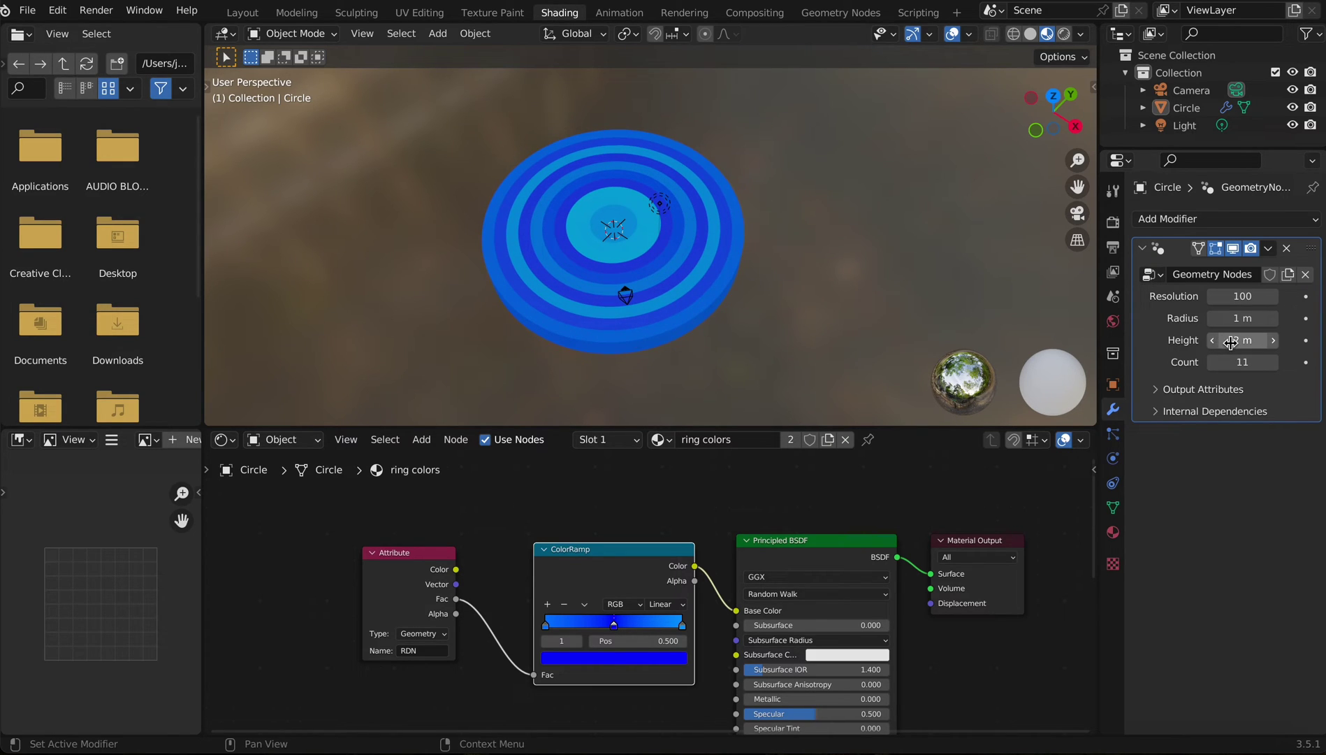
scroll(737, 288, "up", 1)
middle_click_drag(738, 288, 752, 169)
scroll(826, 231, "up", 2)
middle_click_drag(826, 231, 854, 244)
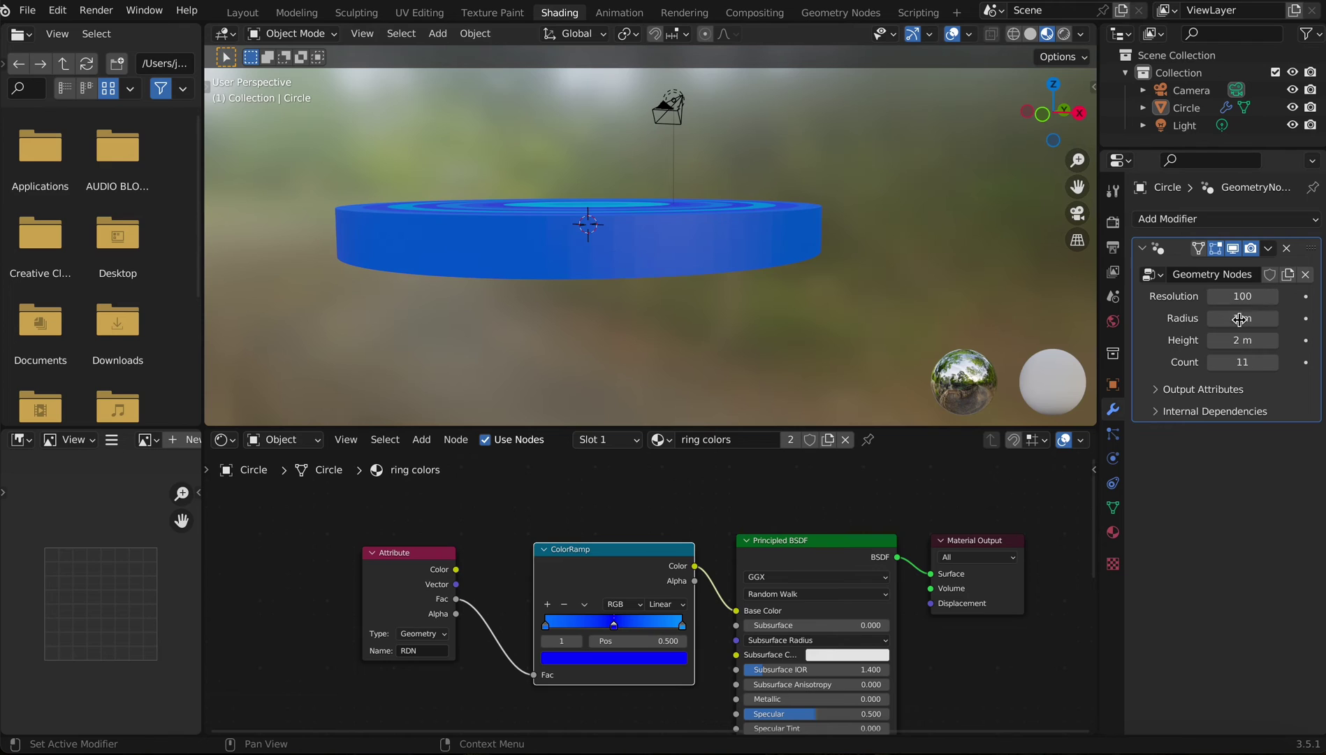
left_click_drag(1243, 340, 1274, 362)
scroll(949, 279, "down", 5)
middle_click_drag(919, 260, 945, 293)
Step: Try a different ring Count in the modifier and undo that change
left_click_drag(1242, 362, 1282, 362)
middle_click_drag(891, 228, 905, 315)
scroll(578, 230, "up", 7)
key("super+z")
middle_click_drag(658, 236, 646, 159)
key("super+z")
left_click(620, 240)
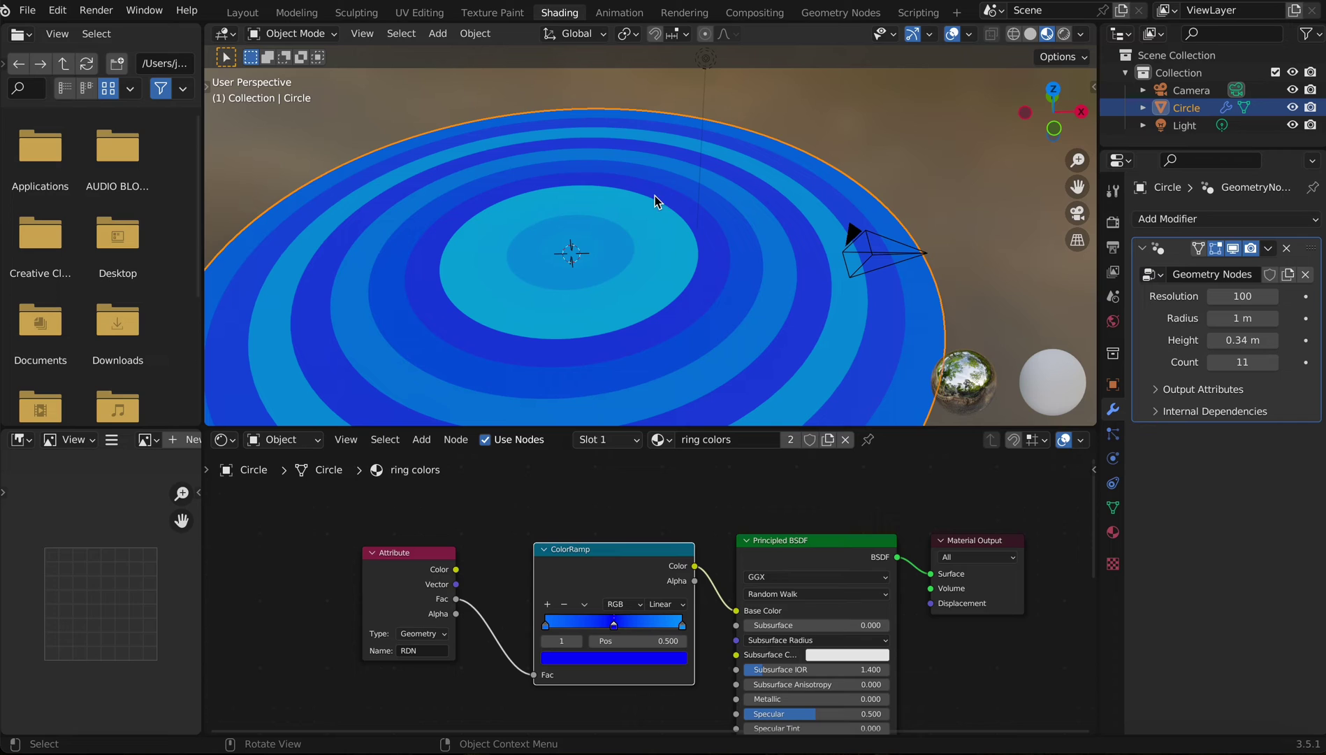
Step: Reselect the Circle and recolor the Color Ramp's first stop yellow
left_click(813, 106)
scroll(669, 208, "down", 5)
left_click(644, 265)
scroll(650, 308, "up", 4)
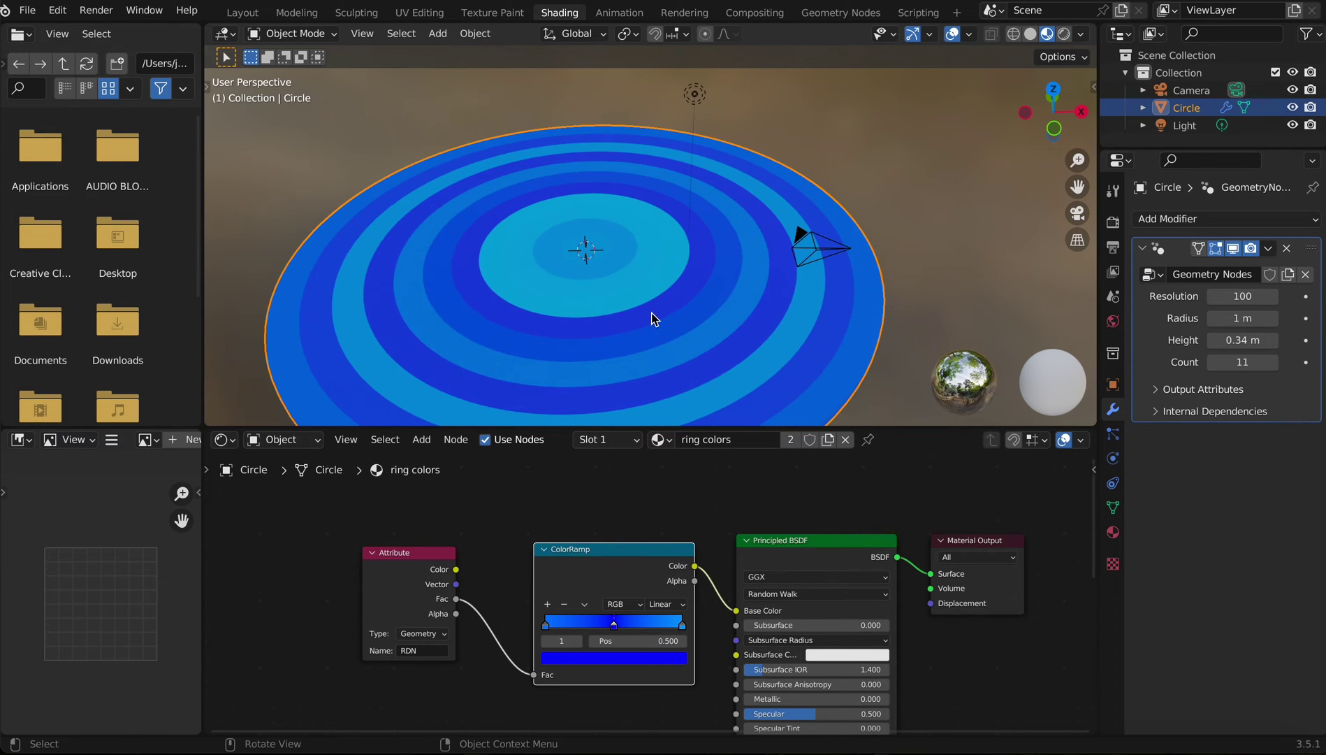
middle_click_drag(650, 309, 744, 275, "shift")
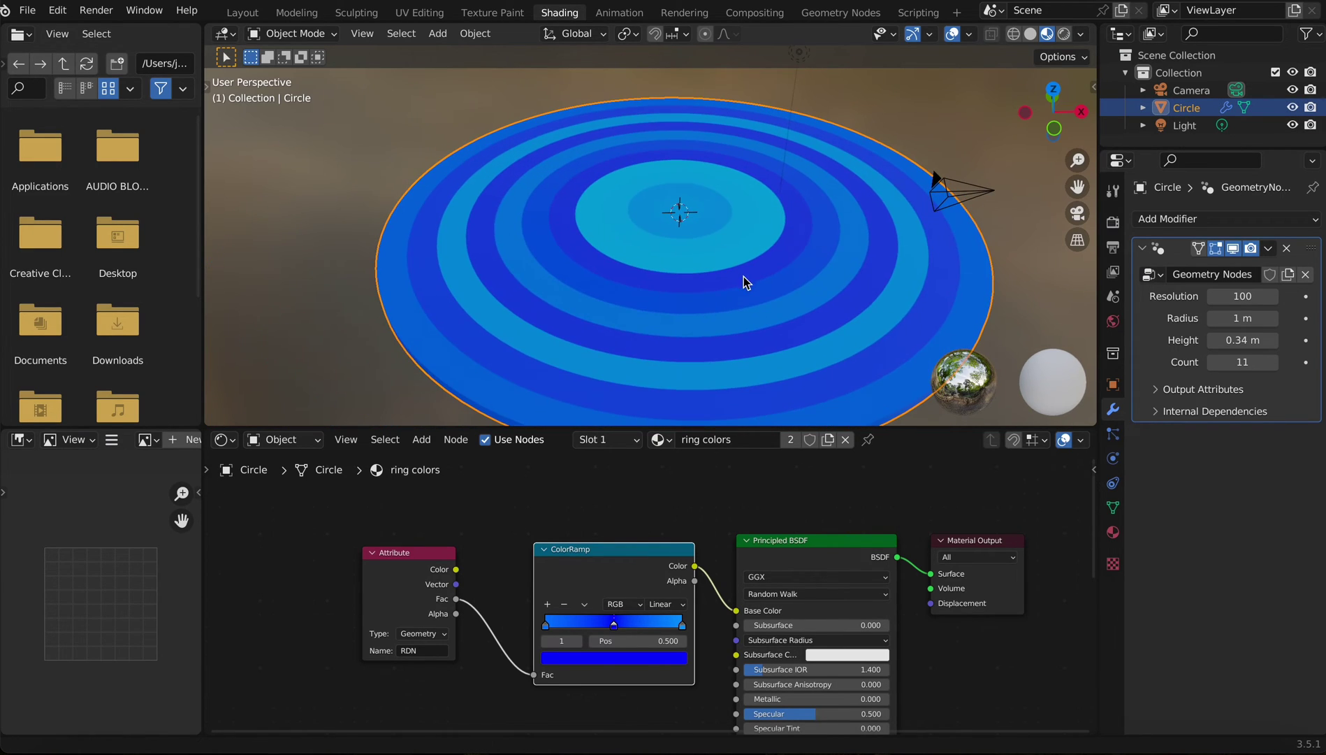
left_click(546, 625)
left_click(567, 658)
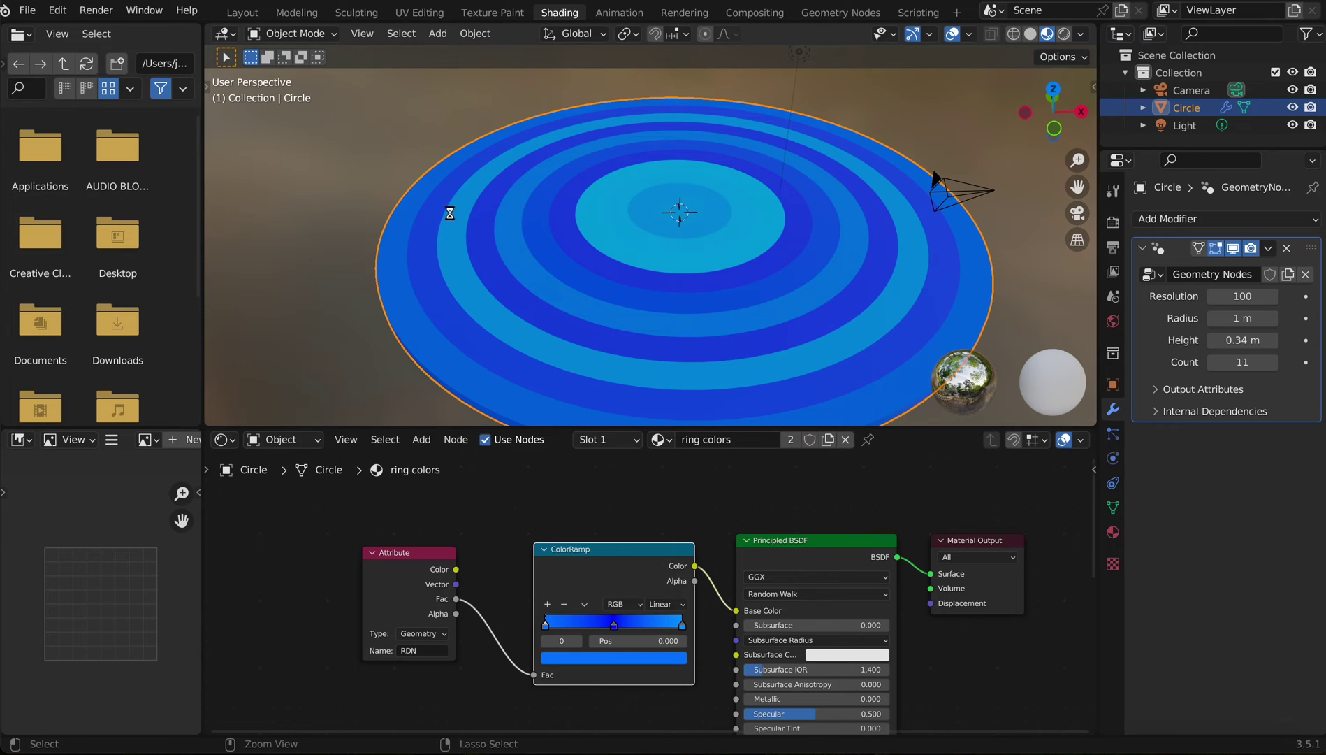
left_click(564, 658)
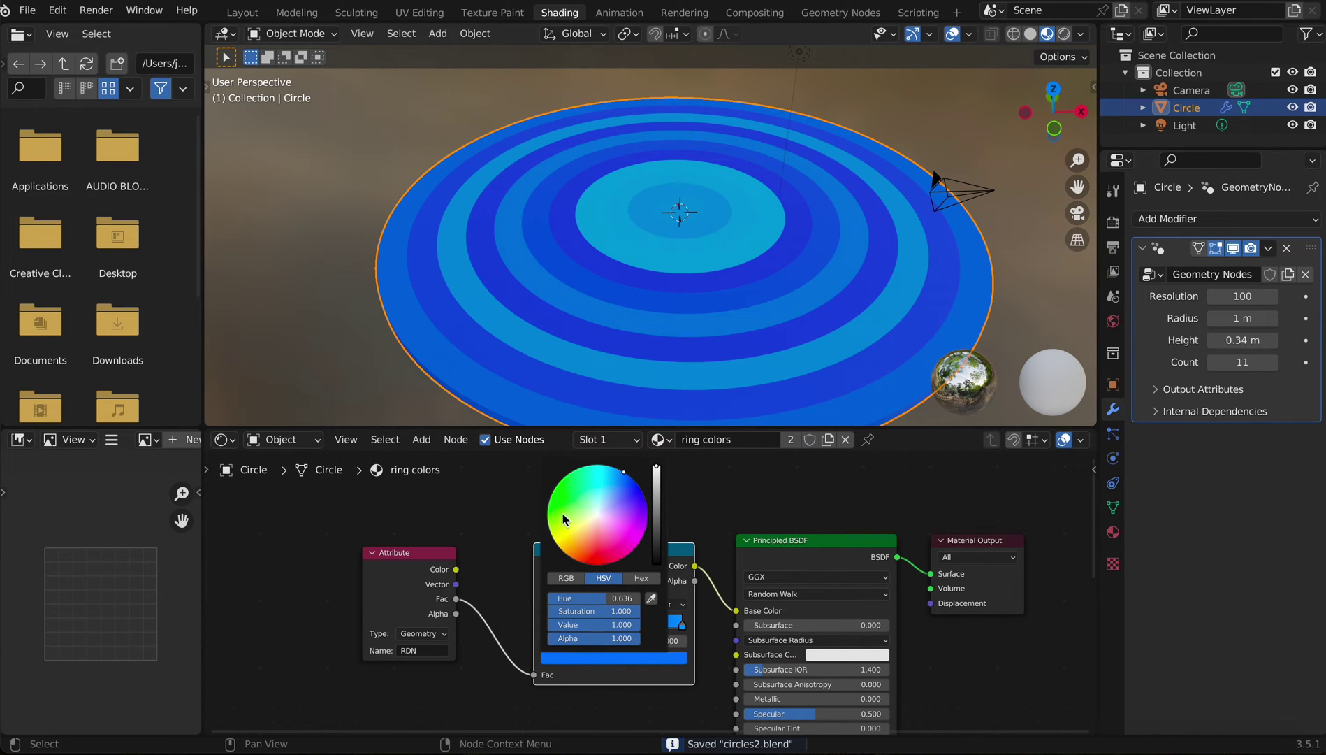
left_click_drag(564, 513, 553, 539)
left_click(597, 658)
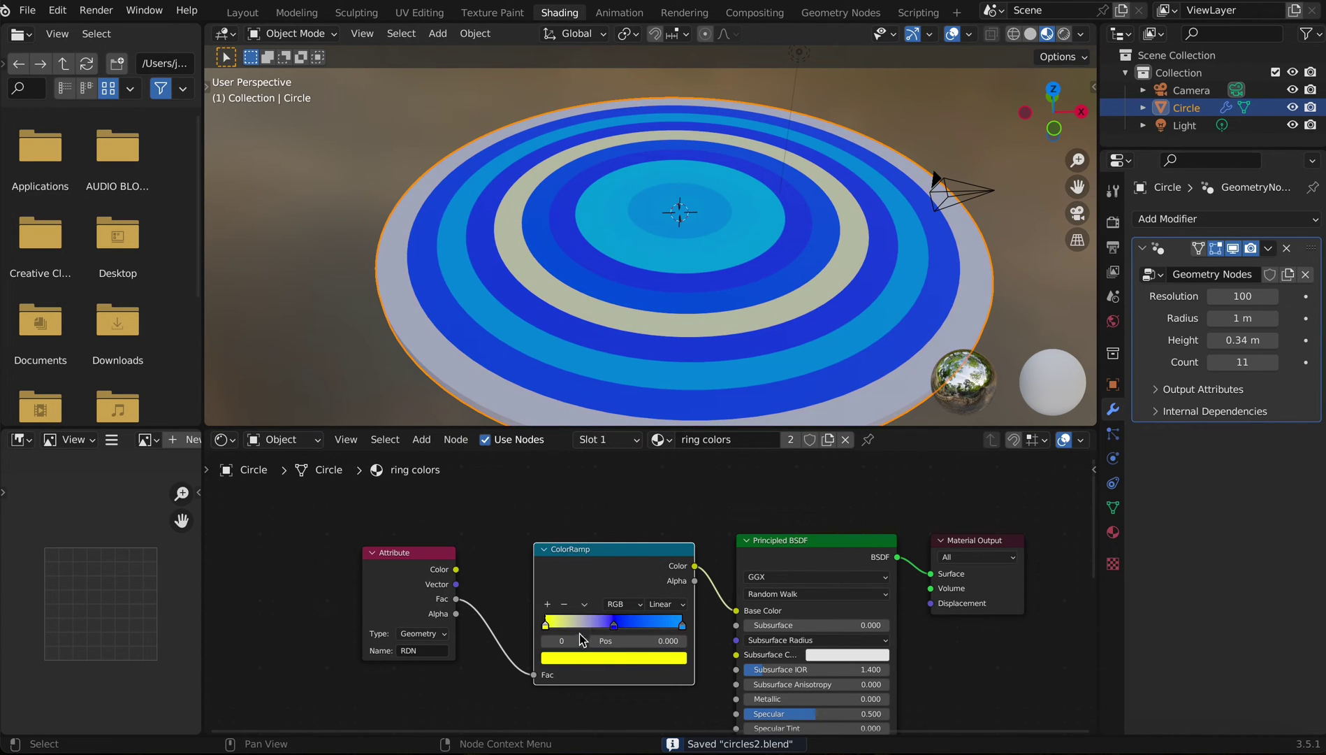
Step: Color the ramp's middle stop pale pink with hue 0.808 and saturation 0.133, and its last stop orange with hue 0.062
left_click(612, 656)
left_click(599, 515)
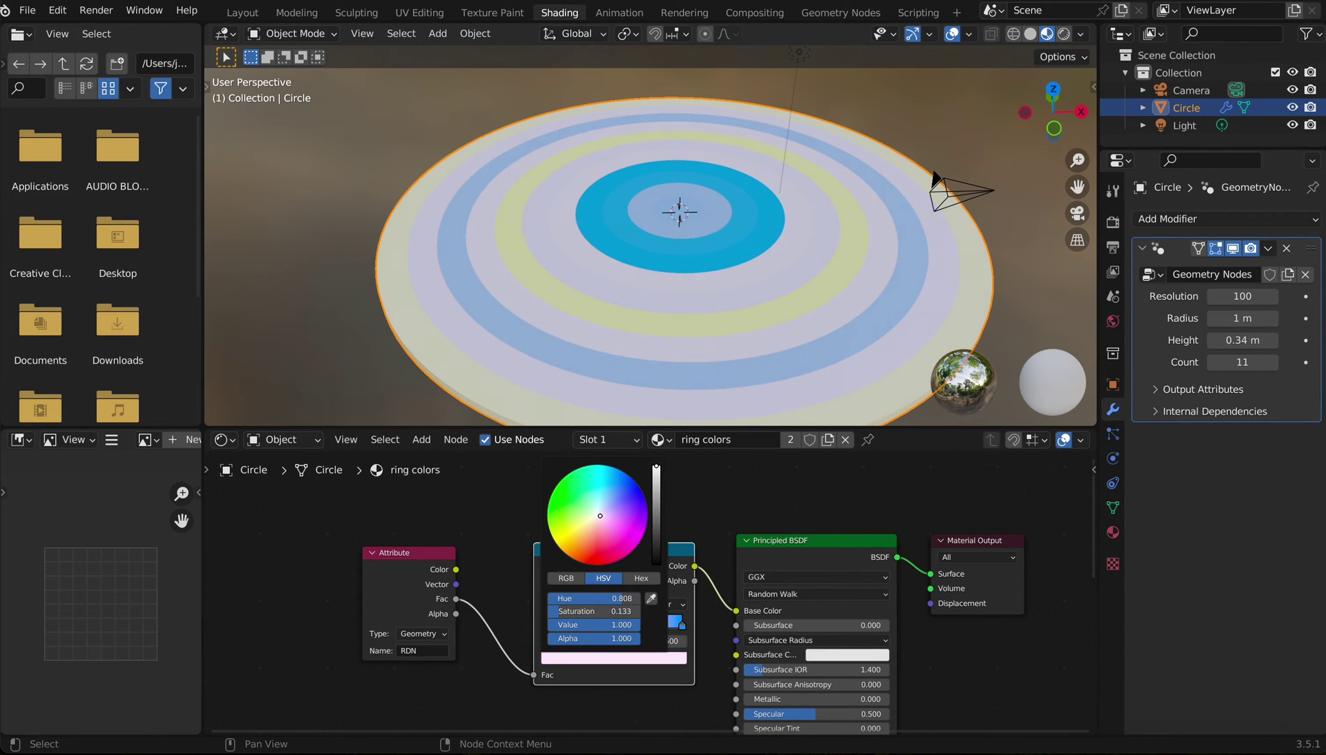
left_click(683, 624)
left_click(651, 656)
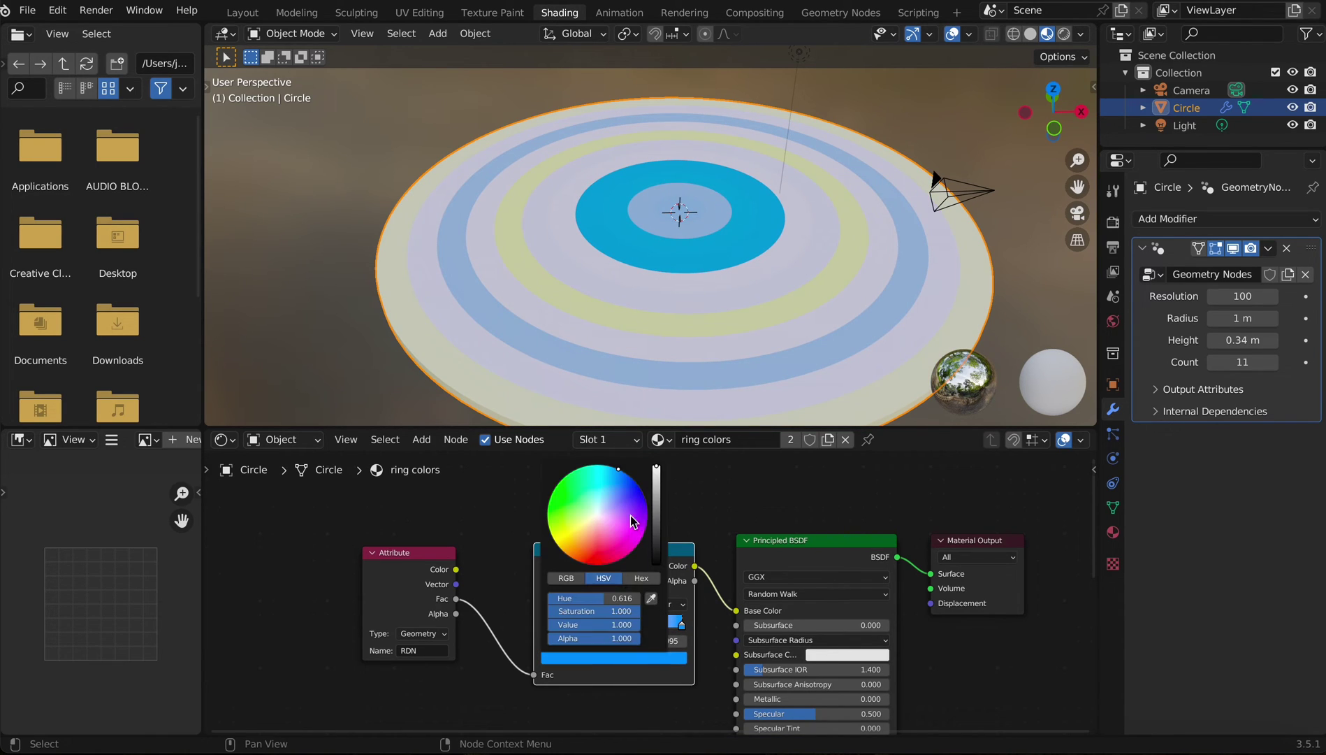
left_click_drag(597, 516, 568, 554)
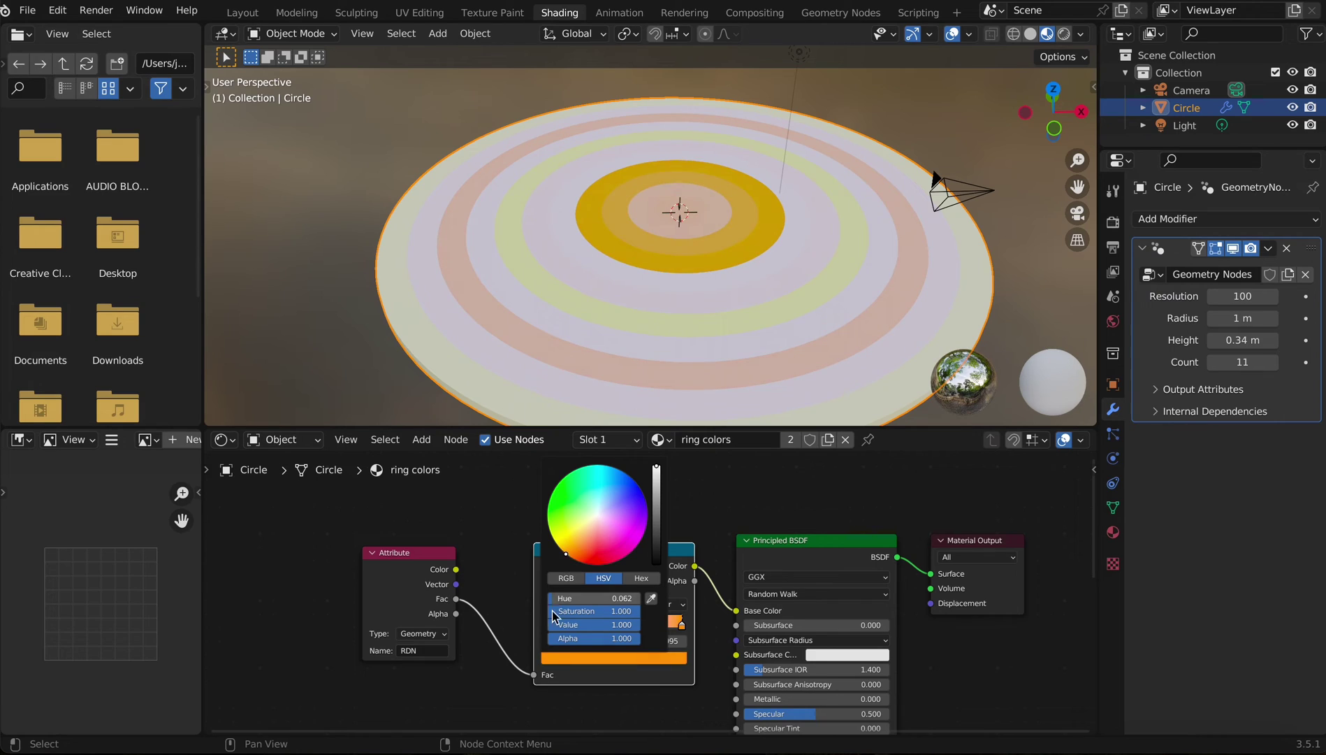
Step: Recolor the Color Ramp's first stop orange, close to the color of the last stop, after trying red
left_click(567, 669)
left_click_drag(556, 542, 577, 560)
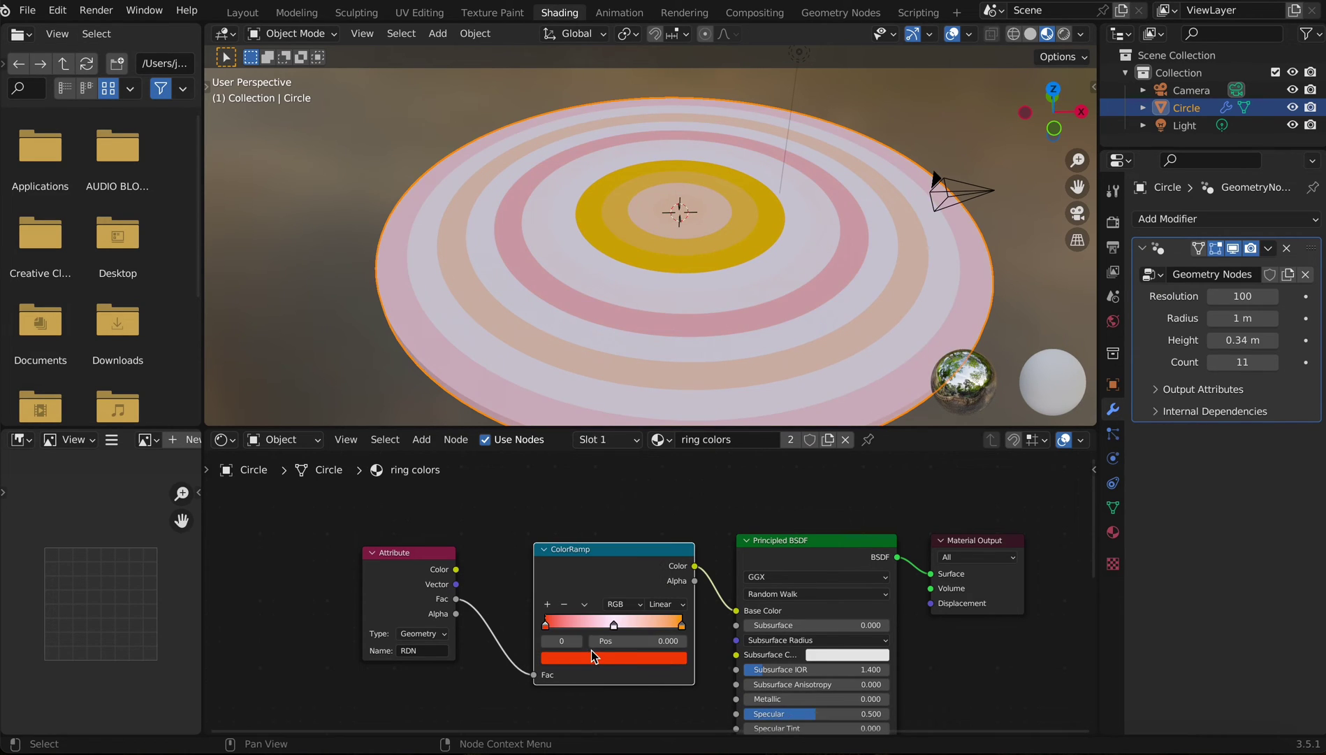
left_click(551, 657)
left_click(567, 555)
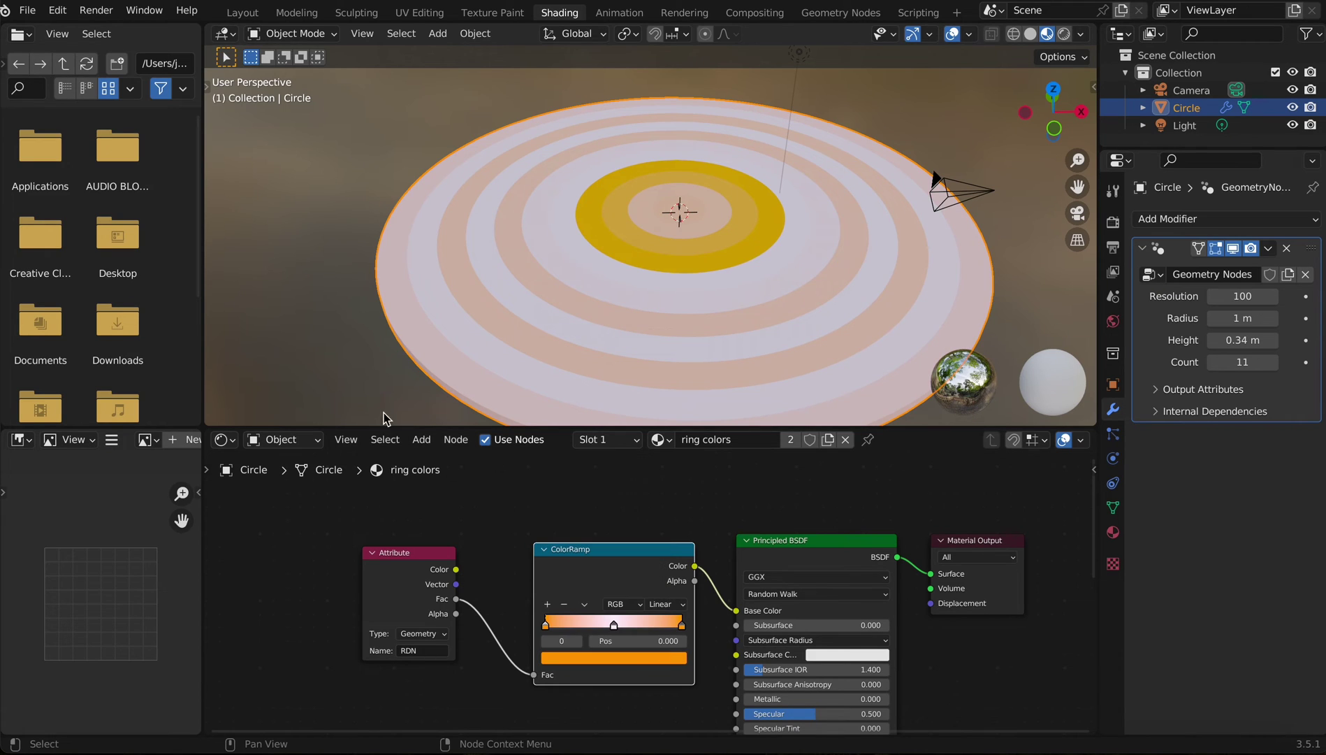
left_click(392, 377)
scroll(517, 296, "down", 2)
scroll(643, 287, "up", 2)
left_click(671, 261)
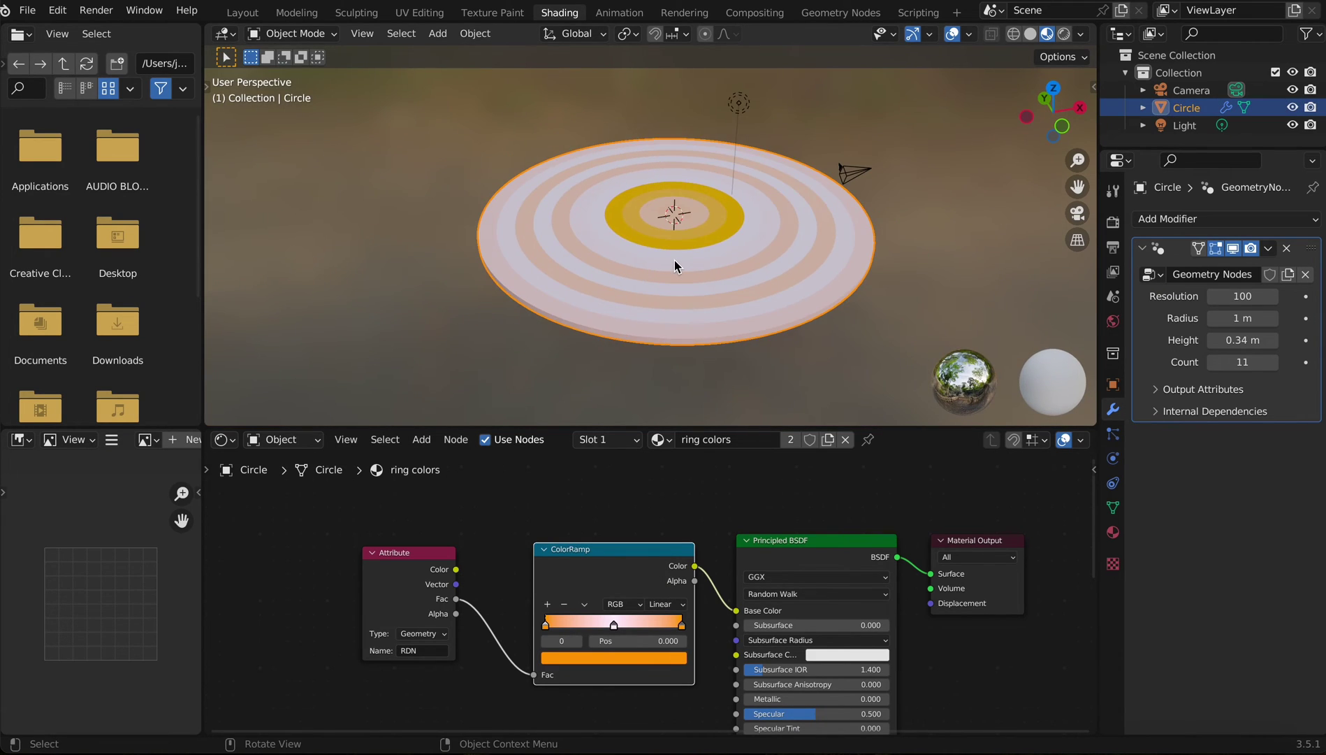
scroll(675, 265, "up", 1)
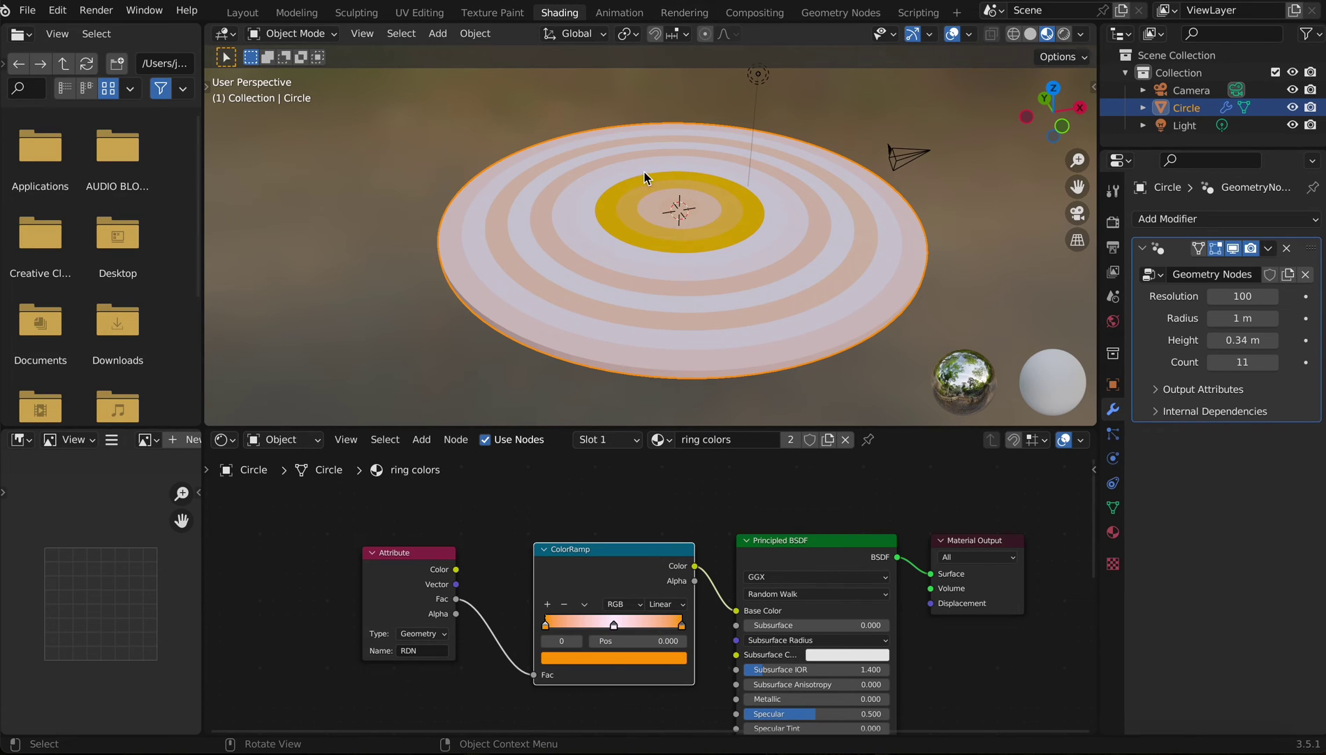
scroll(550, 312, "up", 1)
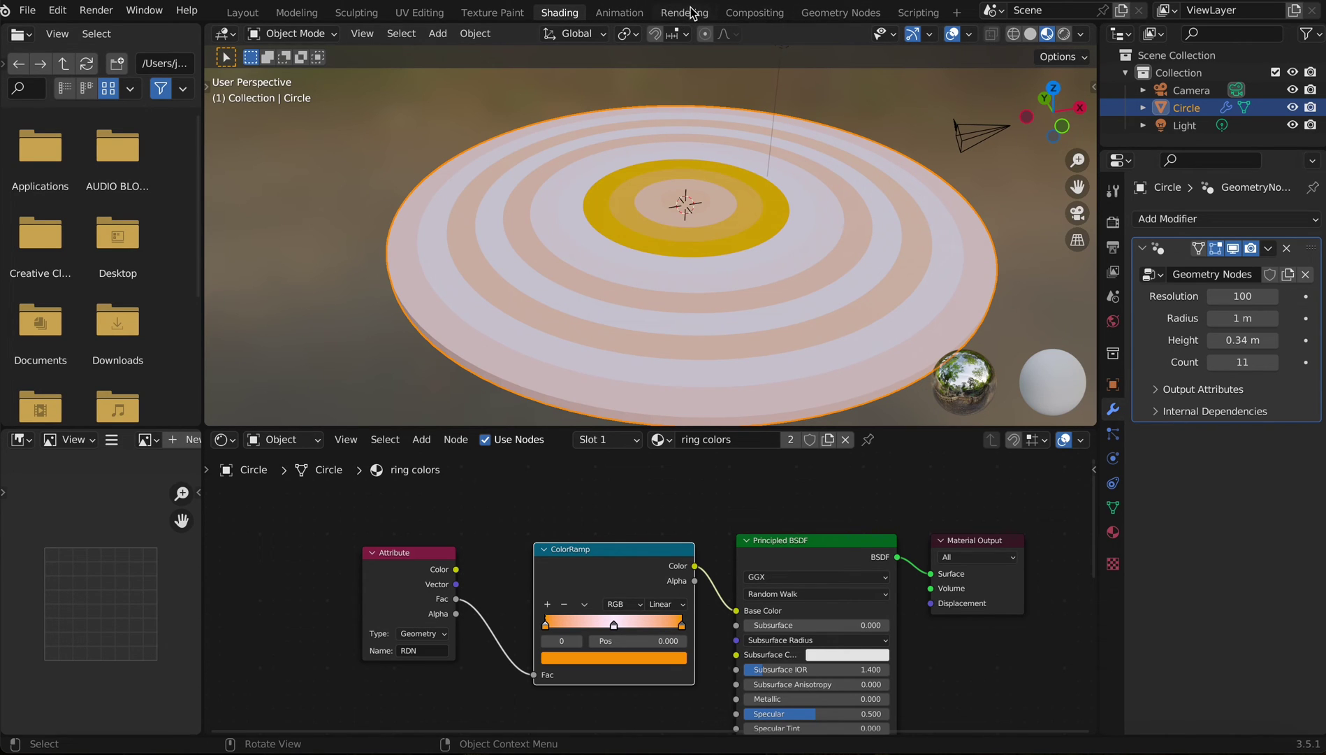
Step: Expose the Random Value node's Seed as a new socket on the first Group Input in the Geometry Nodes workspace
left_click(841, 12)
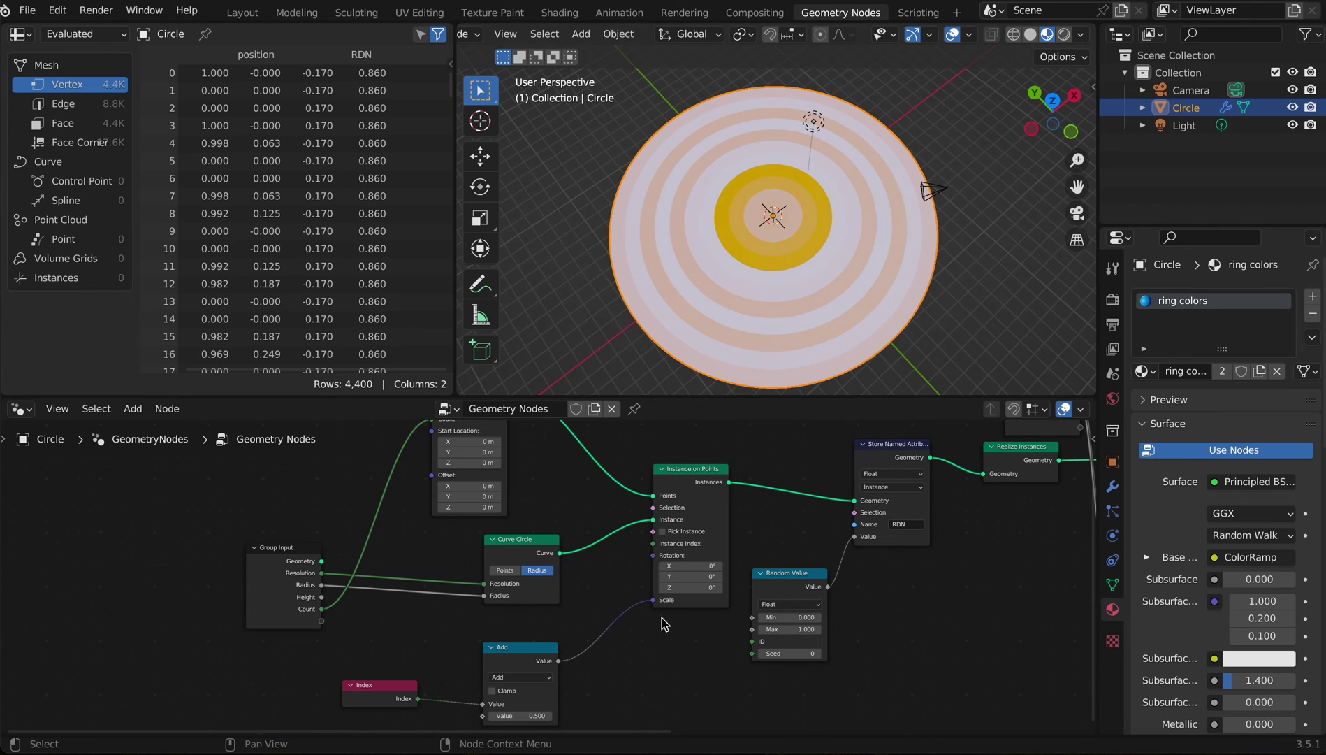
middle_click_drag(739, 659, 584, 660)
scroll(594, 646, "up", 5)
left_click_drag(644, 673, 682, 674)
scroll(556, 611, "down", 1)
middle_click_drag(556, 611, 786, 597)
left_click_drag(828, 649, 240, 605)
middle_click_drag(729, 595, 288, 602)
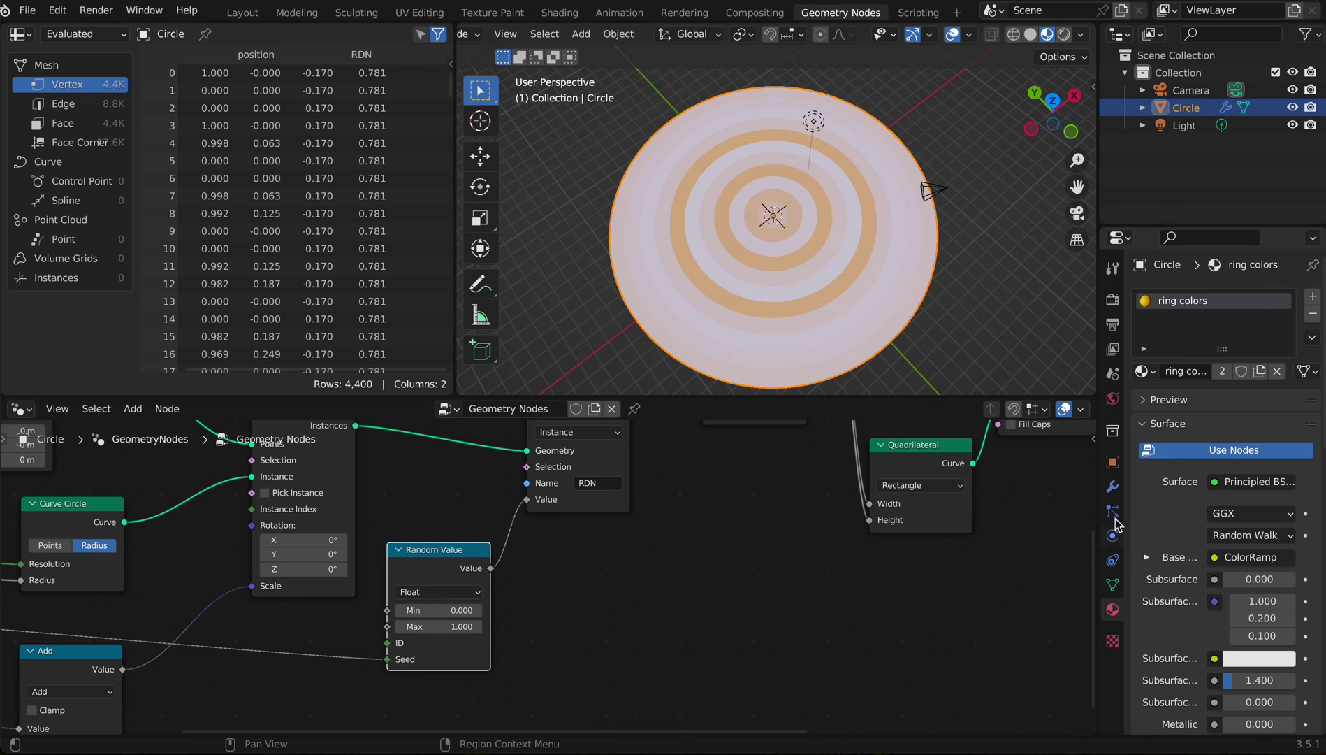
Step: Set the modifier's Seed to 88 for a different random distribution of ring colors
left_click(1113, 488)
scroll(1017, 498, "down", 1)
middle_click_drag(1017, 498, 560, 541)
left_click_drag(1238, 466, 1159, 466)
scroll(707, 363, "down", 2)
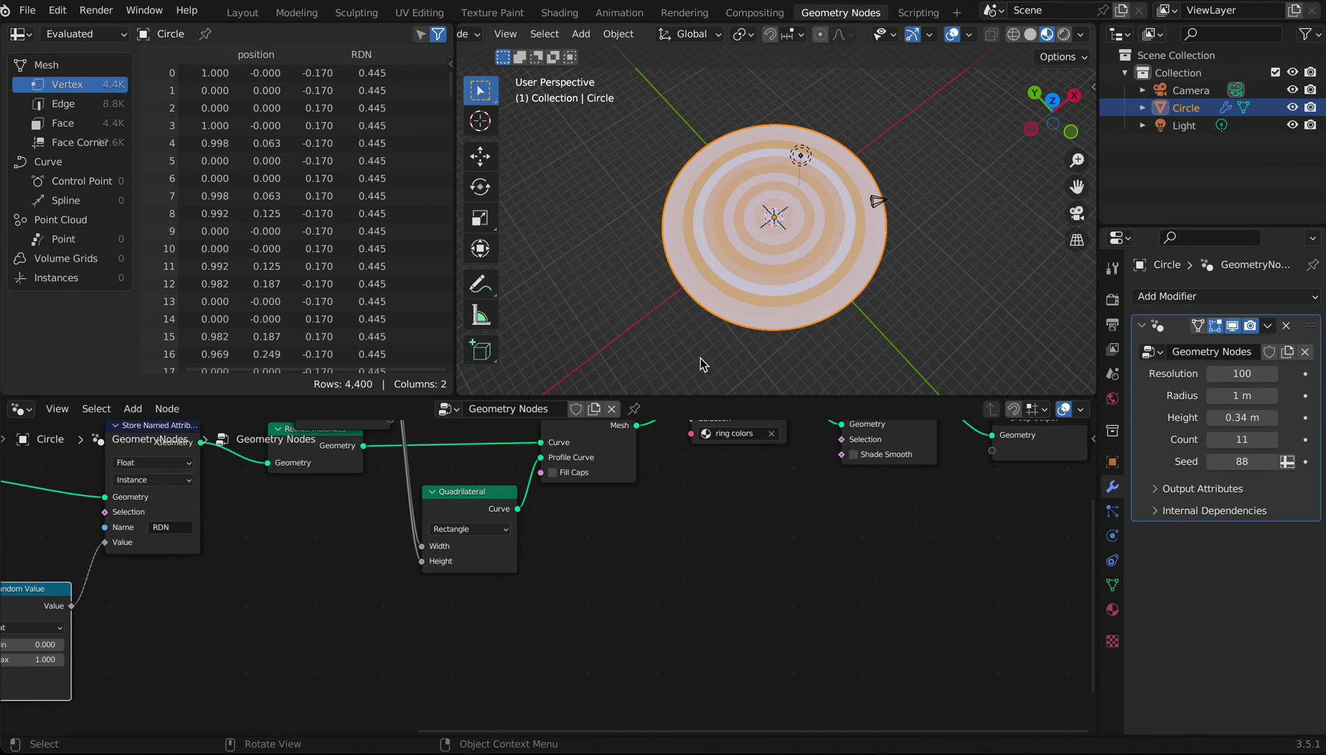
Step: Raise the Add node's Value to 29.7 to open a large hole inside the rings
middle_click_drag(326, 566, 417, 522)
scroll(419, 529, "up", 3)
middle_click_drag(688, 549, 410, 505)
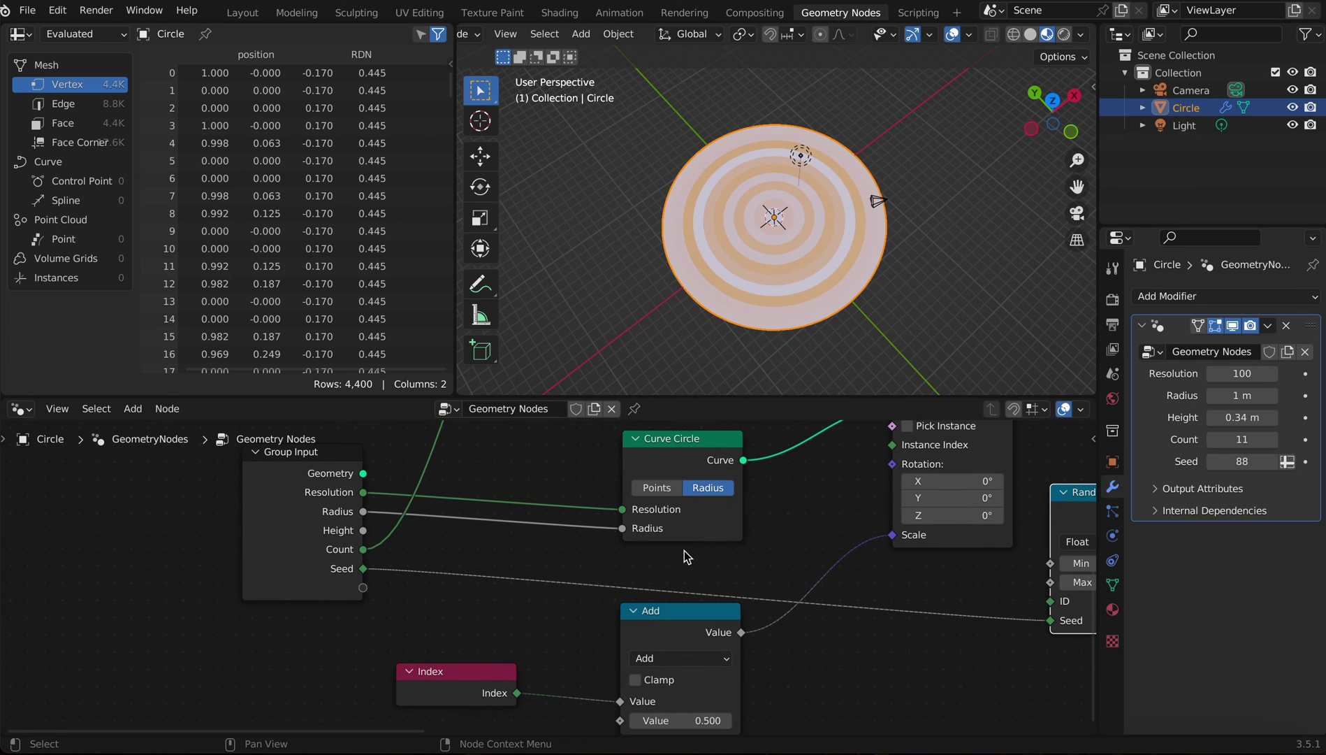
middle_click_drag(606, 564, 423, 469)
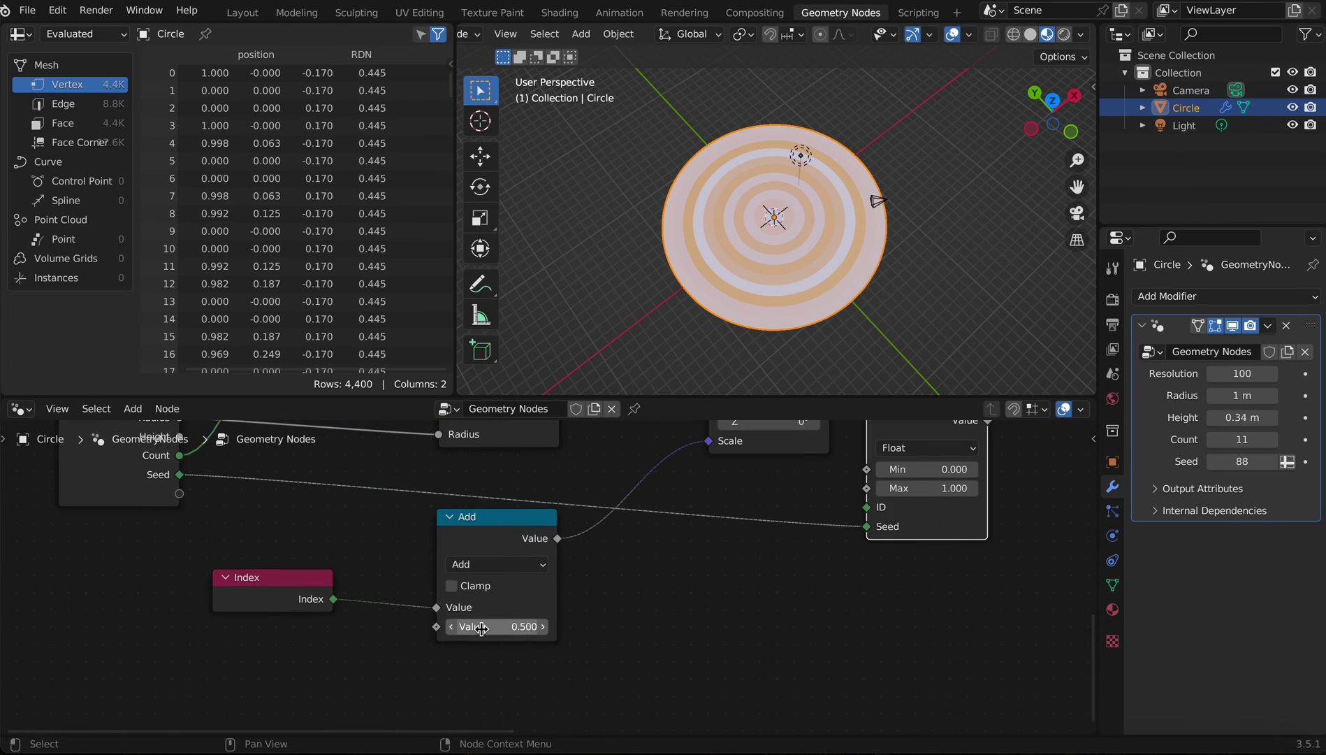
left_click_drag(476, 623, 761, 623)
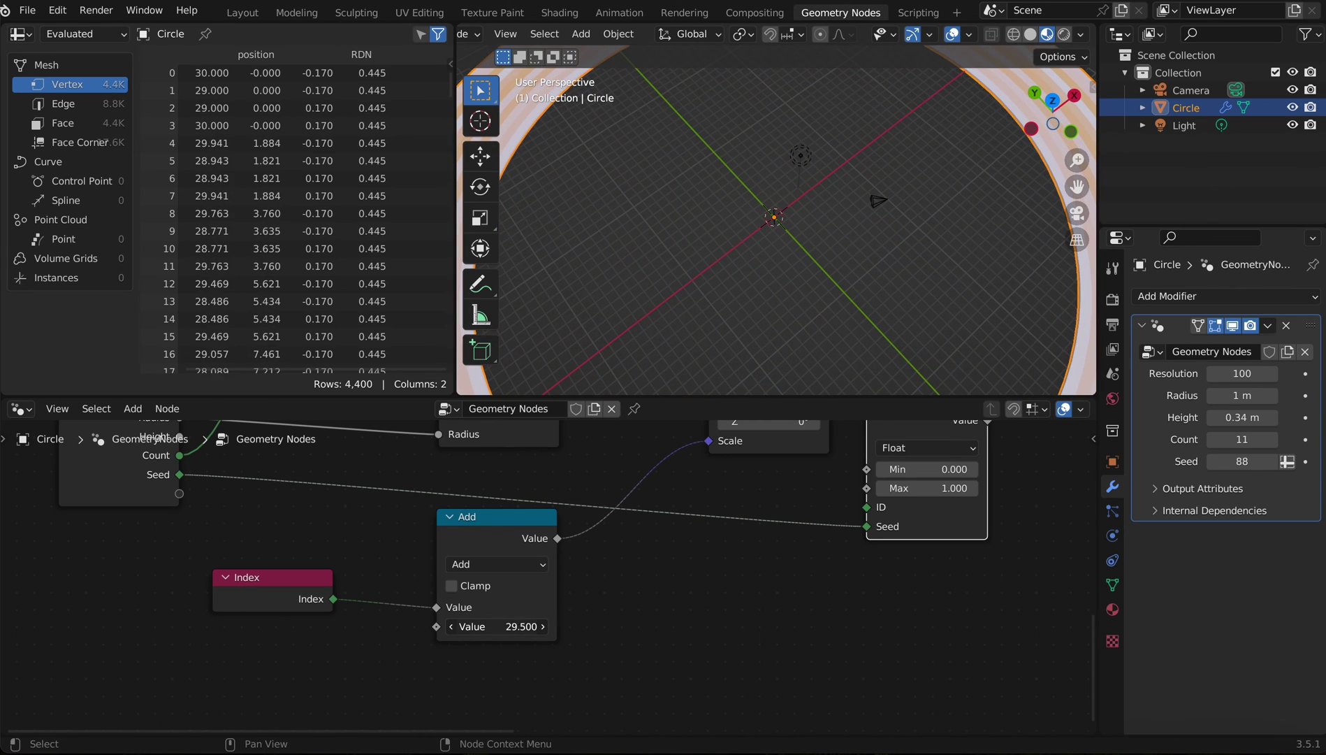
Step: Add a UV sphere at the center of the rings and scale it up as a planet inside the opening
middle_click_drag(810, 334, 838, 244)
scroll(838, 243, "up", 8)
key("shift+a")
mouse_move(770, 225)
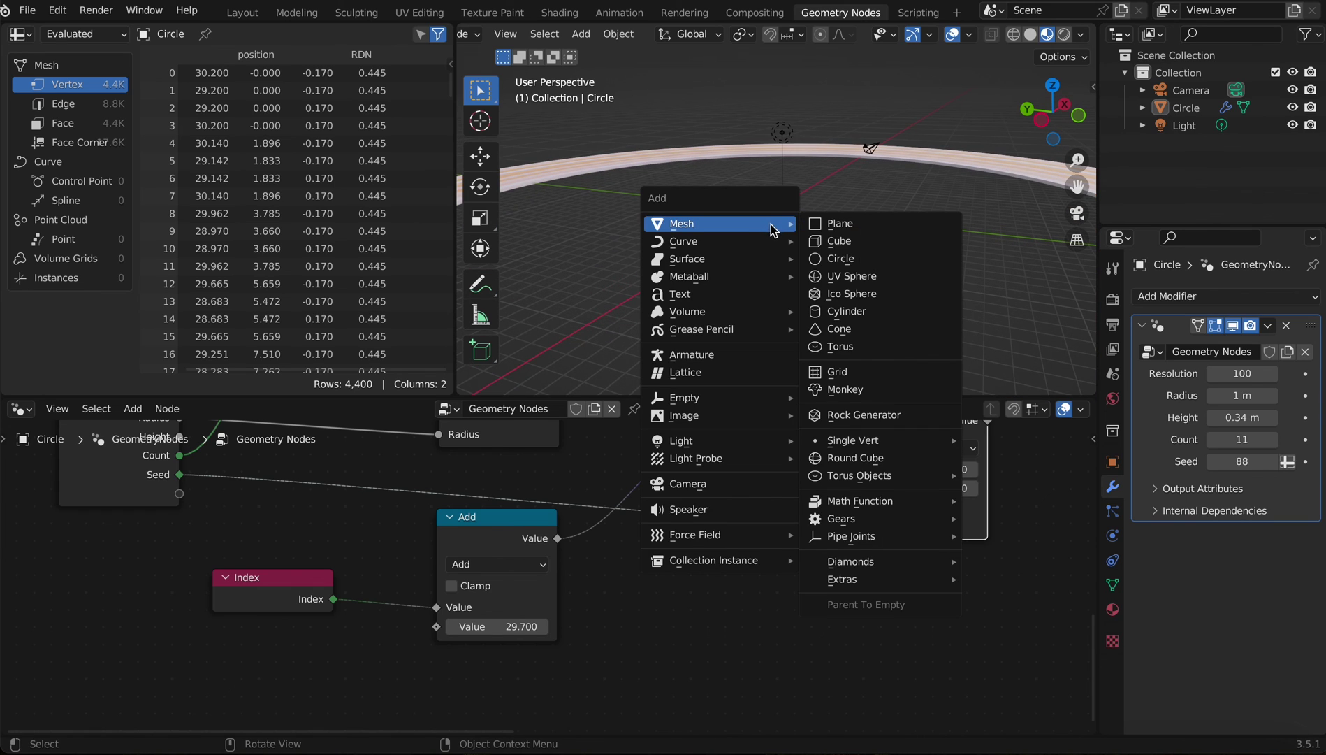
left_click(849, 276)
key("s")
left_click(855, 231)
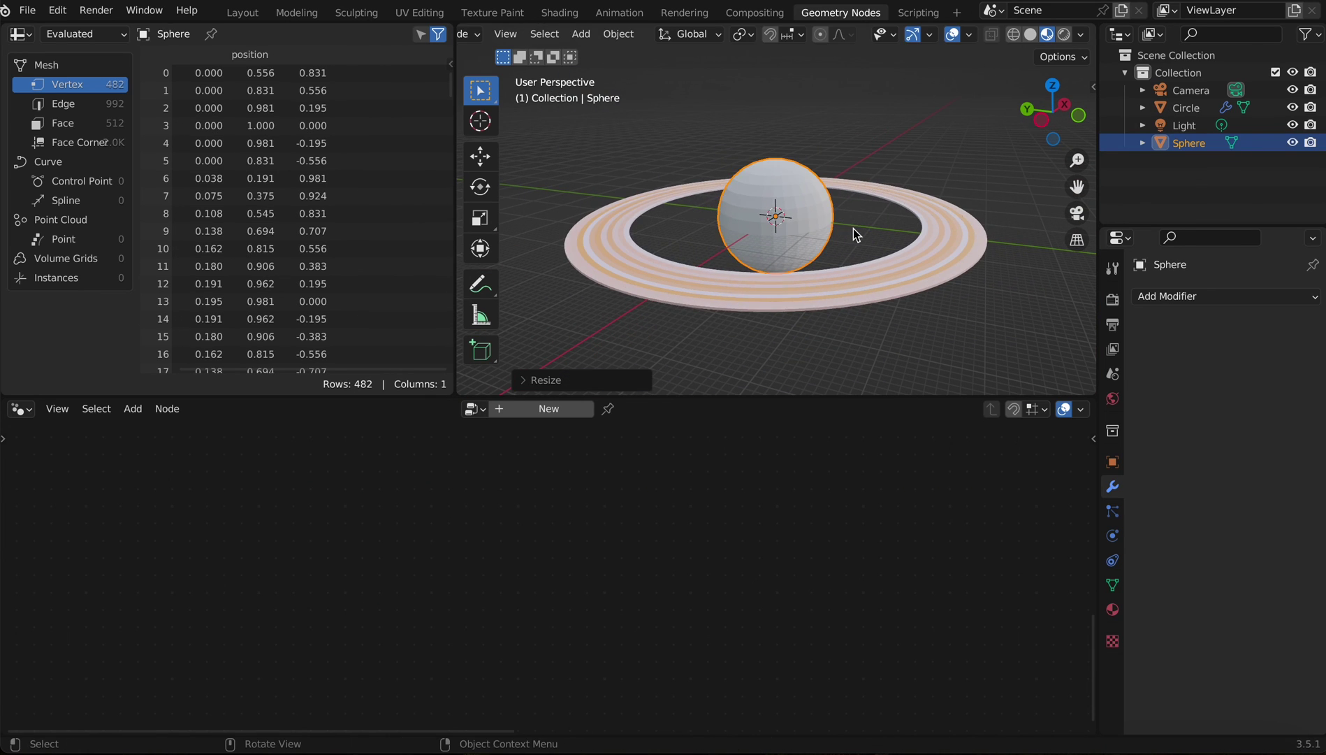
Step: Shade the sphere smooth and enlarge it further within the ring opening
right_click(779, 244)
left_click(768, 212)
key("s")
left_click(928, 164)
left_click(930, 163)
middle_click_drag(903, 185, 768, 213)
left_click(850, 223)
Step: Give the sphere a new material with an orange-red base color
left_click(1112, 609)
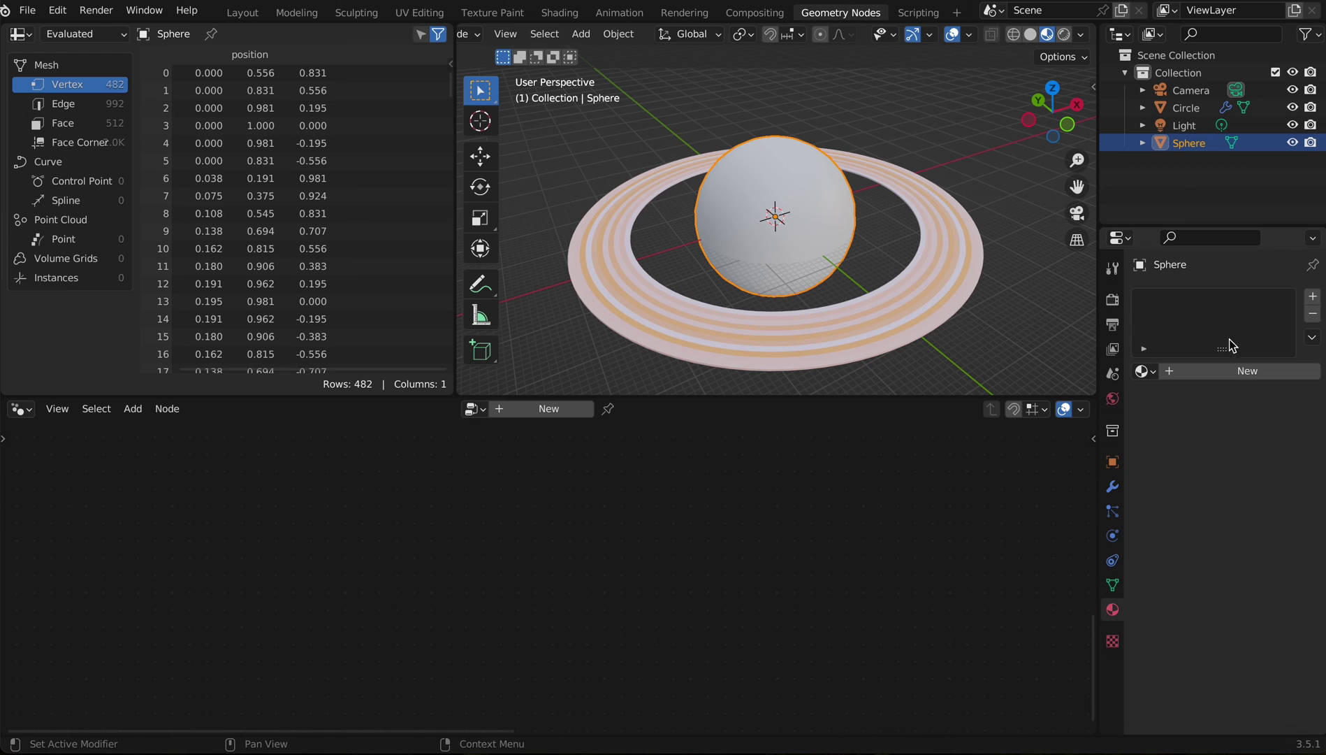
left_click(1197, 371)
left_click(1249, 559)
mouse_move(1188, 402)
left_mouse_down()
mouse_move(1165, 417)
mouse_move(1197, 400)
left_mouse_up()
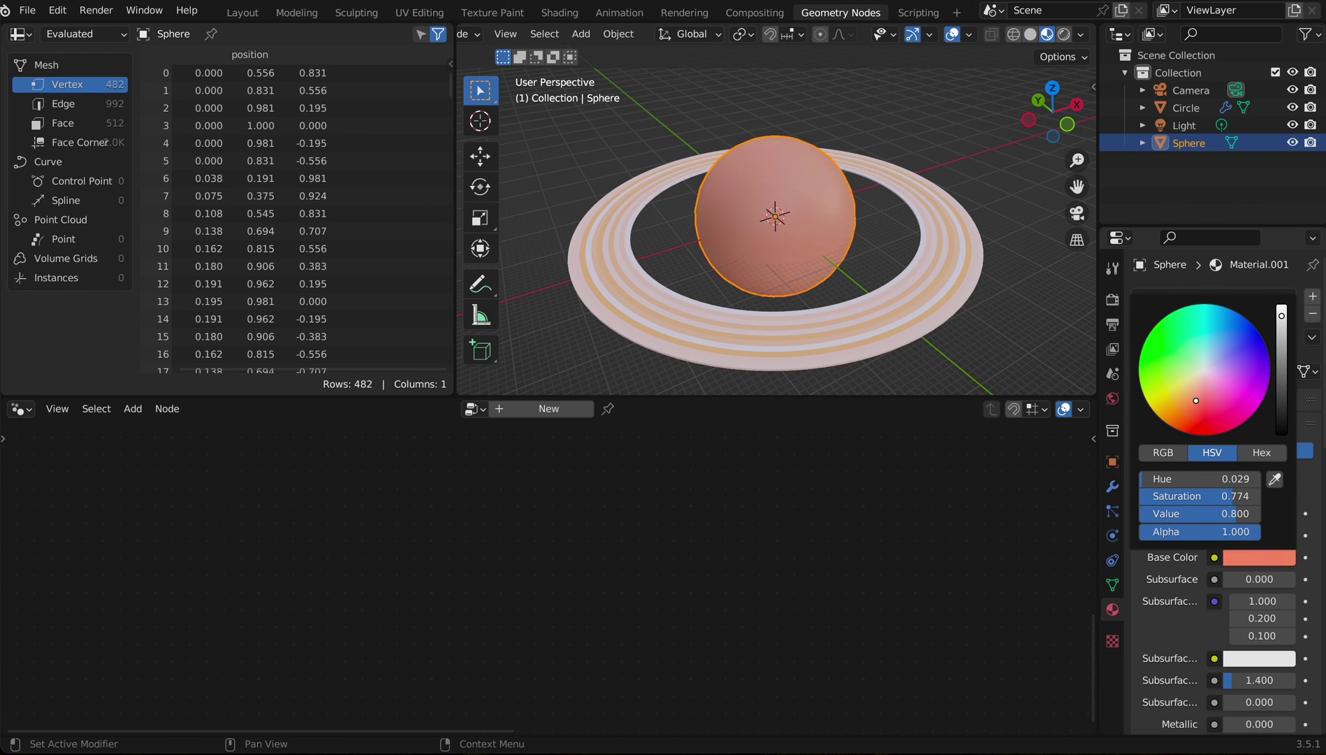
left_click(903, 122)
middle_click_drag(901, 121, 869, 164)
scroll(861, 369, "down", 2)
scroll(937, 124, "up", 4)
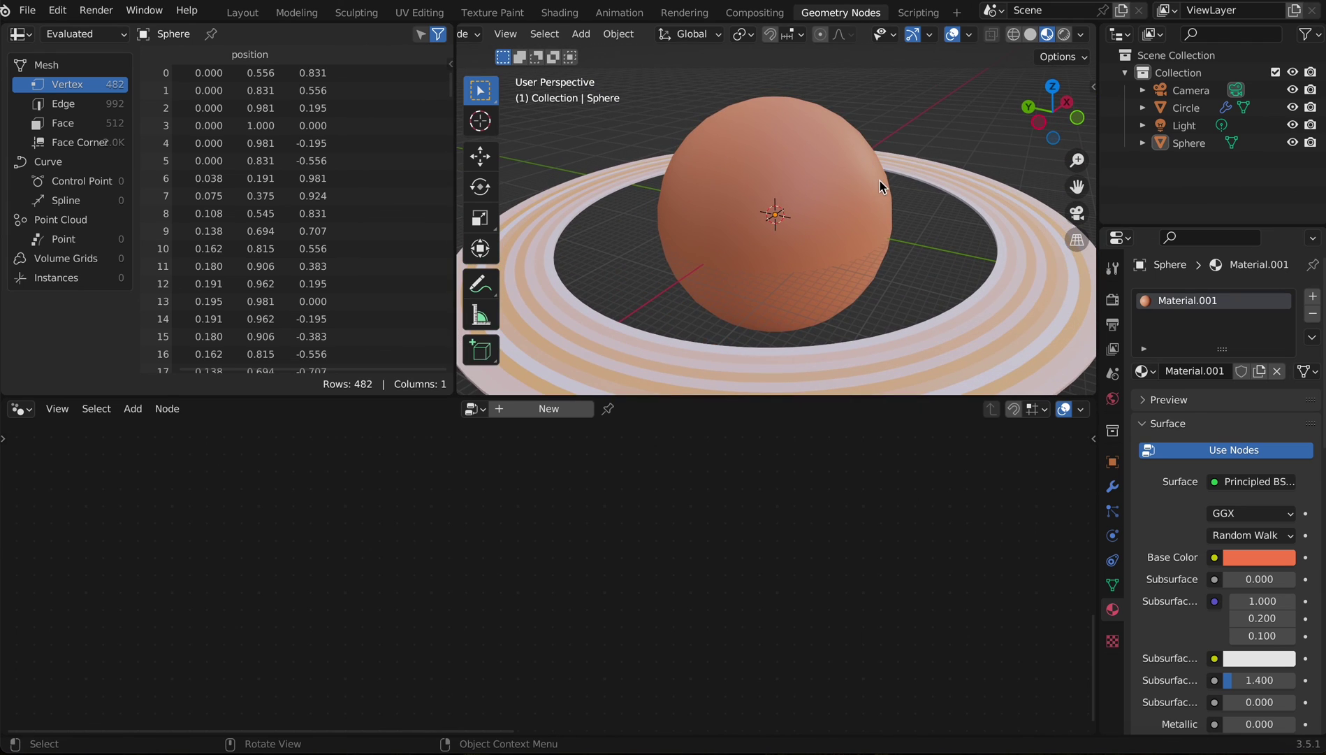